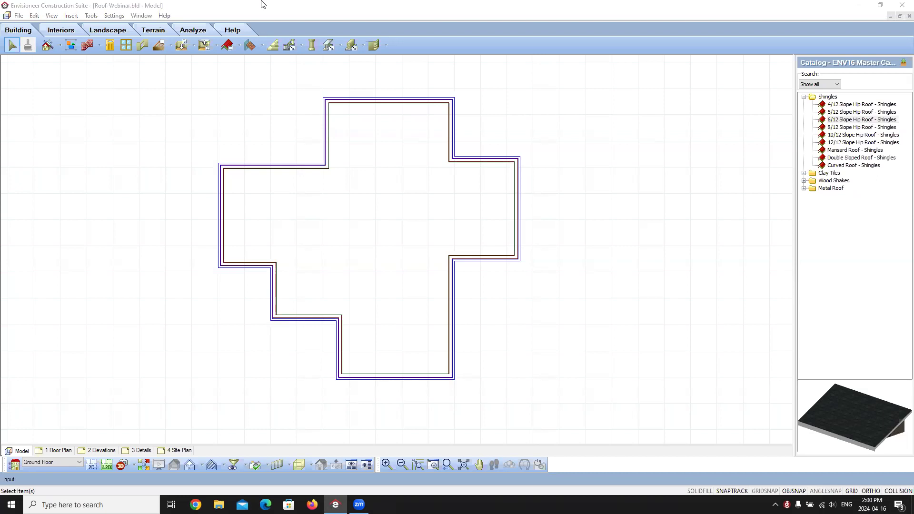
Draw a 6/12 Slope Hip Roof - Shingles by picking points around the house walls, spanning the southwest and southeast notches
click(187, 8)
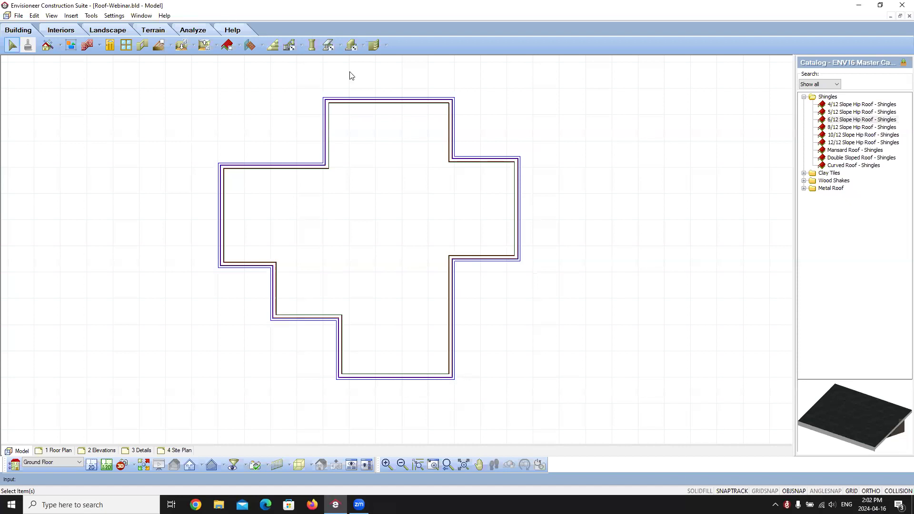
click(238, 46)
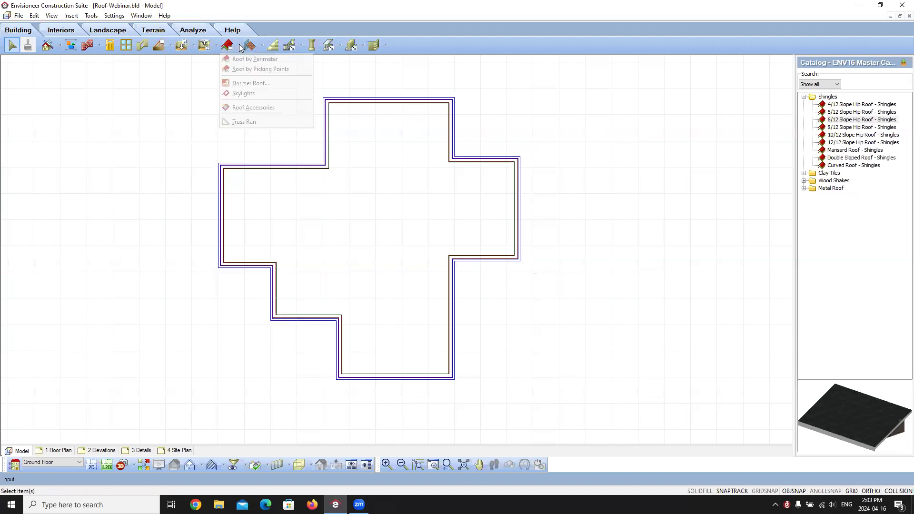
click(266, 68)
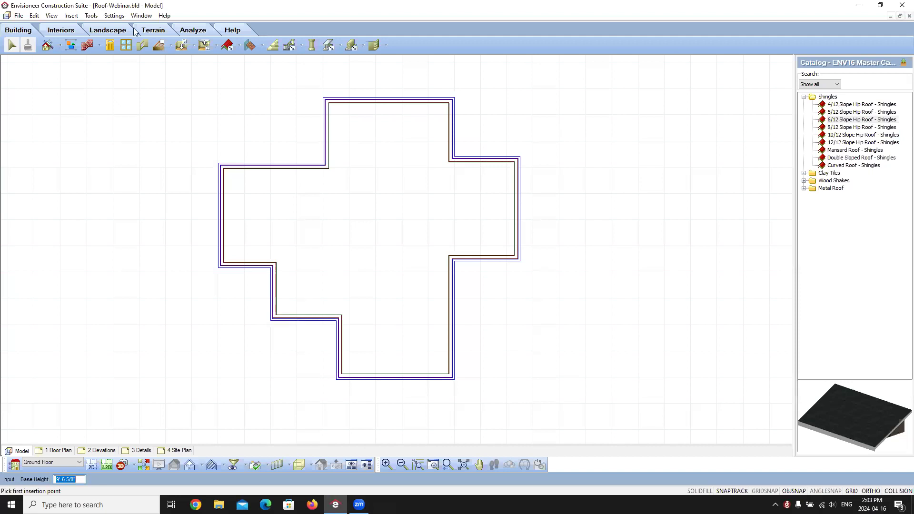
click(832, 121)
click(327, 103)
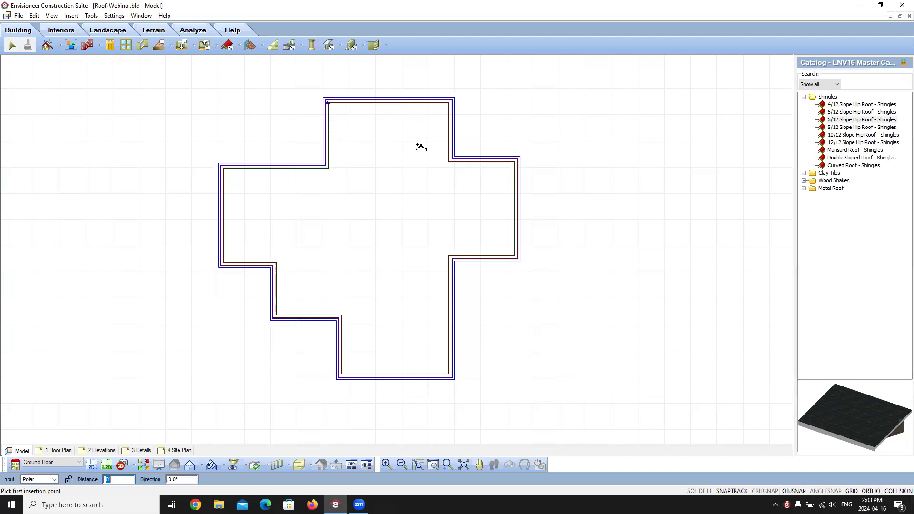
click(450, 102)
click(450, 162)
click(516, 162)
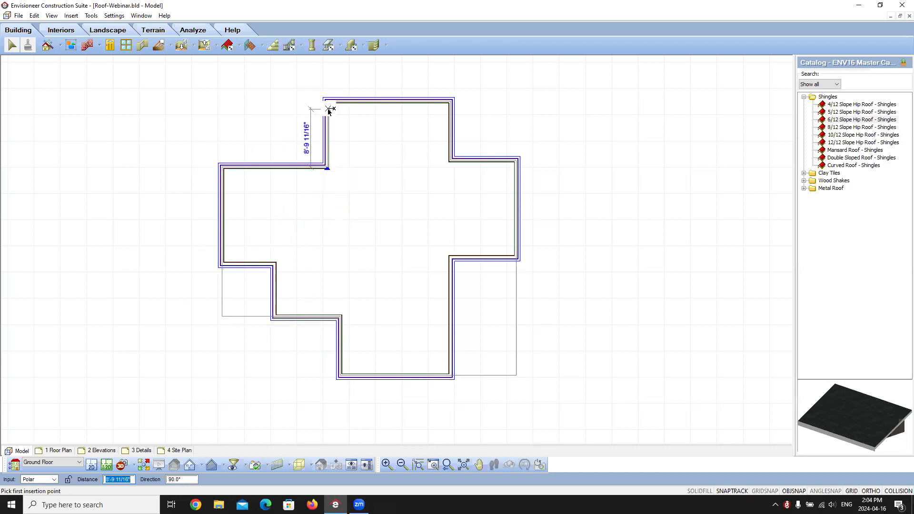
click(328, 111)
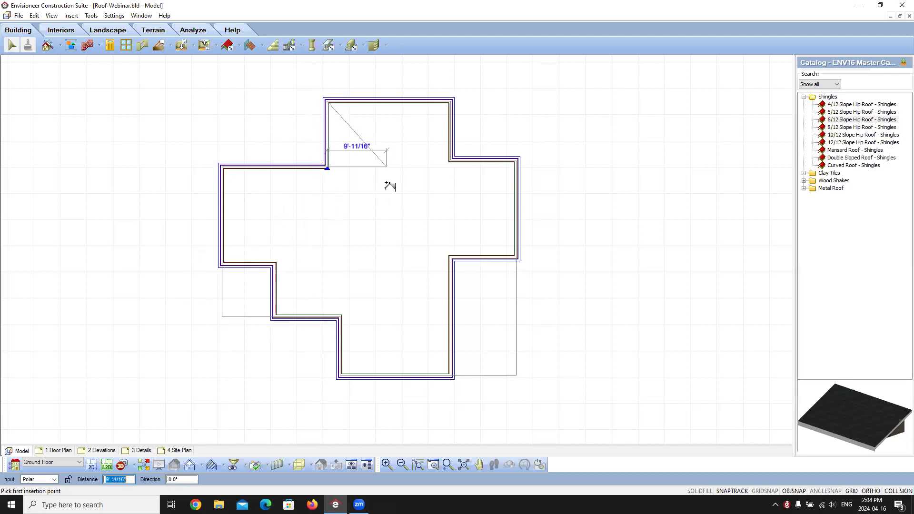
right_click(388, 186)
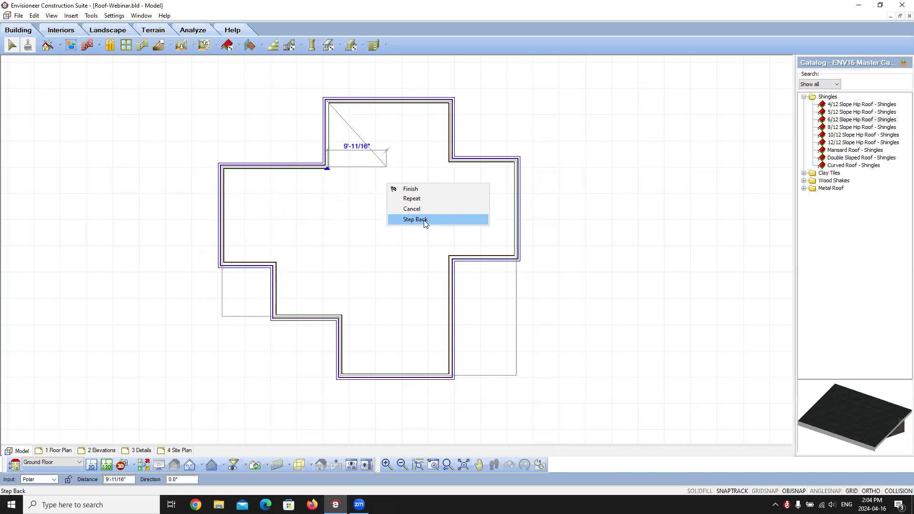
click(411, 189)
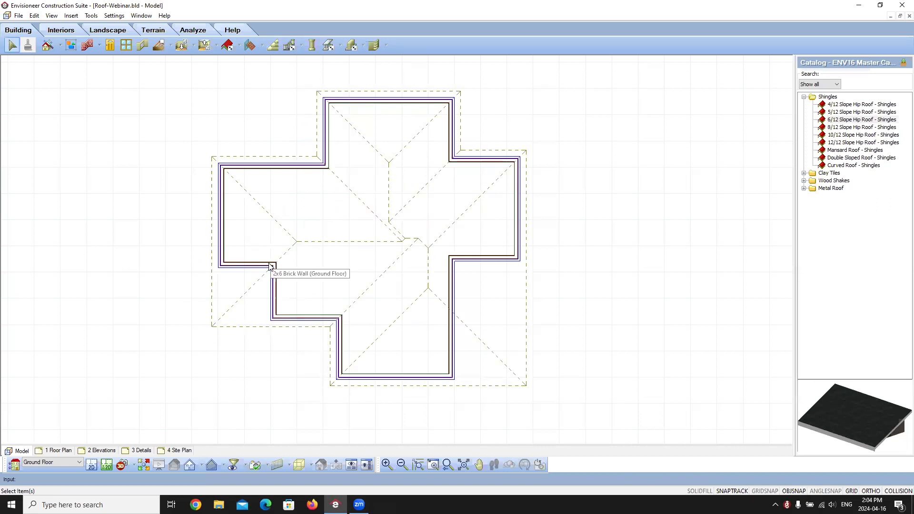
Inspect the edges of the point-picked hip roof, and delete that roof
click(267, 329)
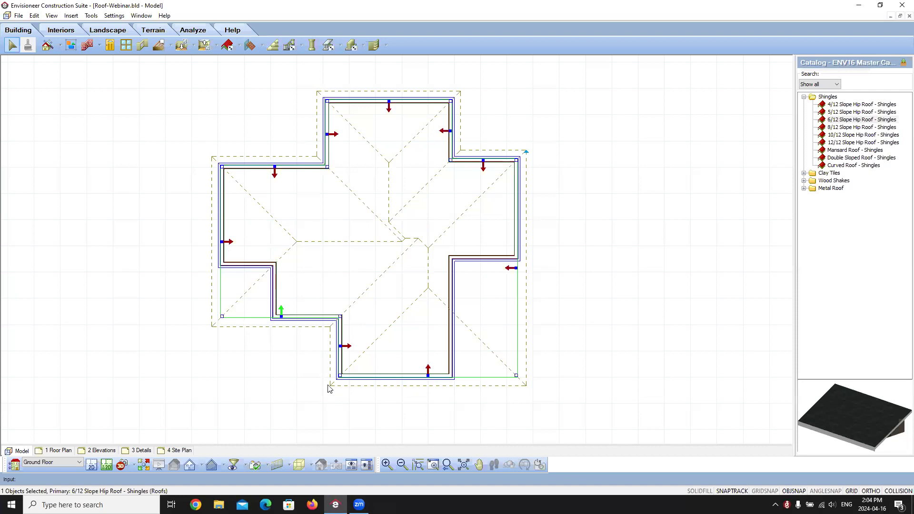
scroll(453, 395, up, 5)
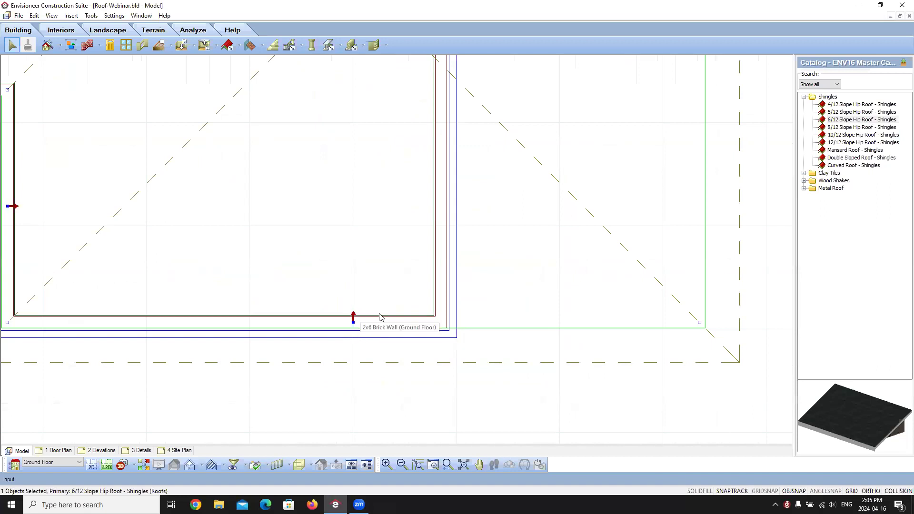
scroll(480, 327, down, 2)
scroll(502, 328, down, 3)
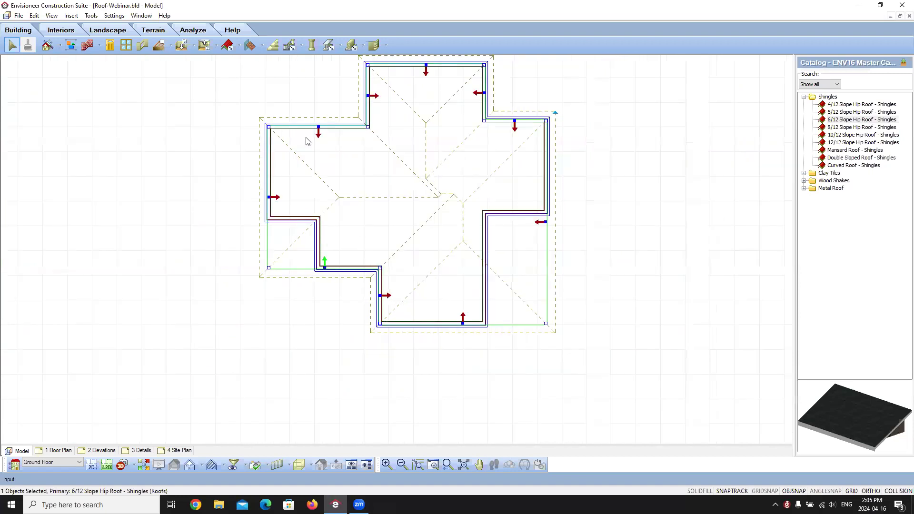
scroll(300, 275, down, 1)
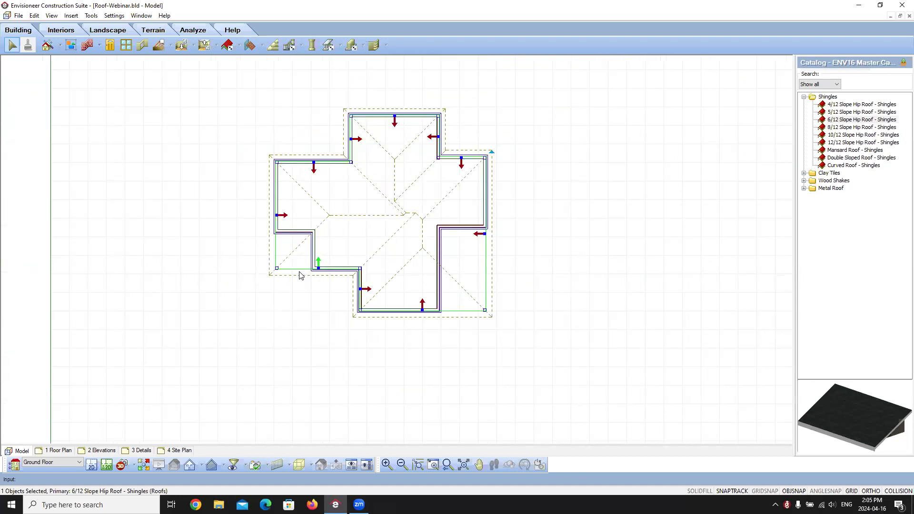
click(492, 273)
key(Delete)
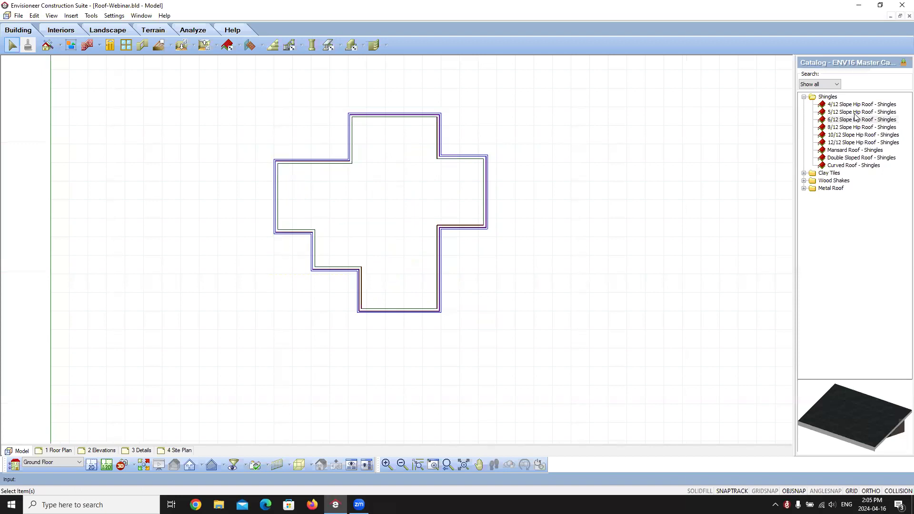
Create a 6/12 Slope Hip Roof - Shingles by perimeter from the enclosed wall outline
click(239, 47)
click(251, 59)
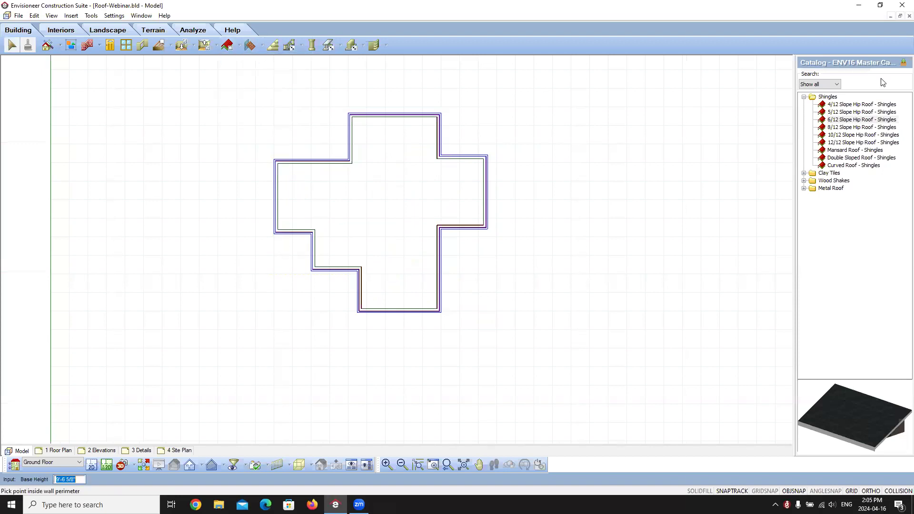
click(846, 120)
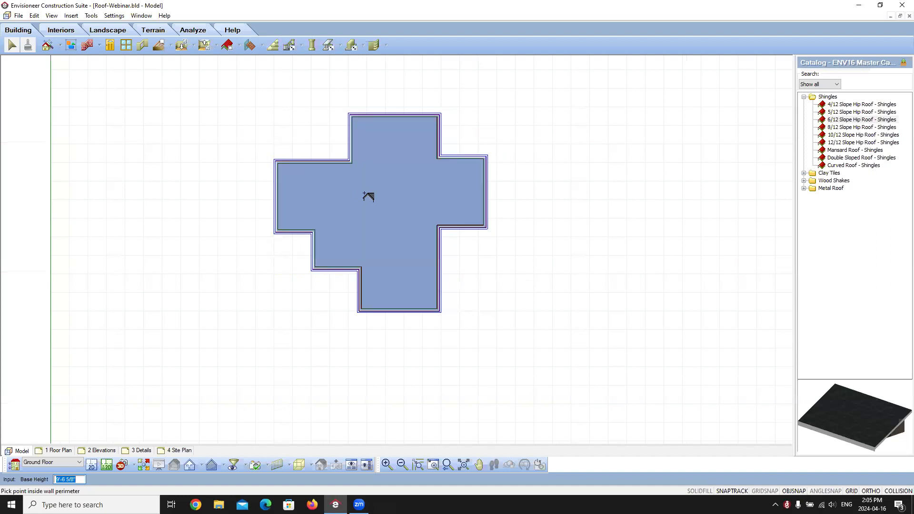
click(391, 209)
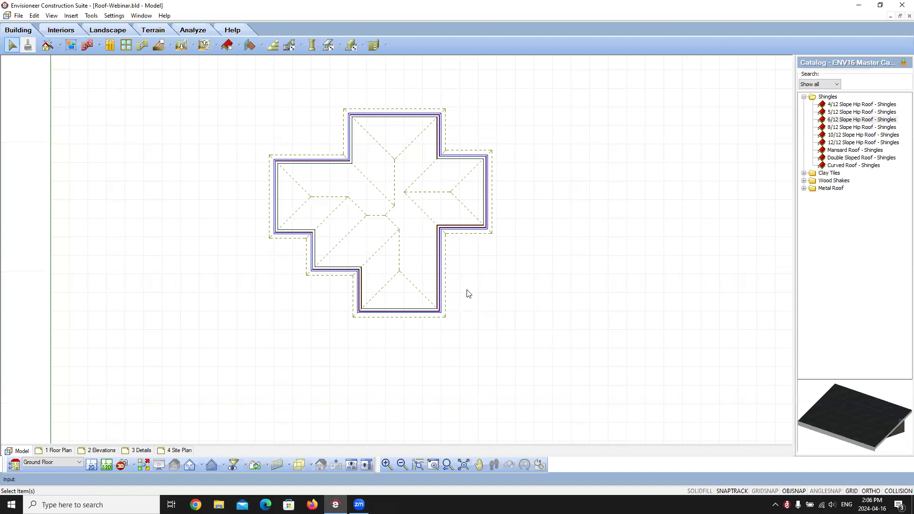
Try extending the roof over the southeast and southwest notches by aligning its inset edges with the neighbouring outer edges
click(439, 269)
drag(439, 270, 485, 228)
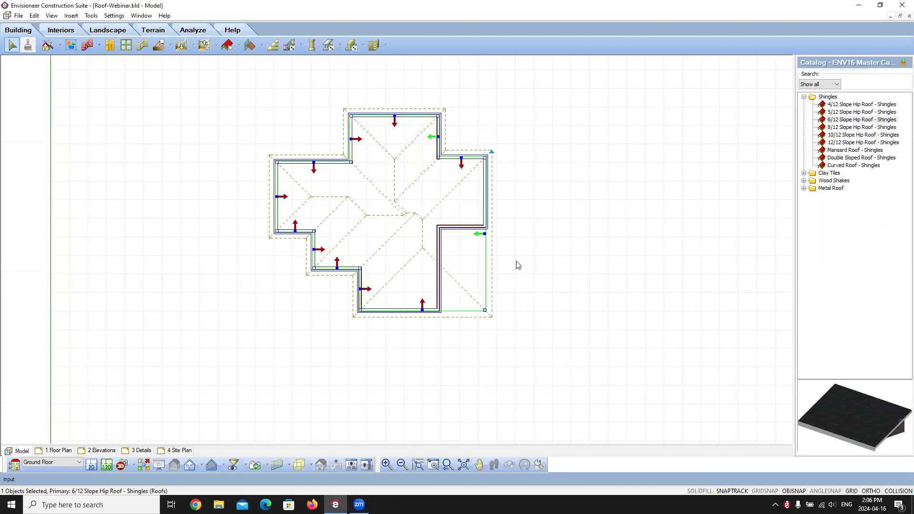
drag(293, 228, 313, 267)
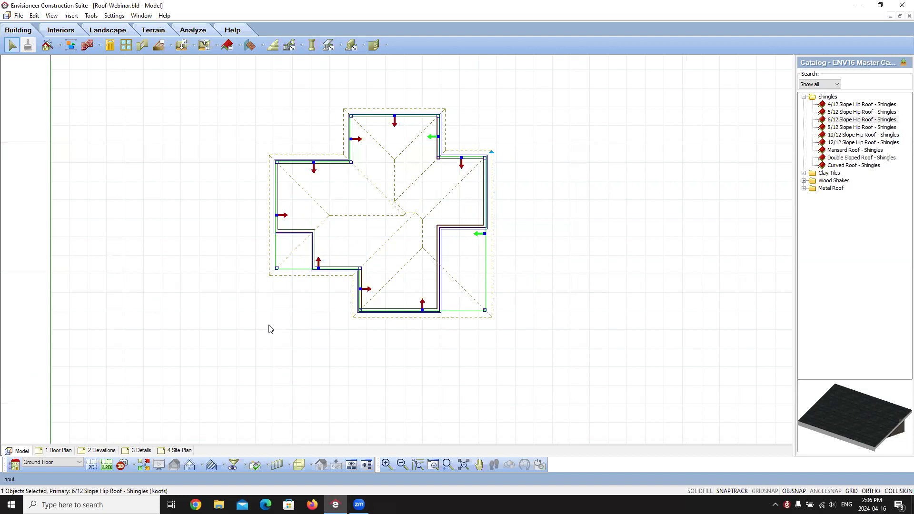
click(116, 98)
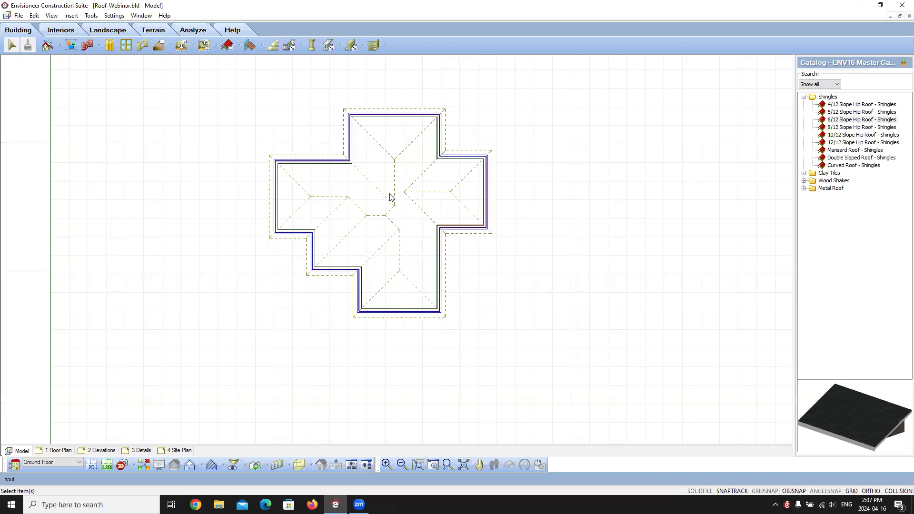
Select the hip roof and toggle individual edges along its lower walls on and off
click(448, 120)
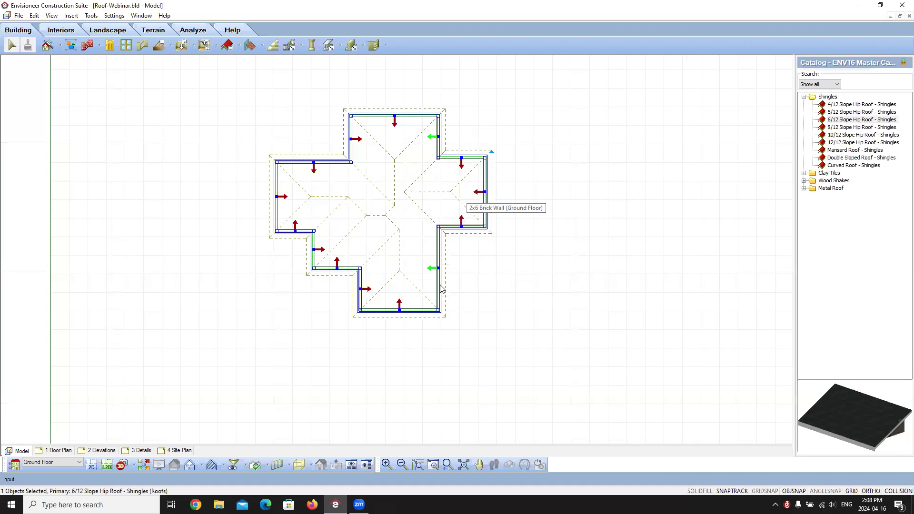
click(457, 276)
click(451, 267)
click(368, 288)
click(338, 263)
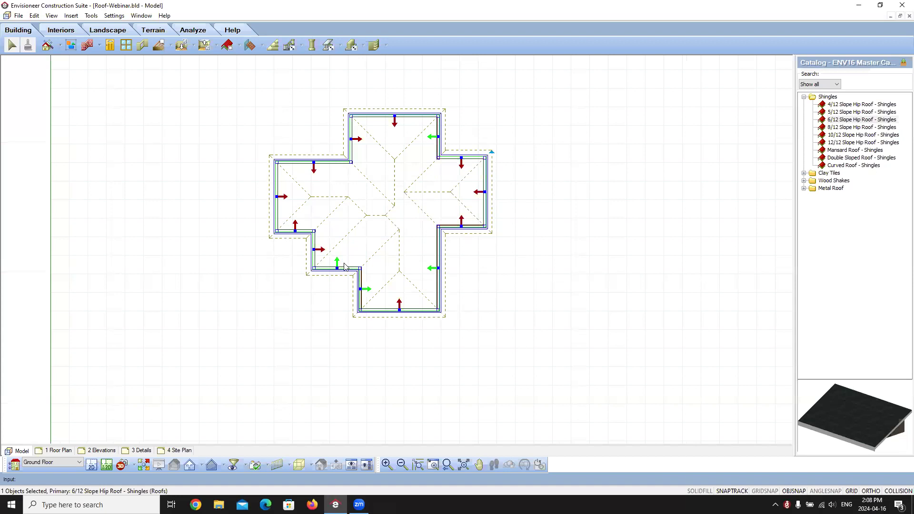
click(433, 268)
click(338, 262)
click(368, 289)
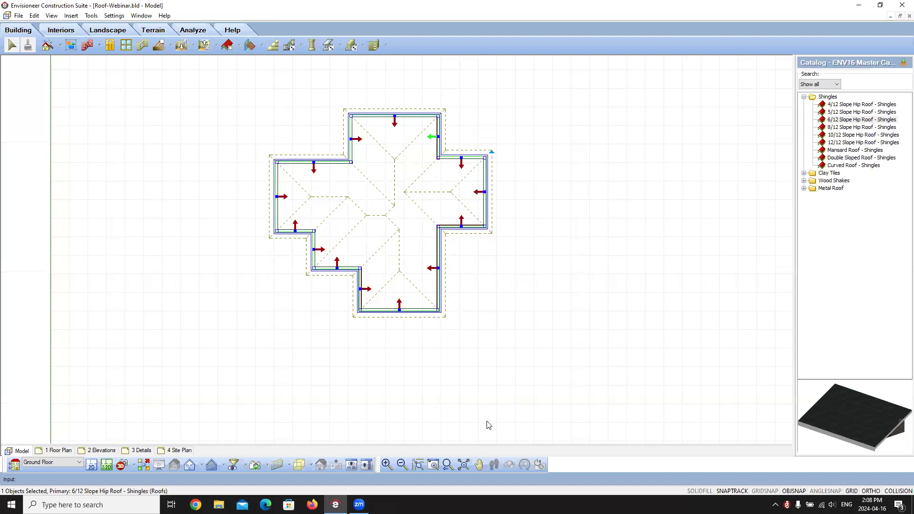
Set the roof shape of the four outermost end edges, north, east, south and west, to Gable
click(472, 193)
click(431, 138)
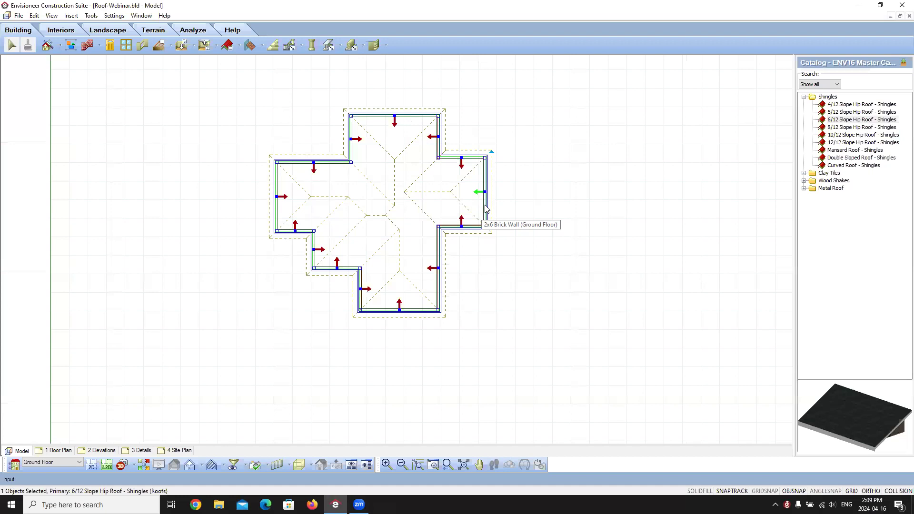
click(395, 124)
click(284, 198)
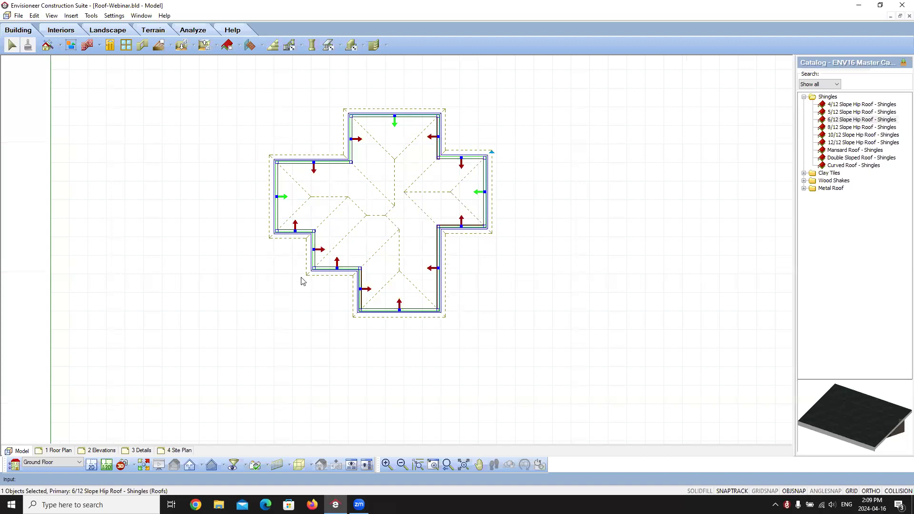
click(400, 304)
right_click(389, 189)
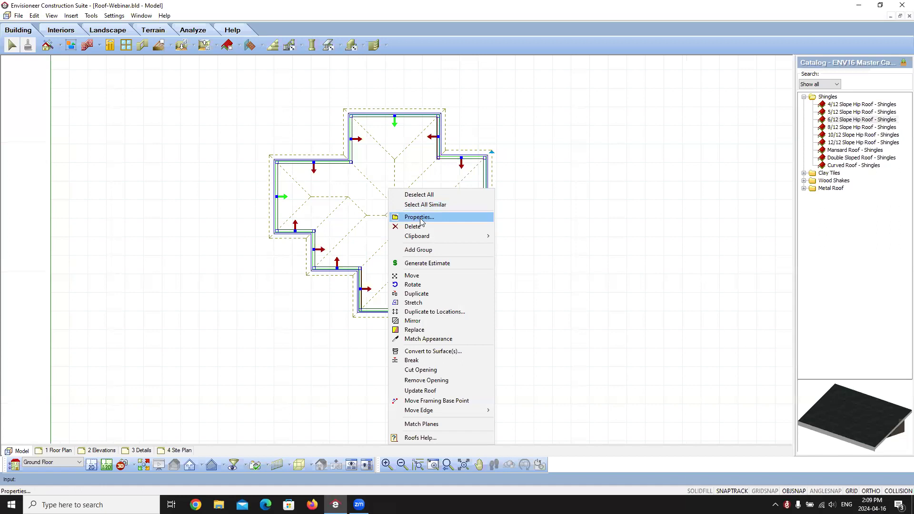
click(421, 218)
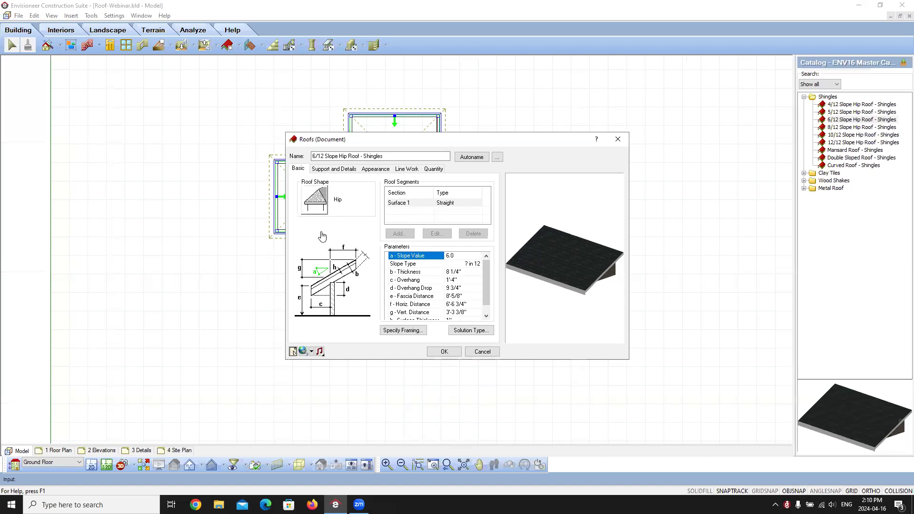
click(319, 204)
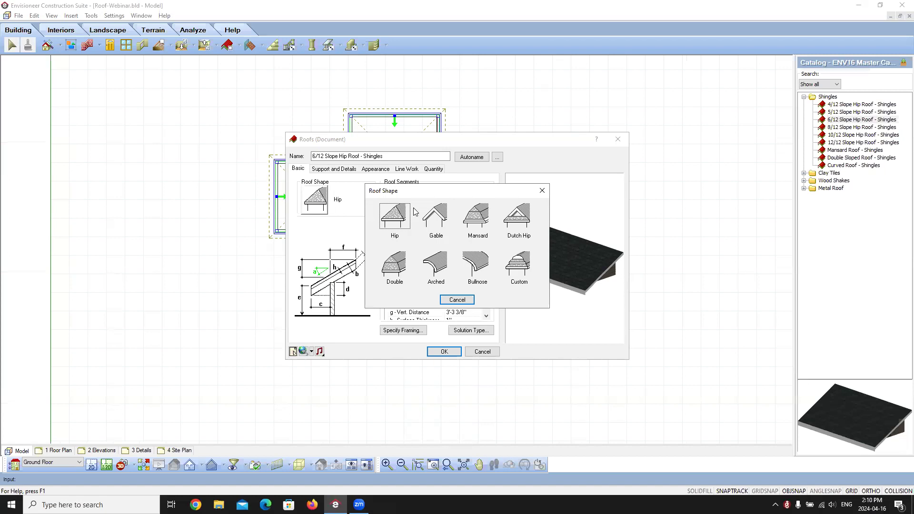
click(436, 212)
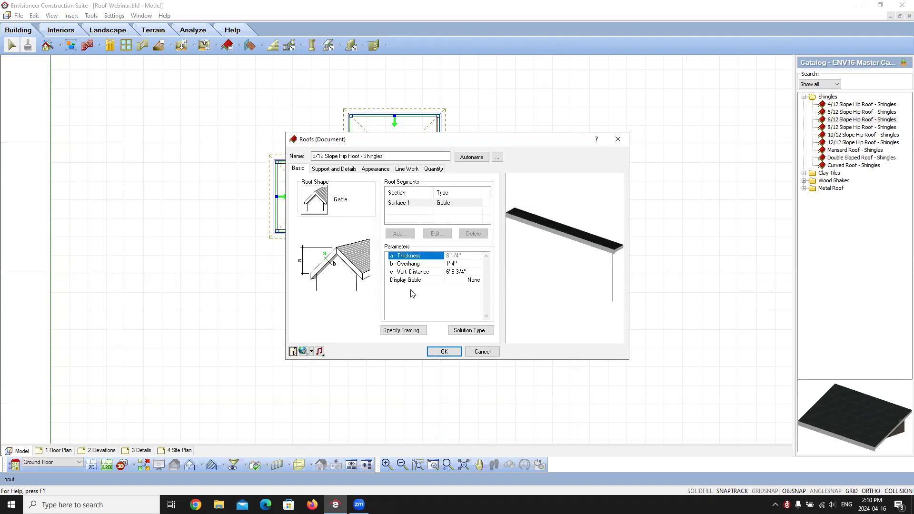
Try the Squared, Half Hip and Full Hip gable types in the roof's support details
click(341, 170)
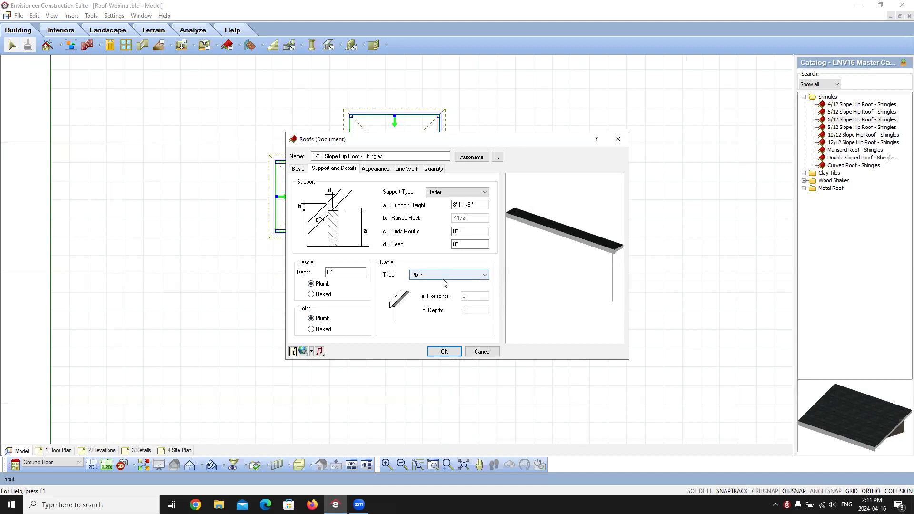
click(486, 276)
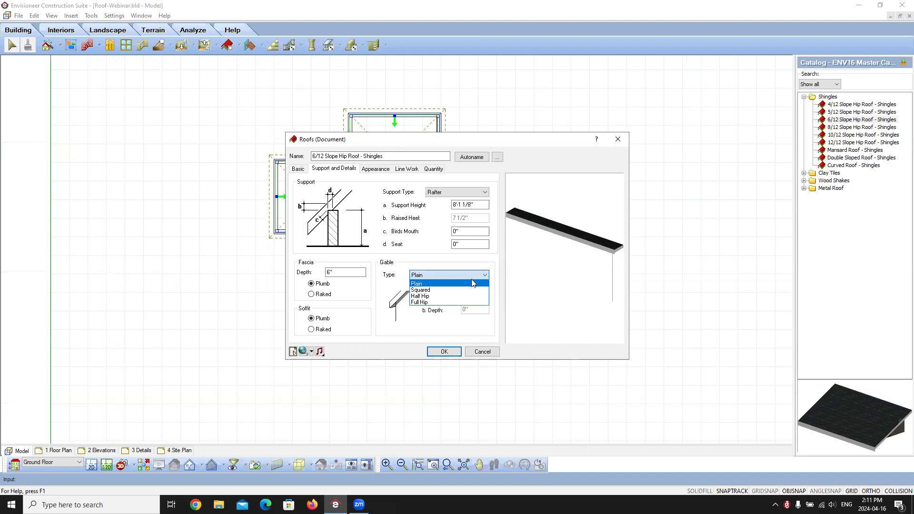
click(442, 290)
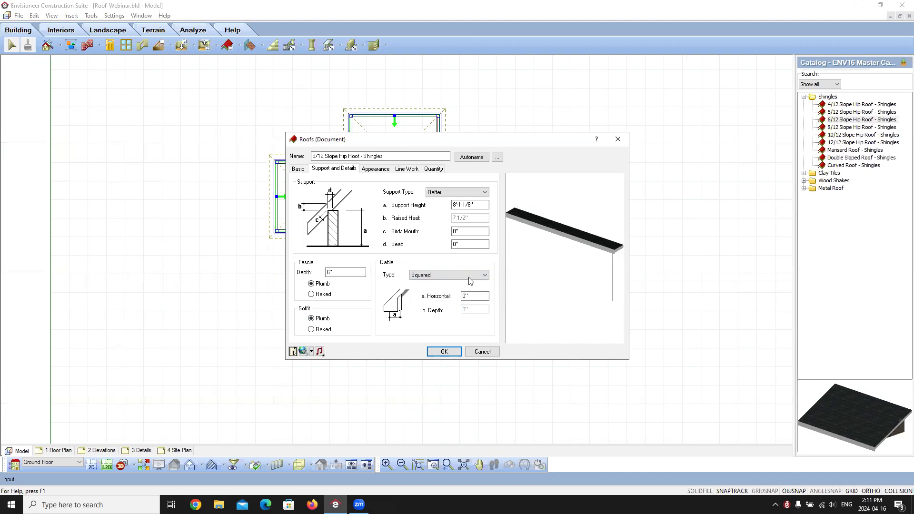
click(474, 297)
click(482, 276)
click(437, 298)
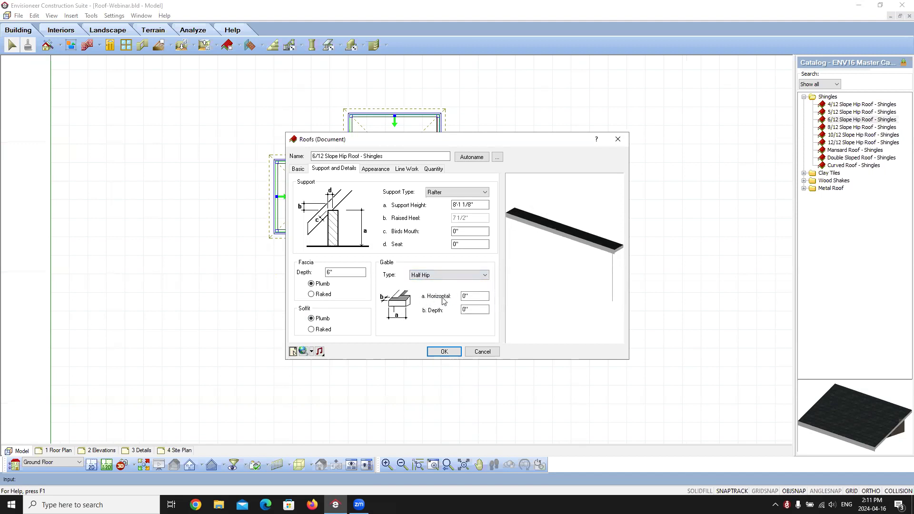
click(466, 309)
click(485, 275)
click(429, 291)
Set the gable type to Half Hip with a horizontal dimension of 2'-6"
click(484, 275)
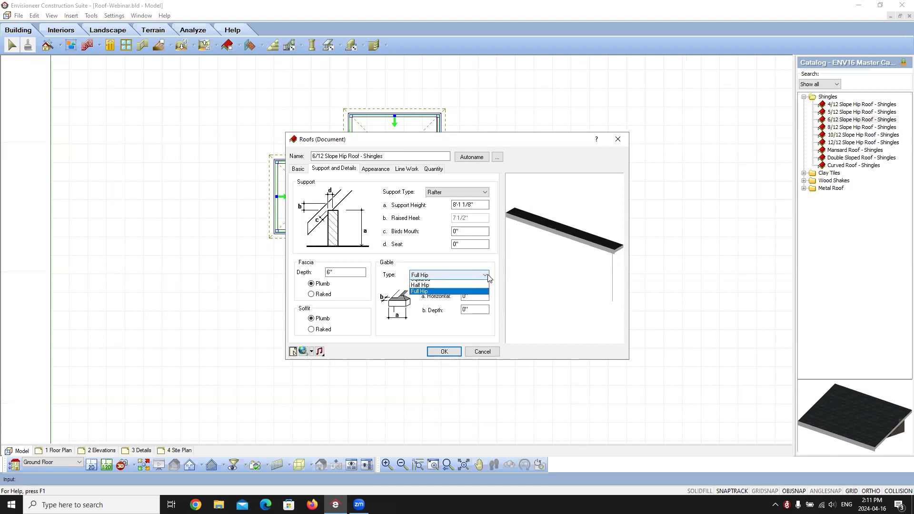
click(446, 296)
key(Tab)
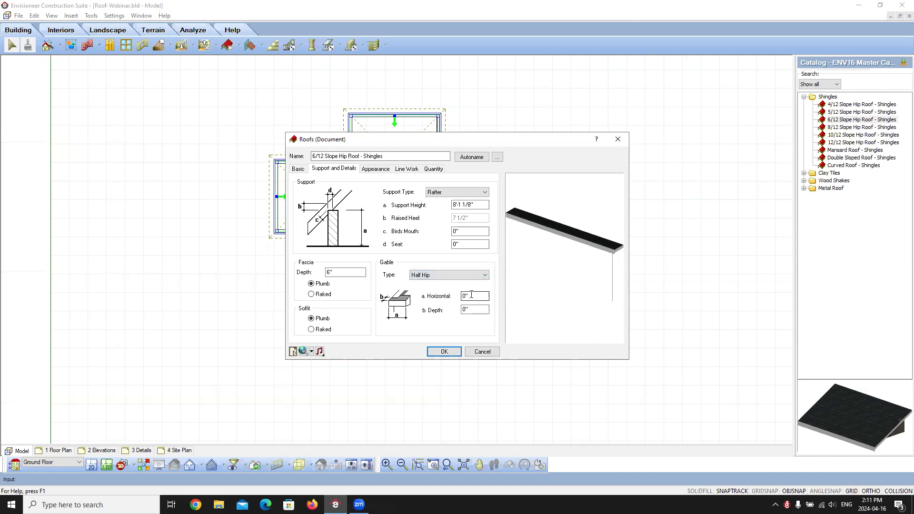
text(2'-6)
key(Tab)
Check the materials assigned to the roof surface and gable end components
click(376, 169)
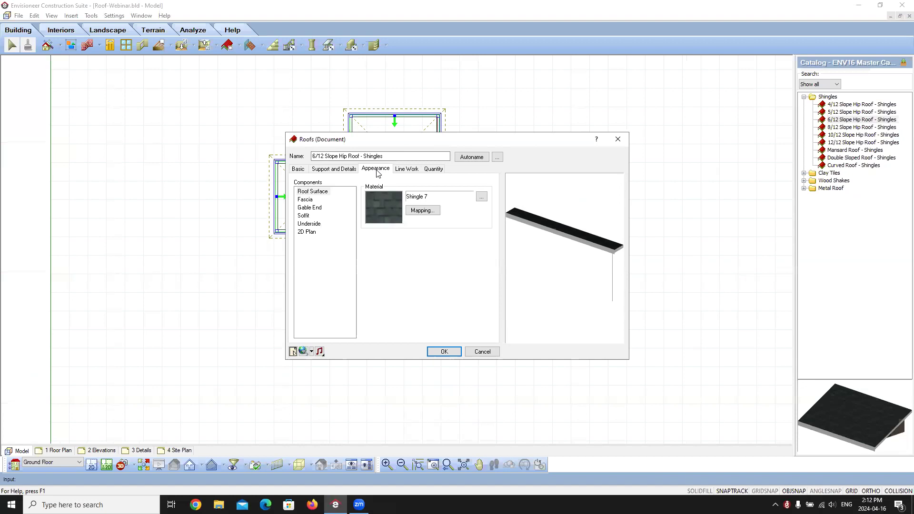
click(312, 192)
click(302, 208)
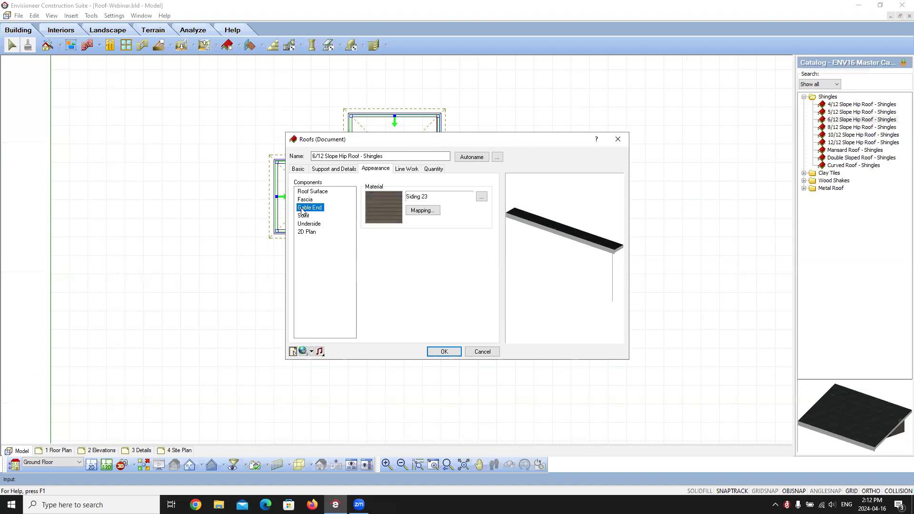
Set the roof's gable display to Surface and check the gable end's material
click(297, 169)
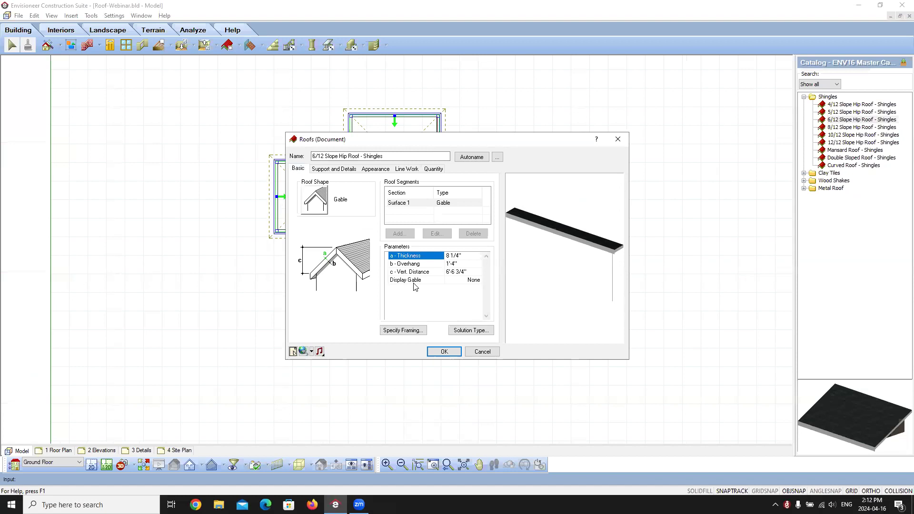
click(462, 283)
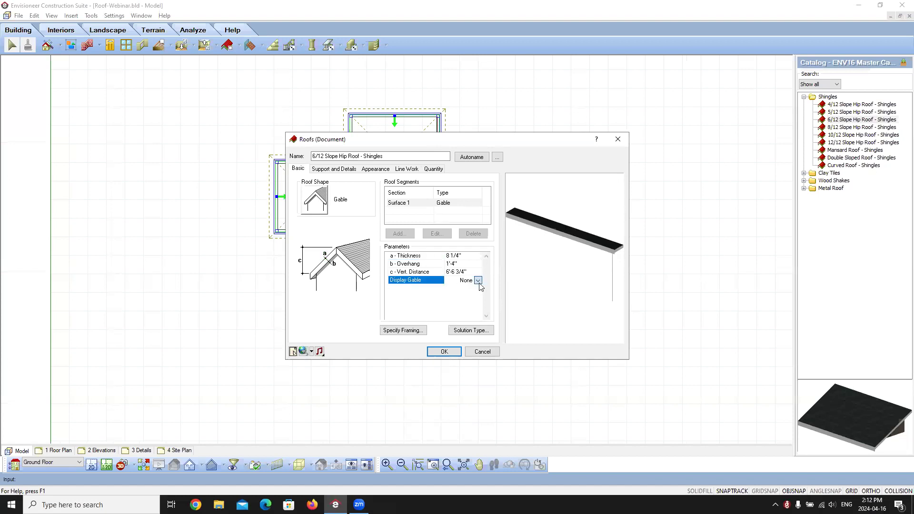
click(478, 281)
click(457, 295)
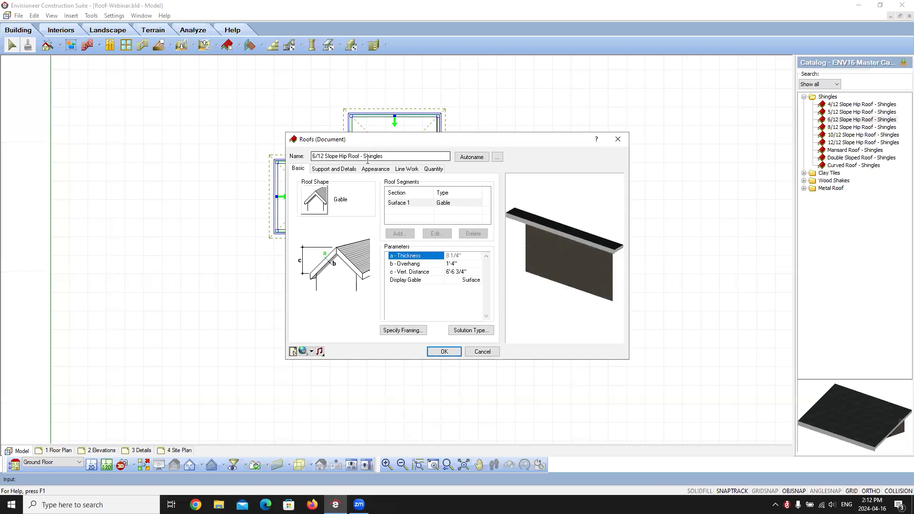
click(382, 170)
click(316, 208)
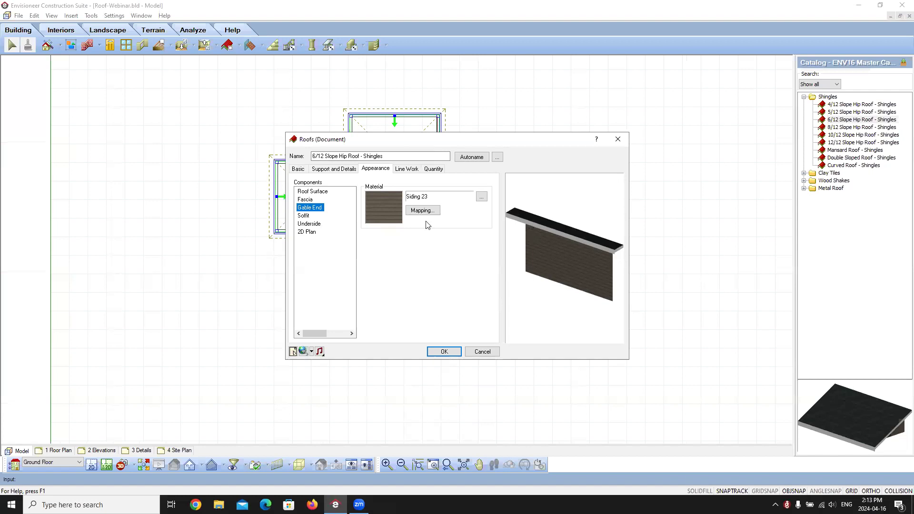
Set the roof's gable display to Wall
click(299, 170)
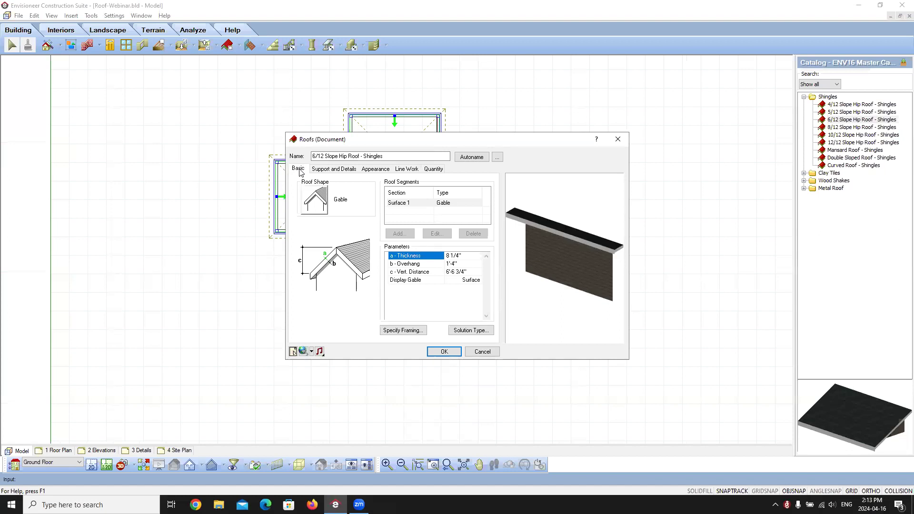
click(471, 283)
click(478, 281)
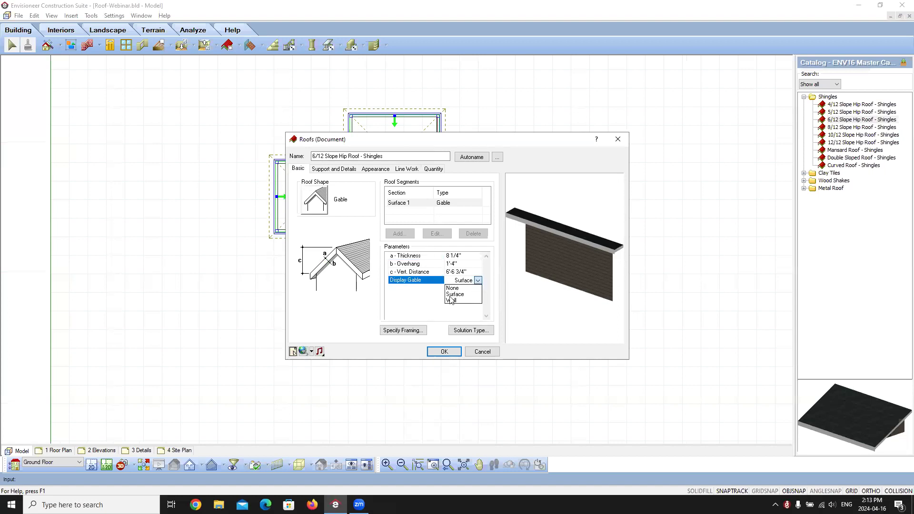
click(456, 301)
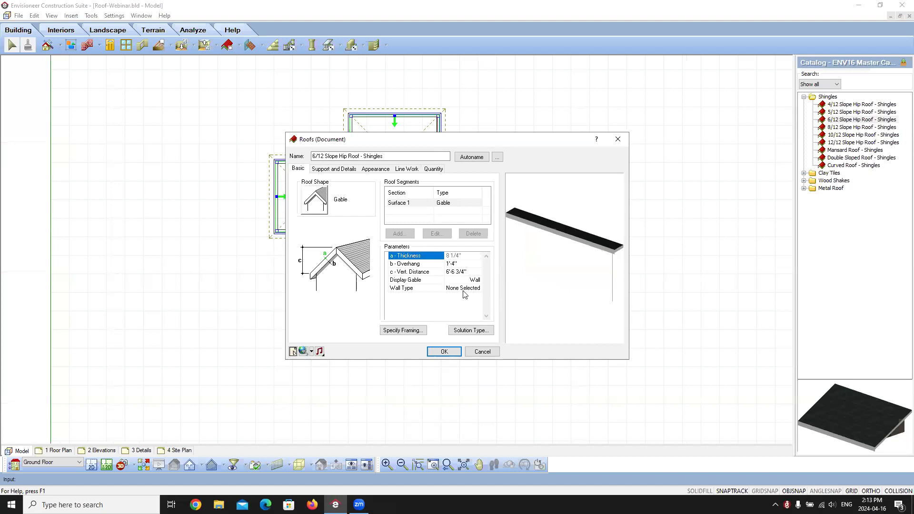
Choose Cement Board Panel Veneer from the Siding Veneer walls as the gable wall type
click(465, 291)
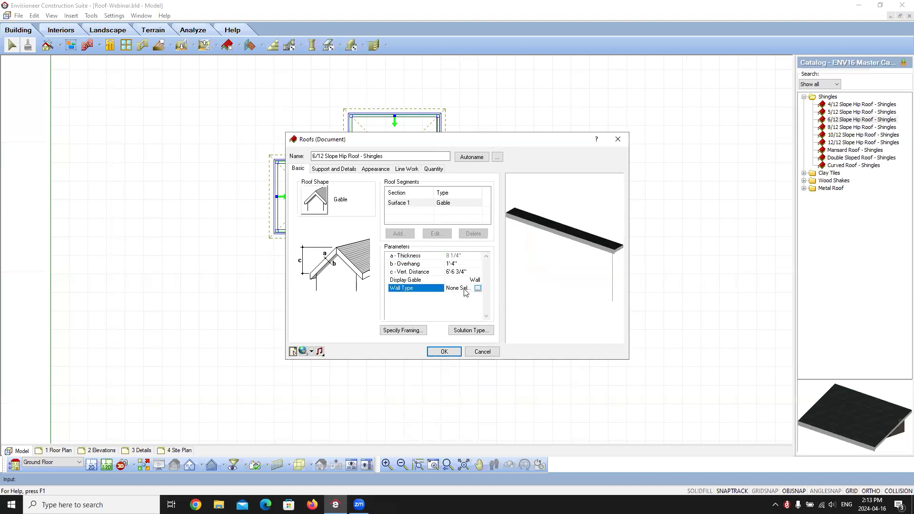
click(478, 288)
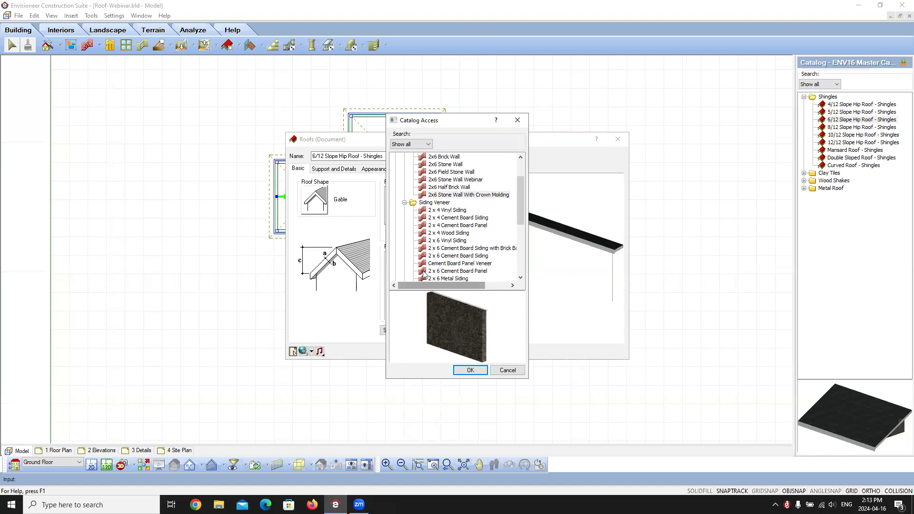
scroll(454, 206, up, 1)
scroll(454, 206, up, 1)
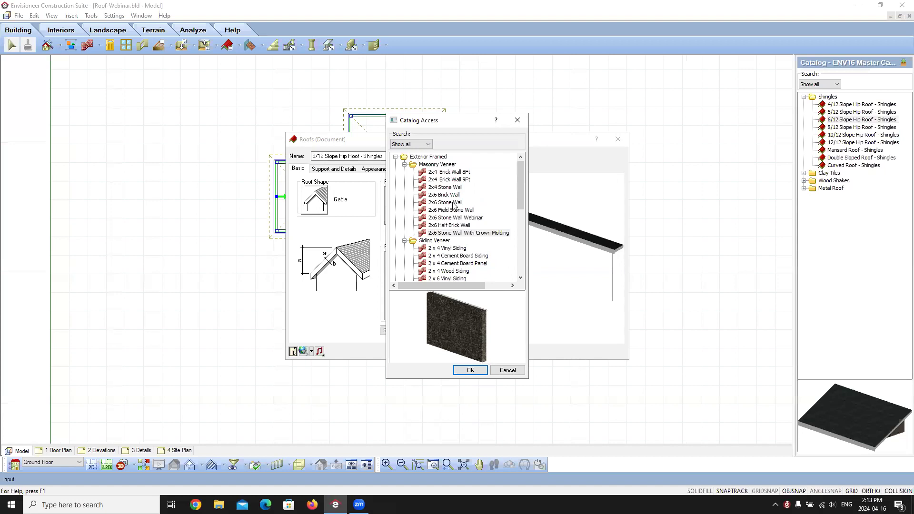
scroll(454, 205, down, 4)
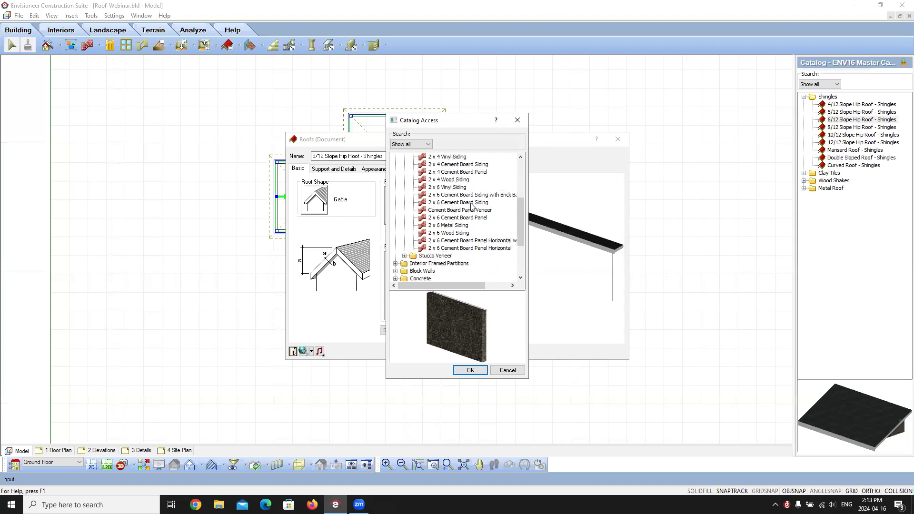
click(472, 204)
click(469, 212)
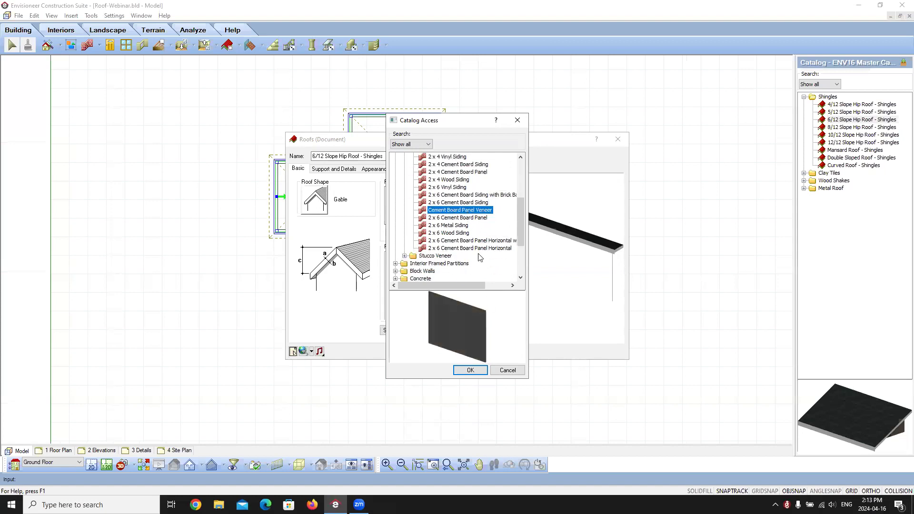
click(455, 366)
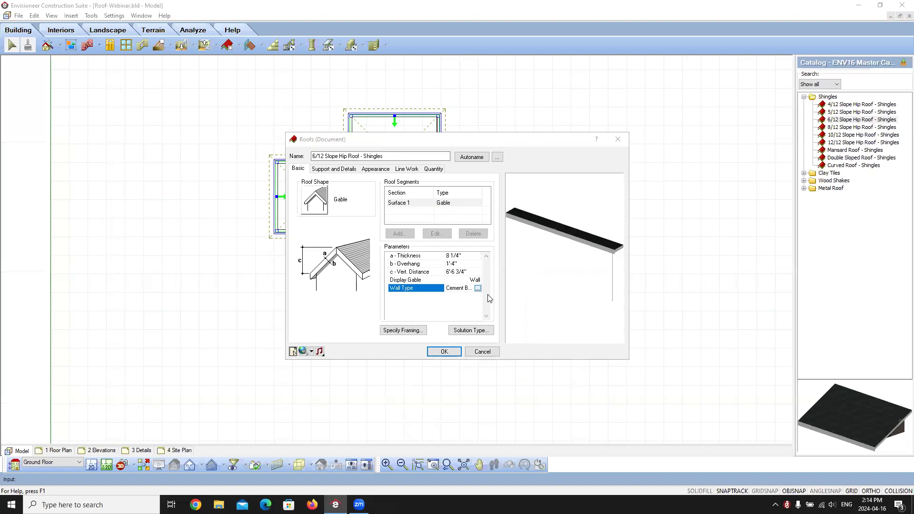
Examine the layer used for the roof's 2D plan line work and compare the available roof layers, keeping the current one
click(408, 173)
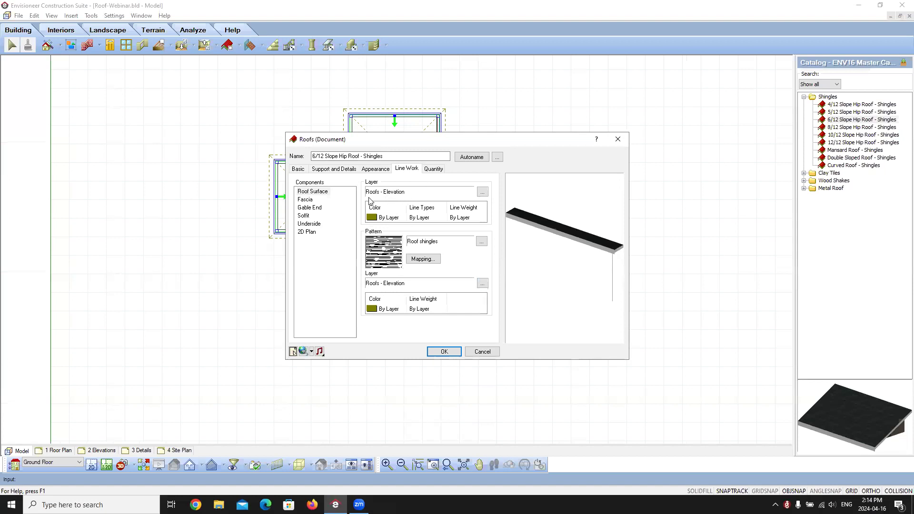
click(307, 233)
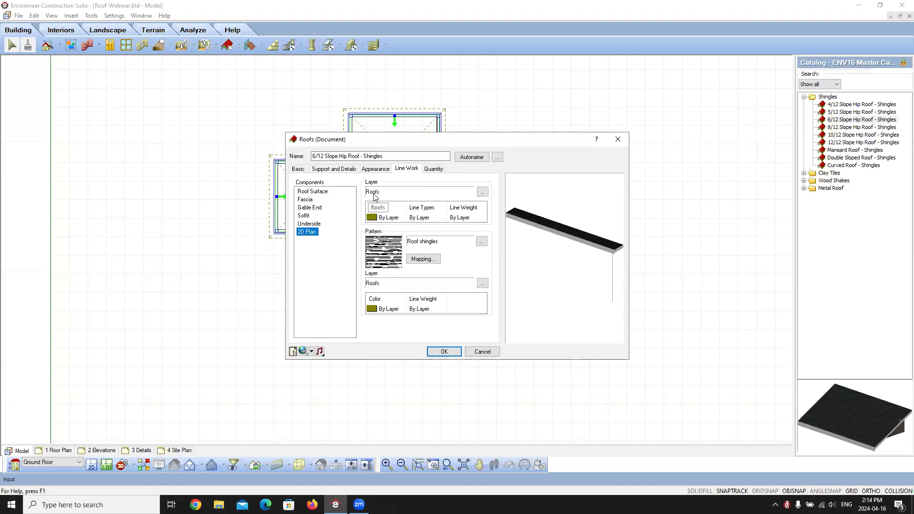
click(483, 194)
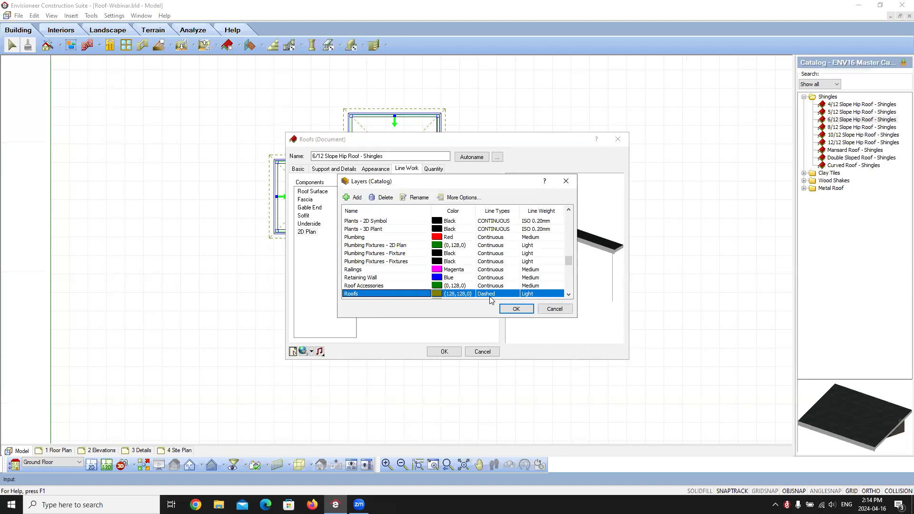
drag(571, 263, 571, 267)
click(376, 265)
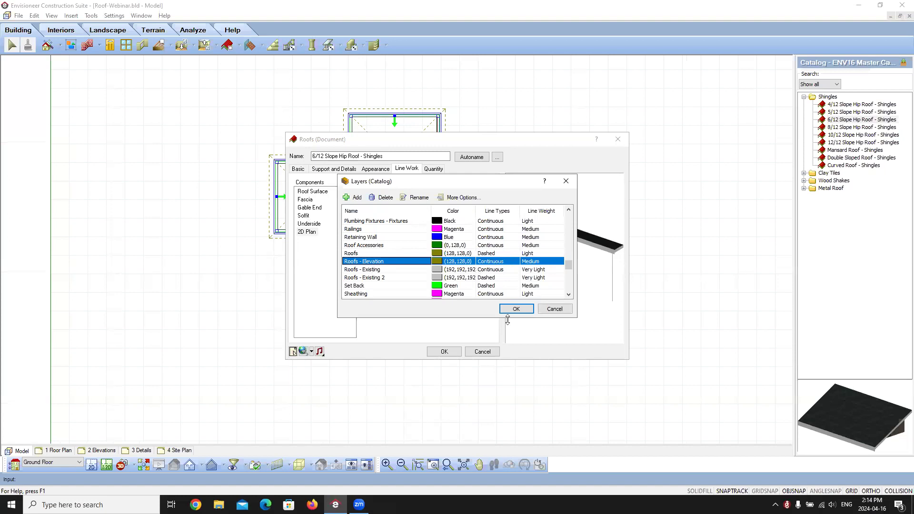
click(555, 309)
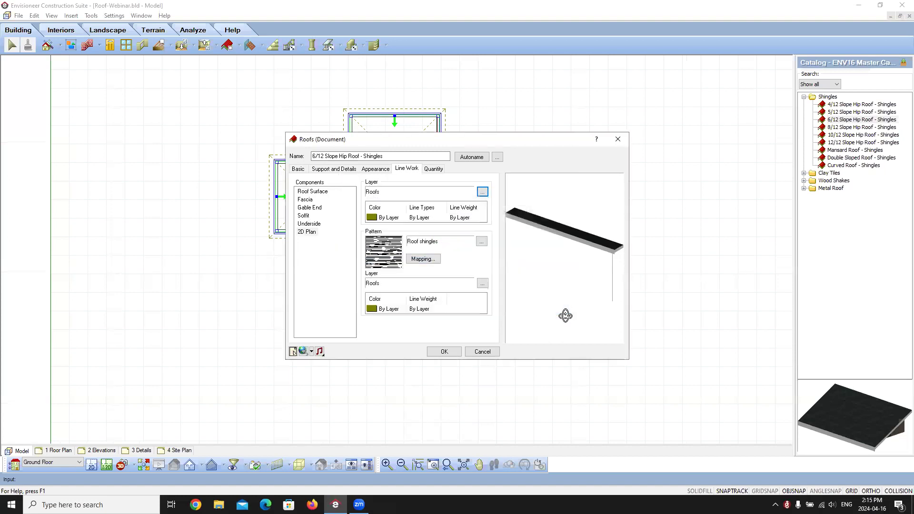
Review the roof's quantity assemblies, apply the gable settings to the roof and deselect it
click(434, 170)
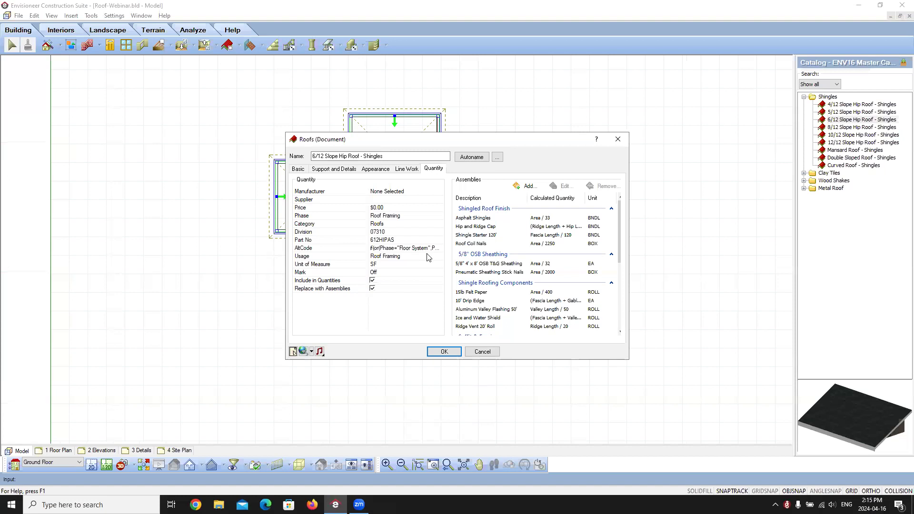
click(452, 352)
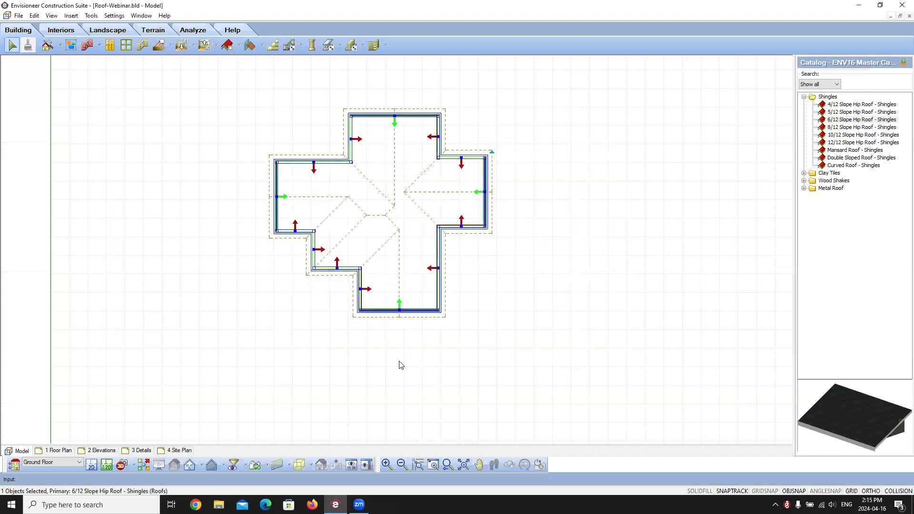
click(377, 364)
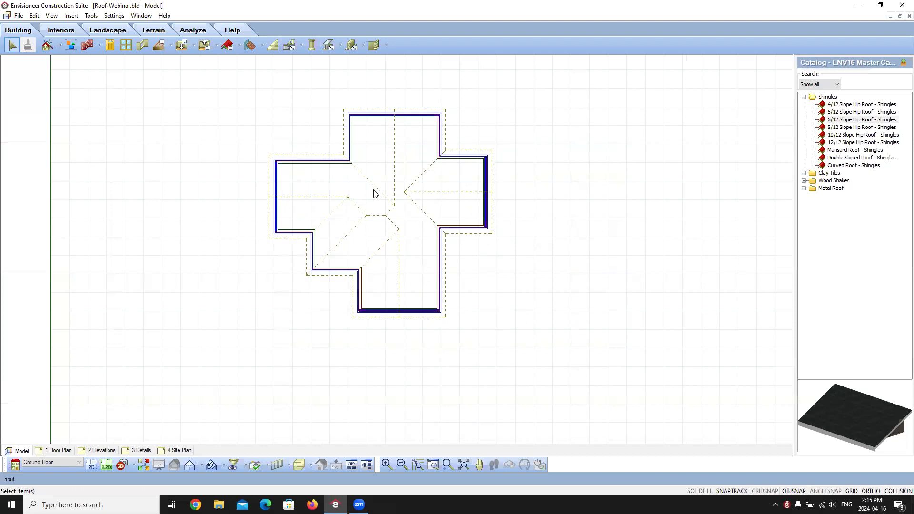
Select all Cement Board Panel Veneer gable walls, starting from the one at the west end
scroll(284, 175, up, 5)
scroll(265, 153, up, 3)
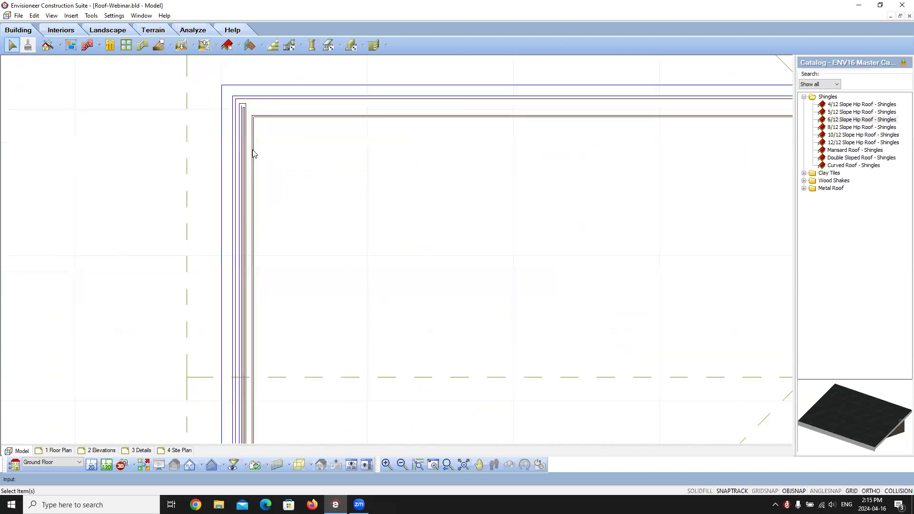
right_click(247, 145)
click(272, 162)
scroll(198, 171, down, 5)
scroll(206, 179, up, 3)
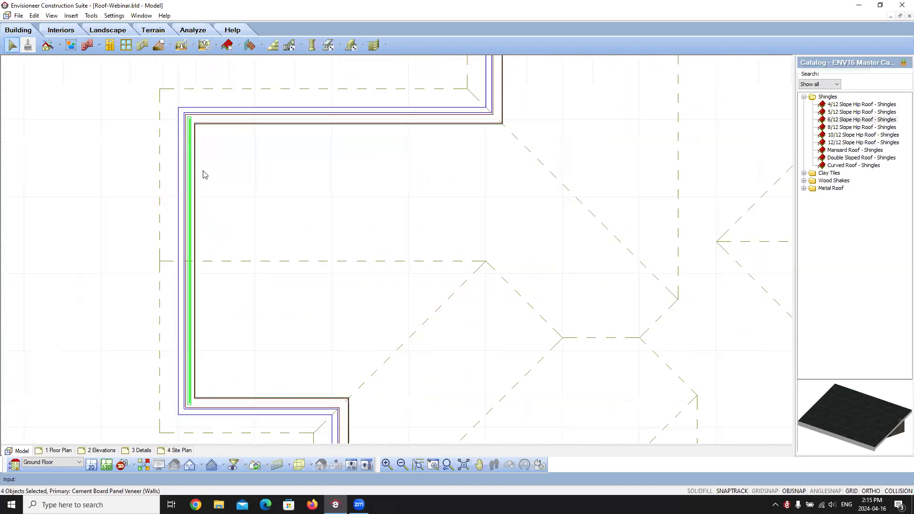
Look at the basic properties of the selected gable walls and leave them without changes
right_click(204, 174)
click(239, 188)
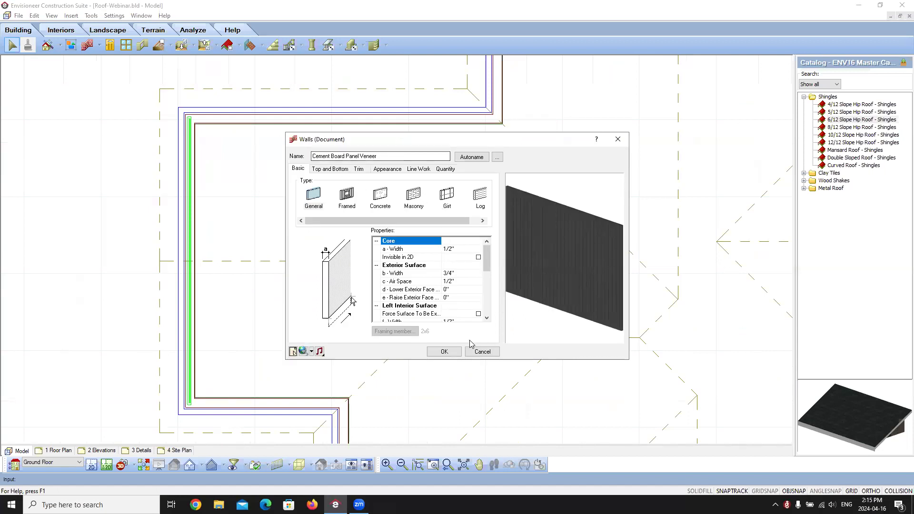
click(482, 353)
Replace the selected gable walls with 2 x 6 Cement Board Siding and clear the selection
right_click(192, 185)
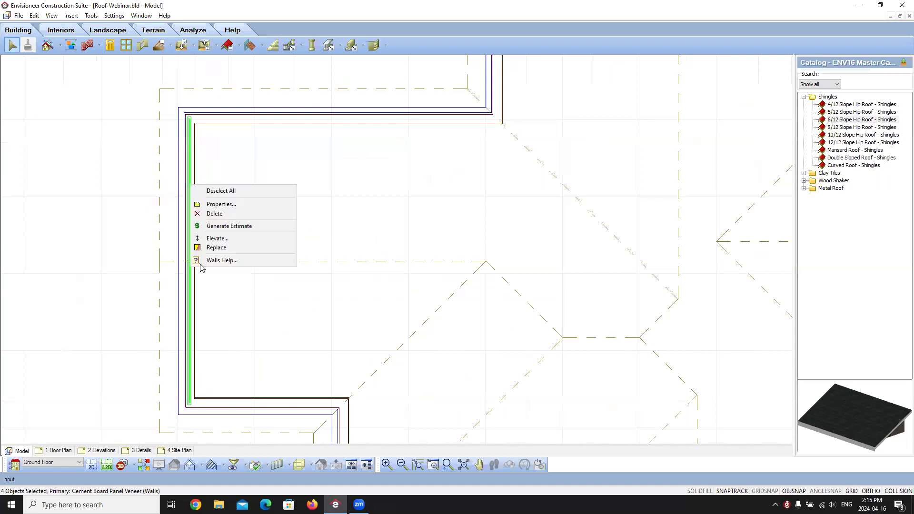
click(229, 249)
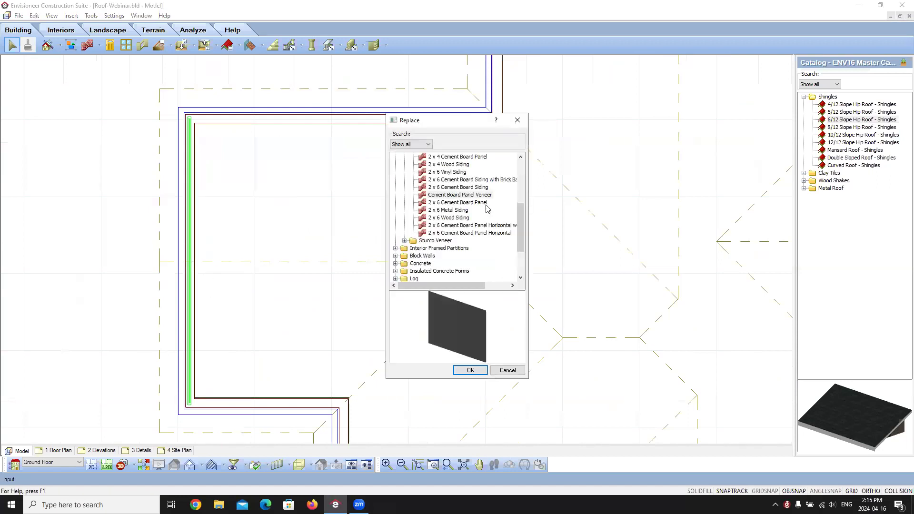
click(472, 189)
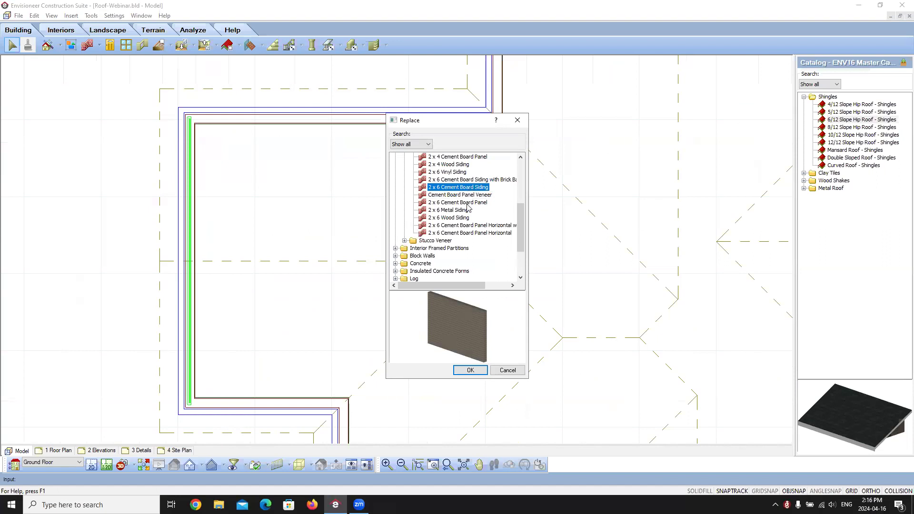
click(470, 370)
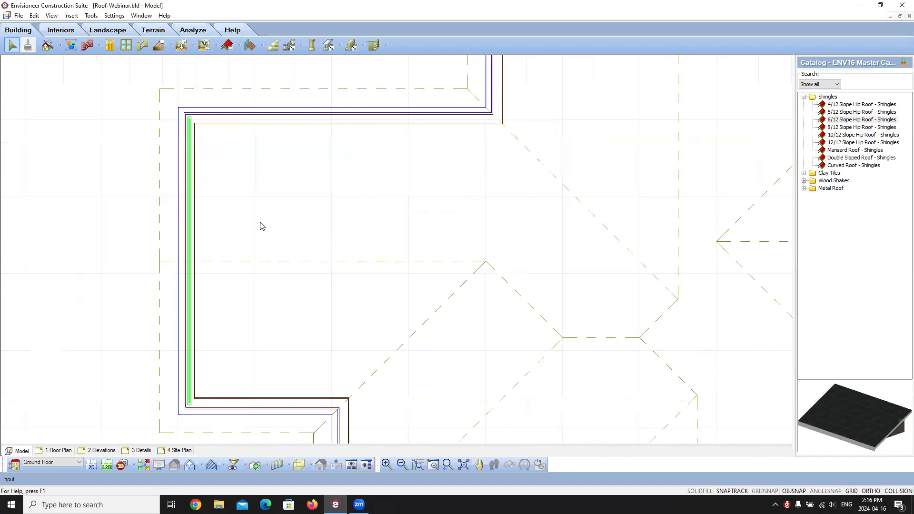
click(90, 218)
Select the four 2x6 brick end walls beneath the gables together in the floor plan
scroll(163, 143, down, 2)
scroll(160, 135, up, 4)
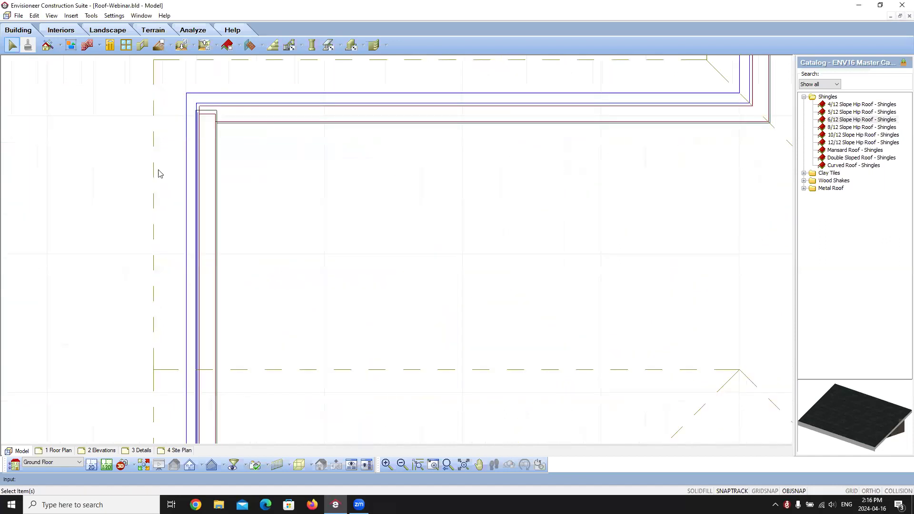
click(187, 223)
scroll(129, 281, down, 4)
scroll(343, 116, up, 3)
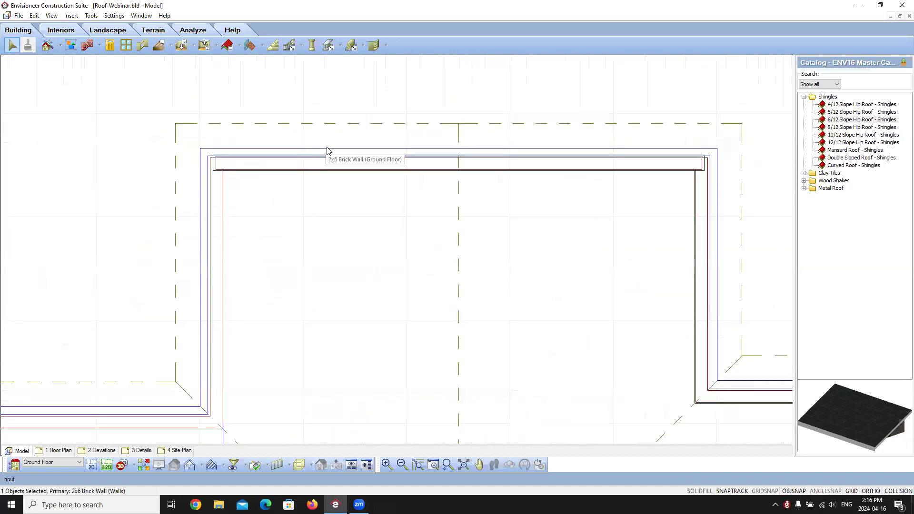
shift+click(327, 150)
scroll(394, 170, down, 3)
scroll(516, 276, up, 5)
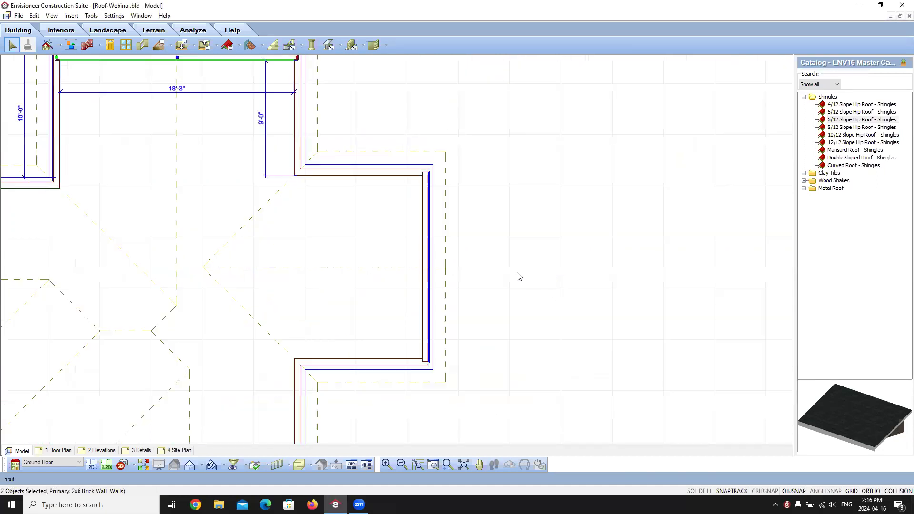
shift+click(421, 180)
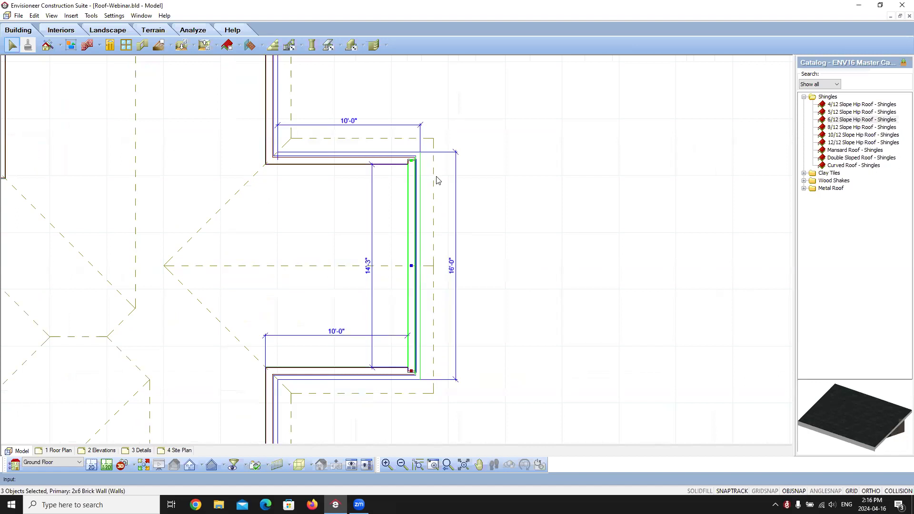
scroll(374, 300, down, 3)
scroll(307, 295, up, 5)
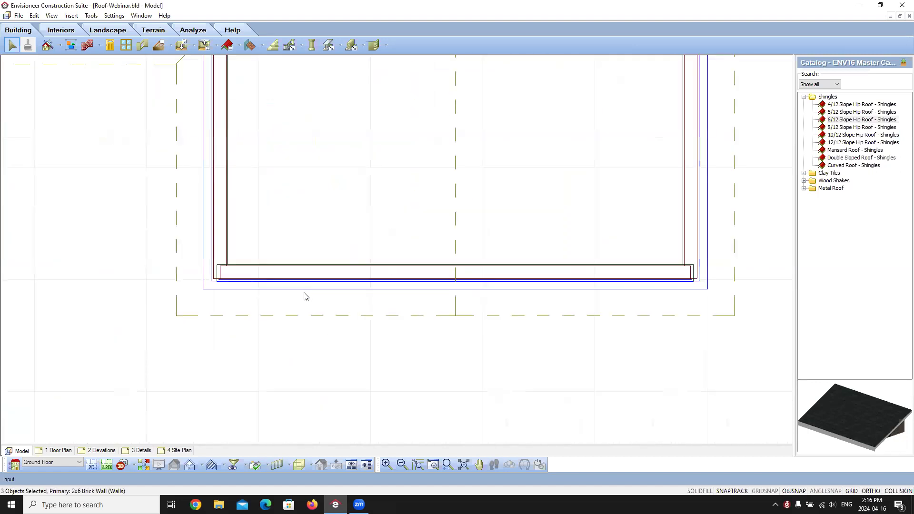
shift+click(307, 296)
scroll(307, 295, down, 4)
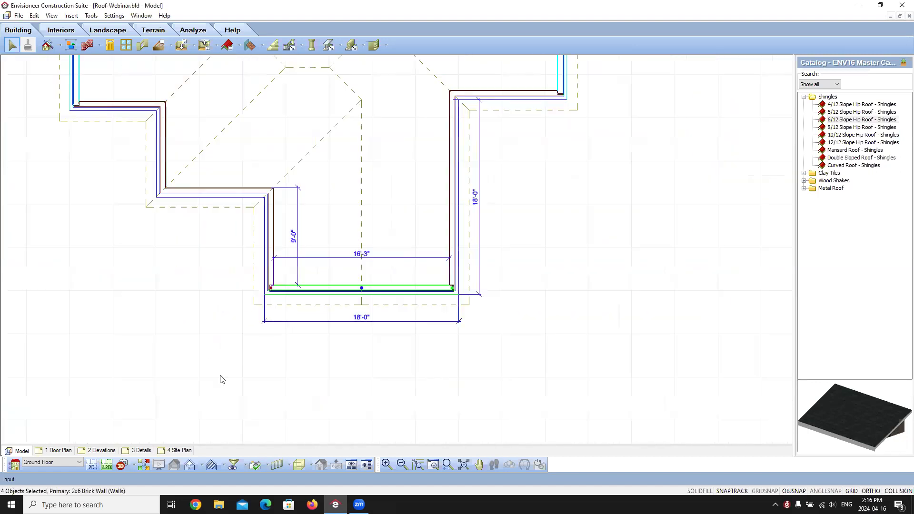
Switch to the 3D perspective view and restore the previous selection of the four brick end walls
click(132, 466)
click(147, 442)
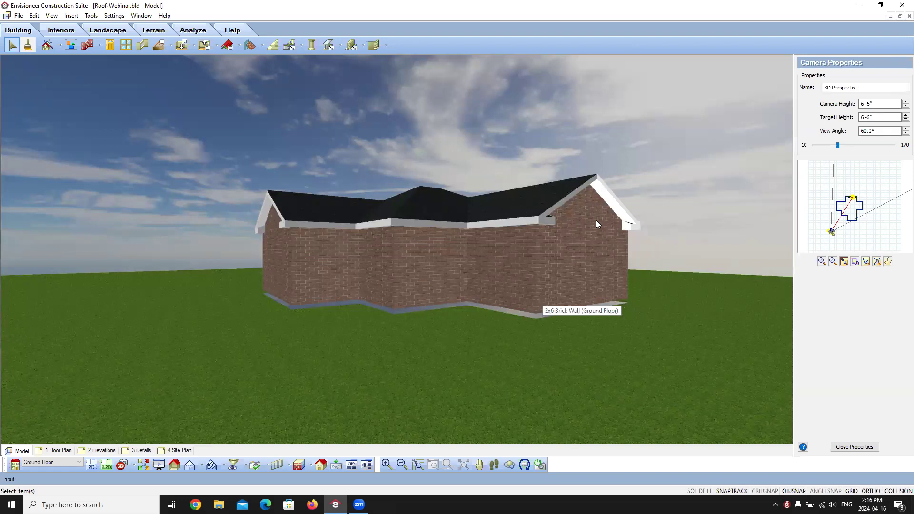
click(35, 15)
click(61, 95)
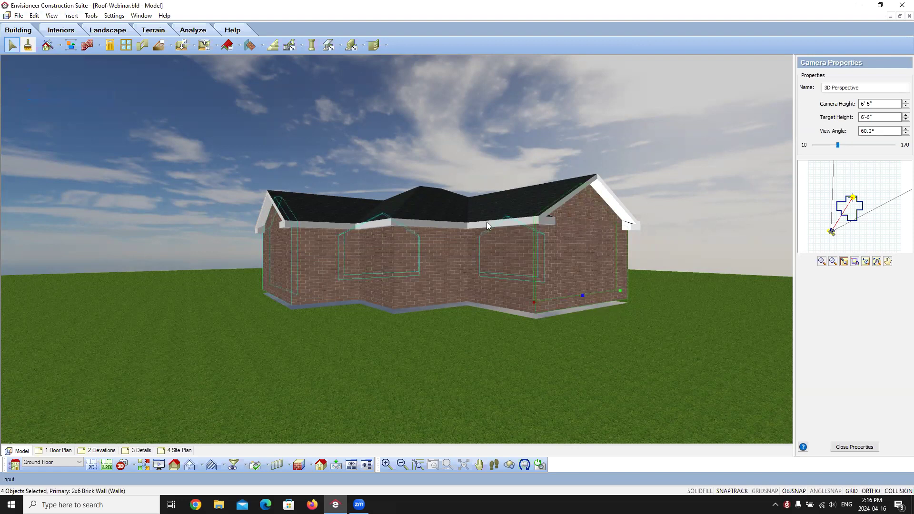
Set the wall top of the selected brick end walls to Level and clear the selection
right_click(566, 270)
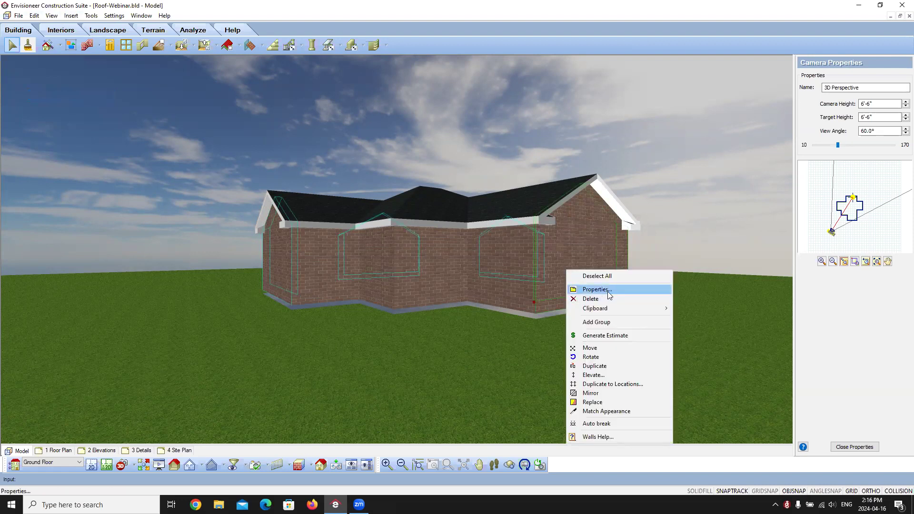
click(598, 288)
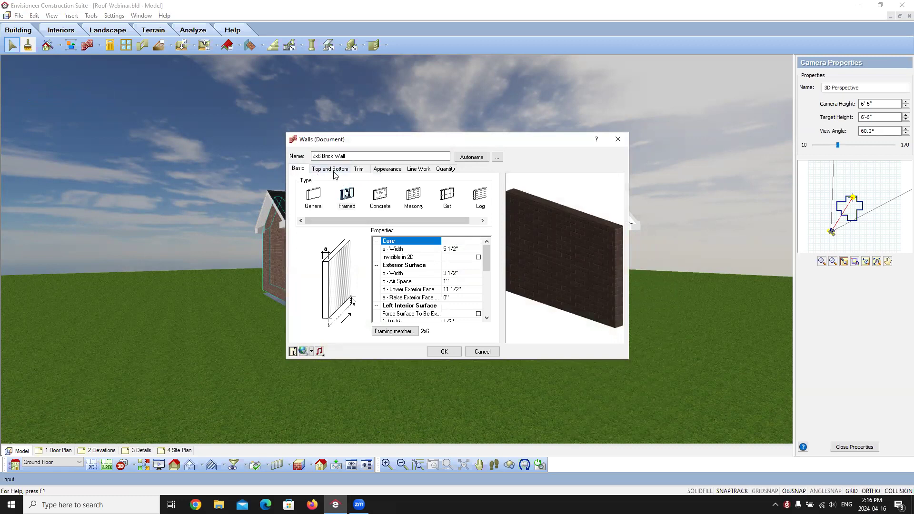
click(334, 174)
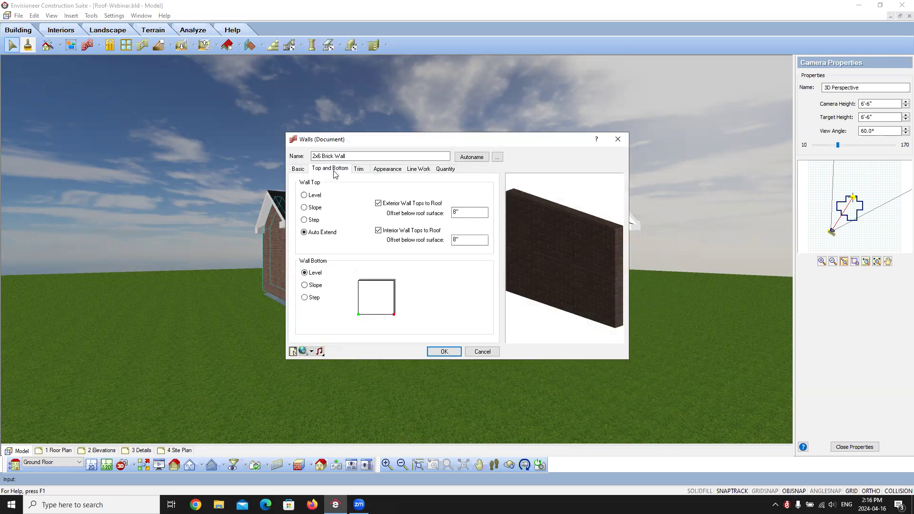
click(305, 196)
click(440, 352)
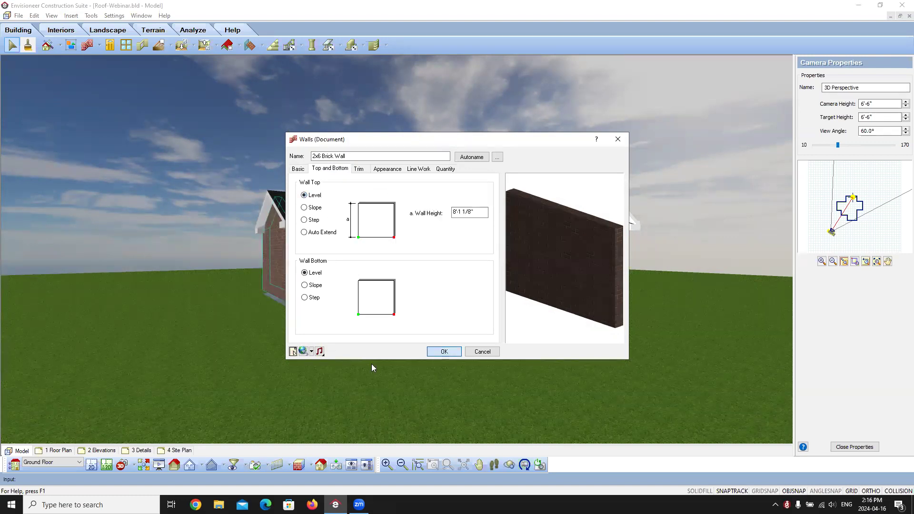
click(662, 153)
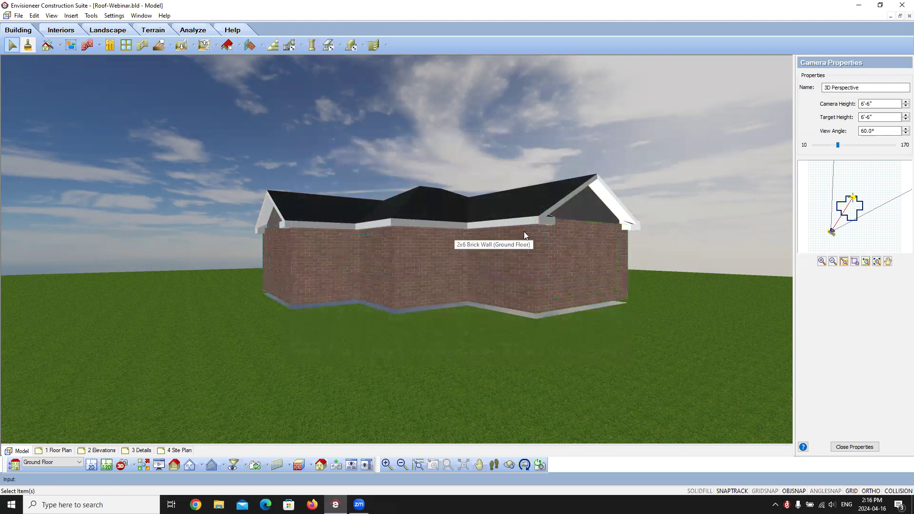
Select all cement board panel gable walls and set their exterior and interior wall-top offsets below the roof surface to 6"
right_click(588, 214)
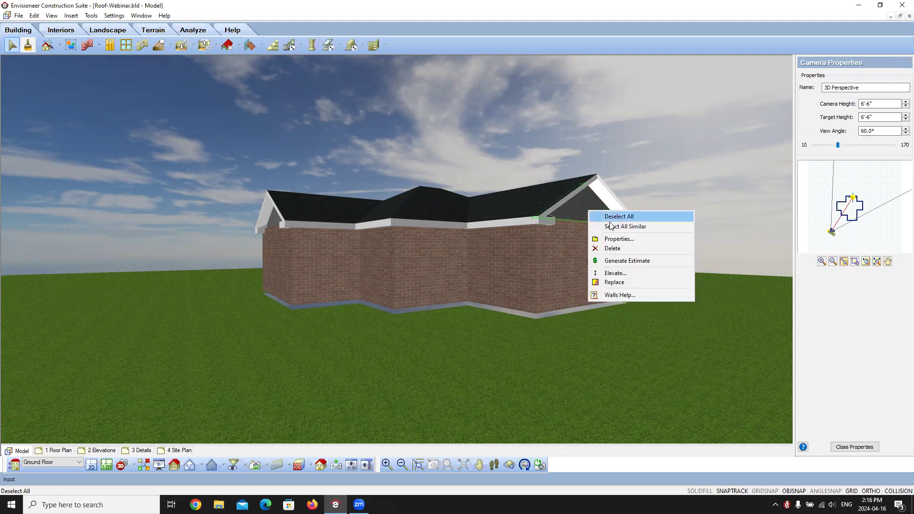
click(615, 228)
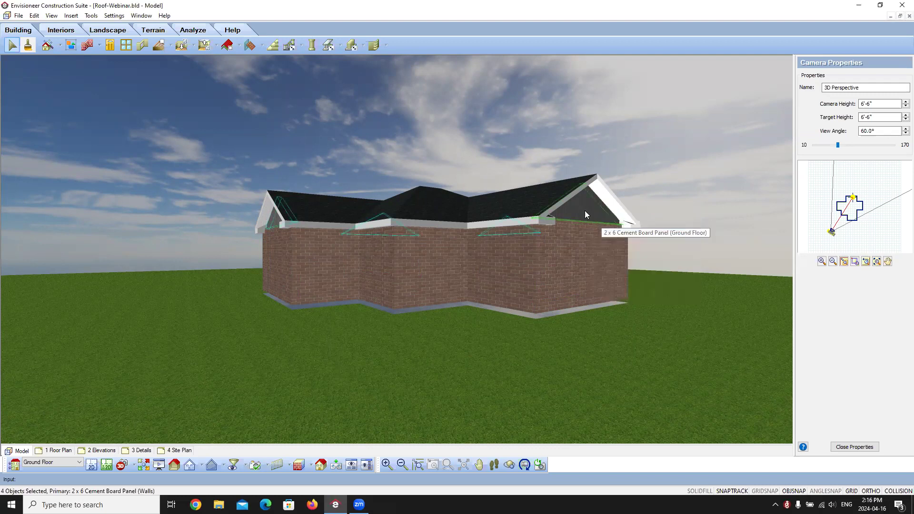
right_click(585, 211)
click(608, 227)
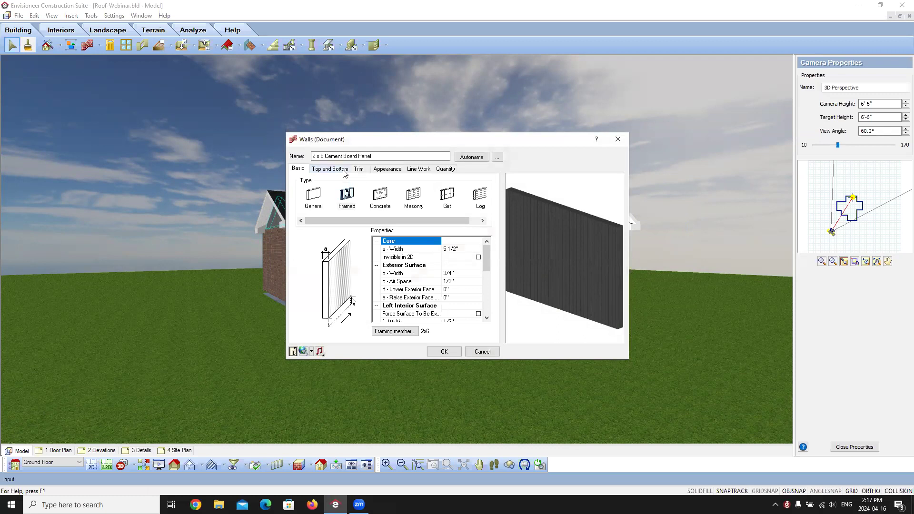
click(345, 171)
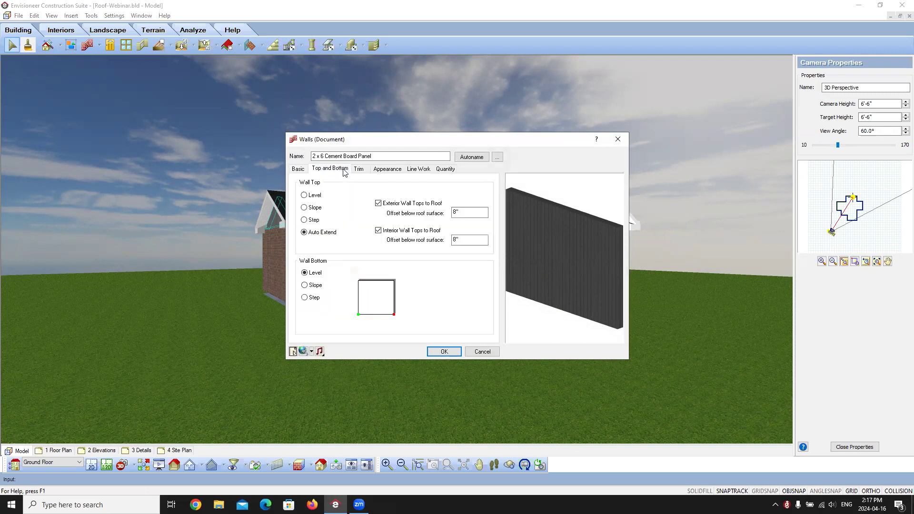
double_click(473, 214)
text(6)
drag(457, 240, 432, 243)
text(6)
click(468, 211)
Assign 1 x 6 White PVC Trim as the baseboard on the exterior surface of the gable walls
click(360, 171)
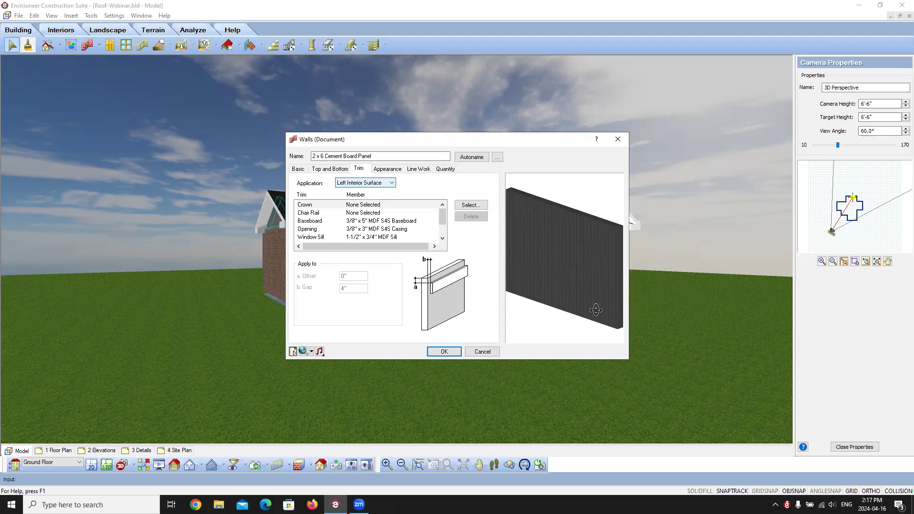
click(392, 184)
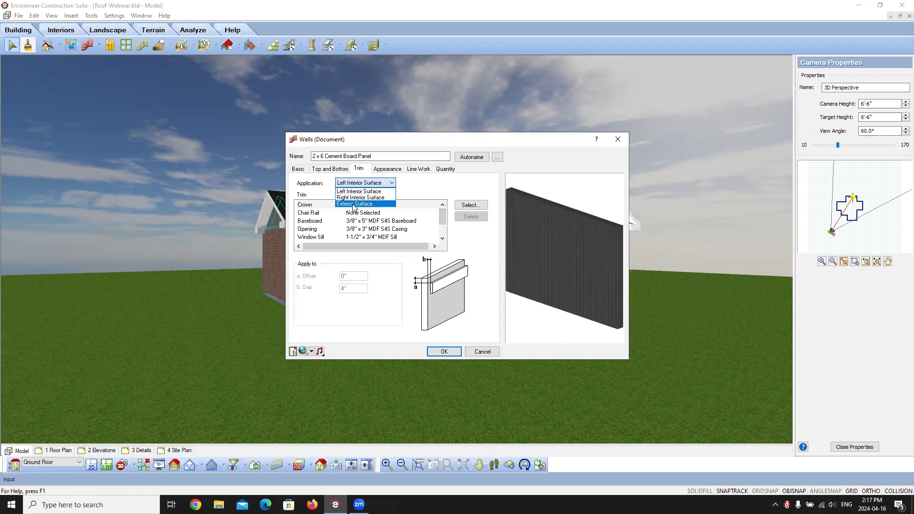
click(353, 204)
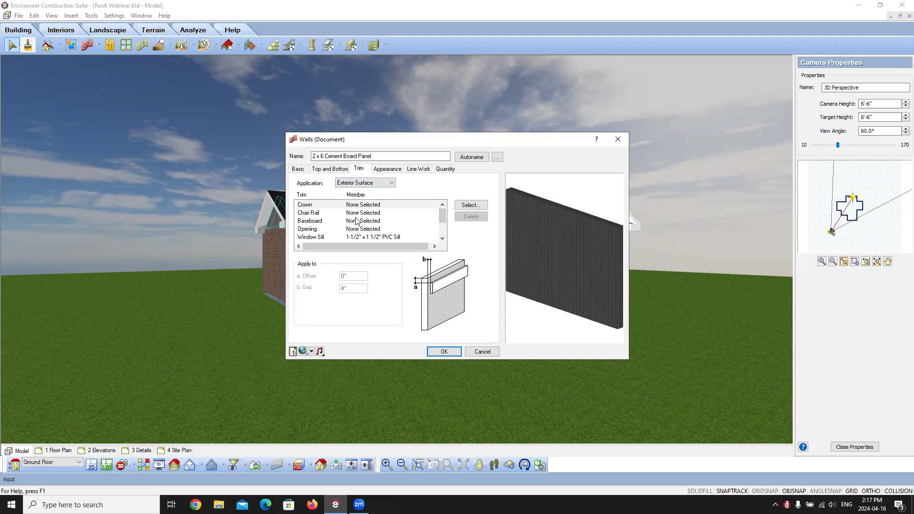
click(358, 221)
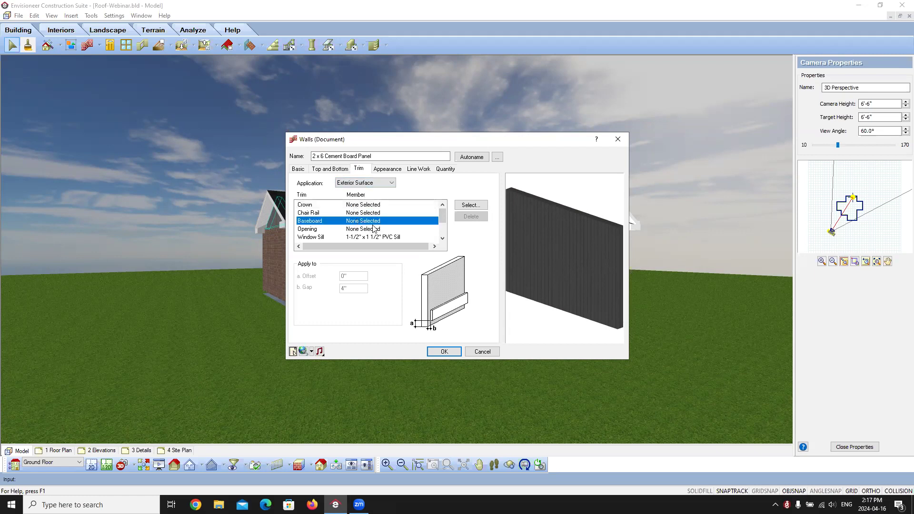
click(471, 205)
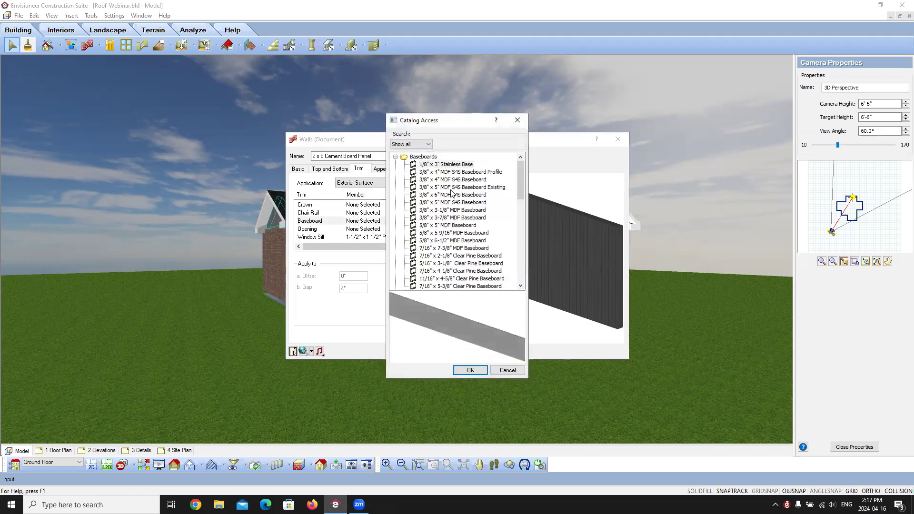
click(395, 157)
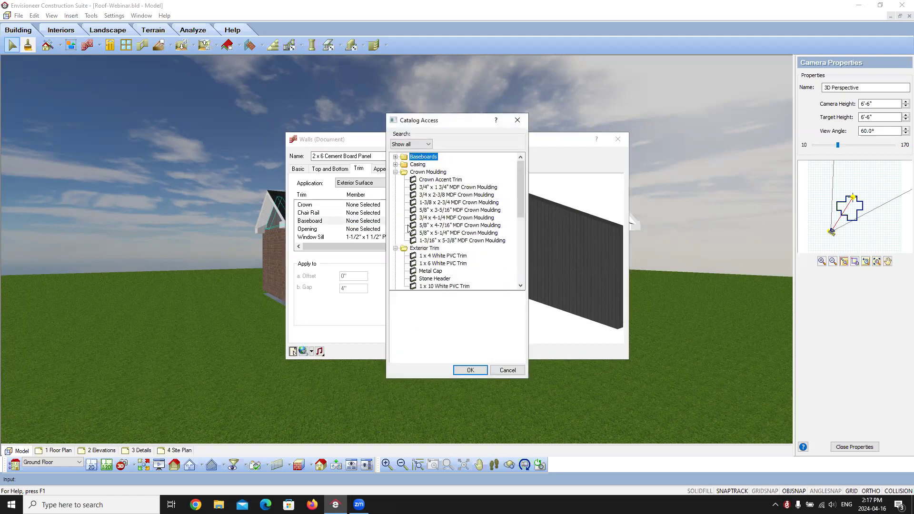
click(395, 172)
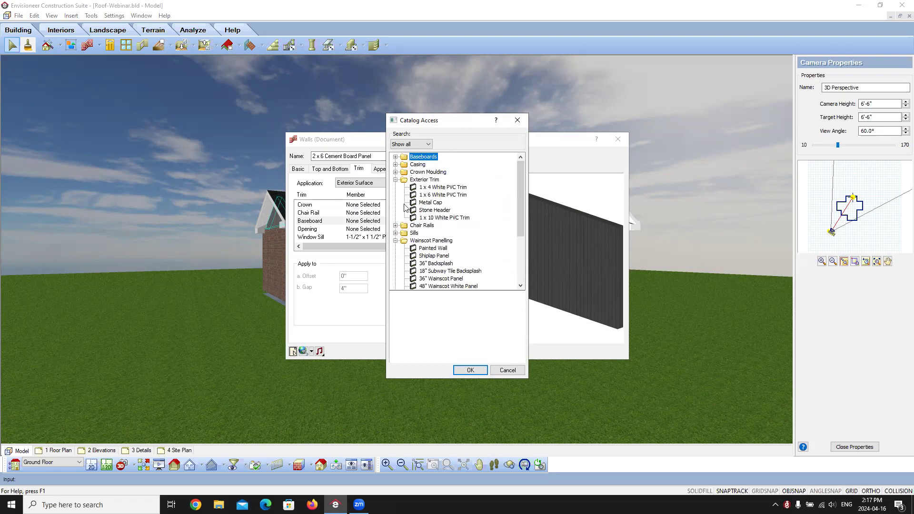
click(434, 188)
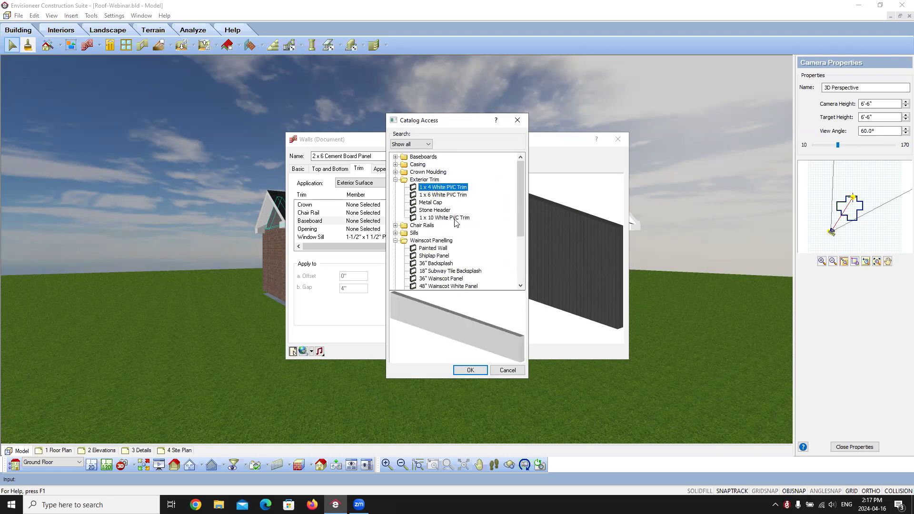
click(444, 195)
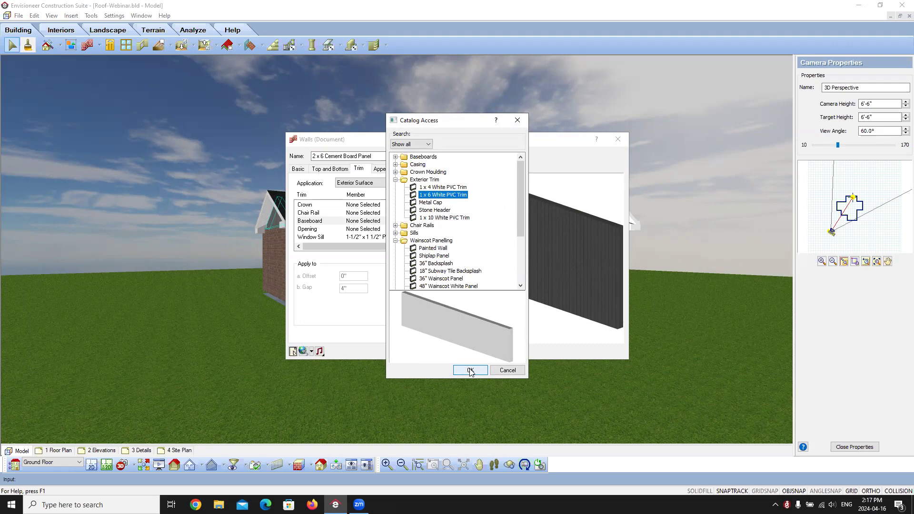
click(470, 371)
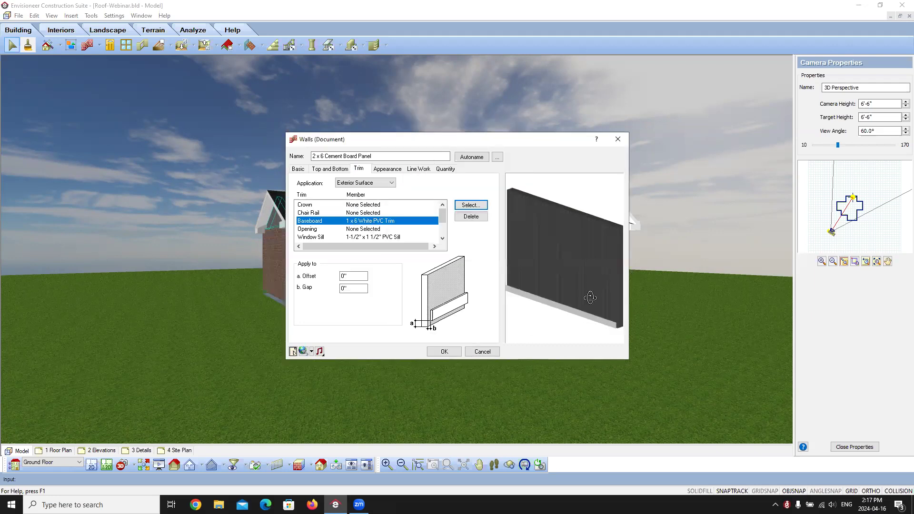
drag(590, 301, 601, 289)
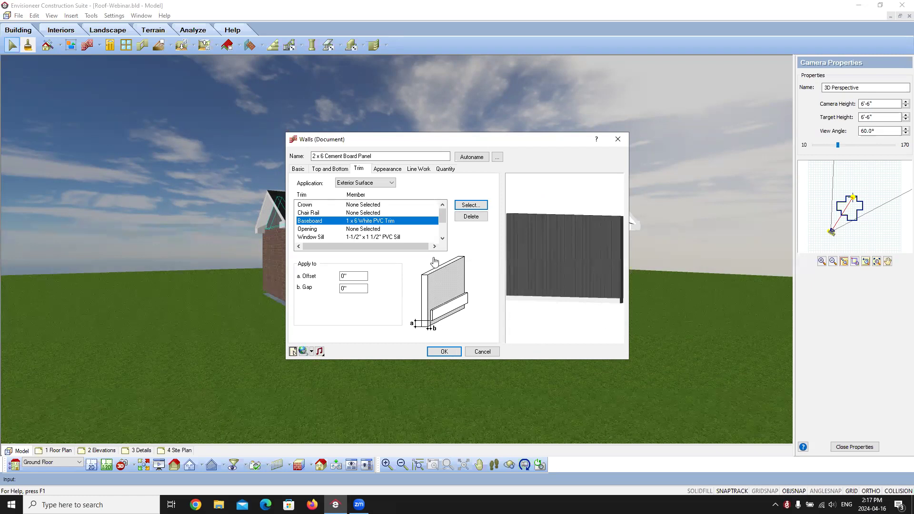
Check the exterior surface material, apply the gable wall settings and clear the selection
click(388, 170)
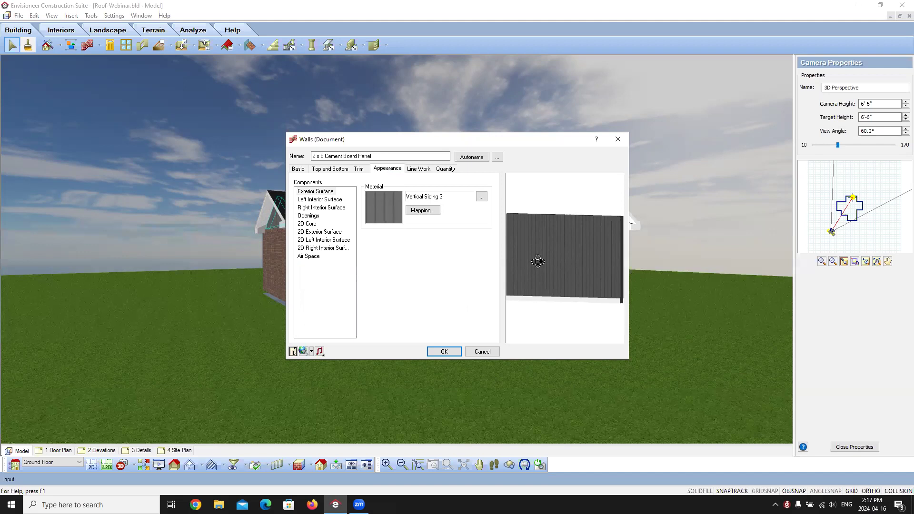
click(444, 352)
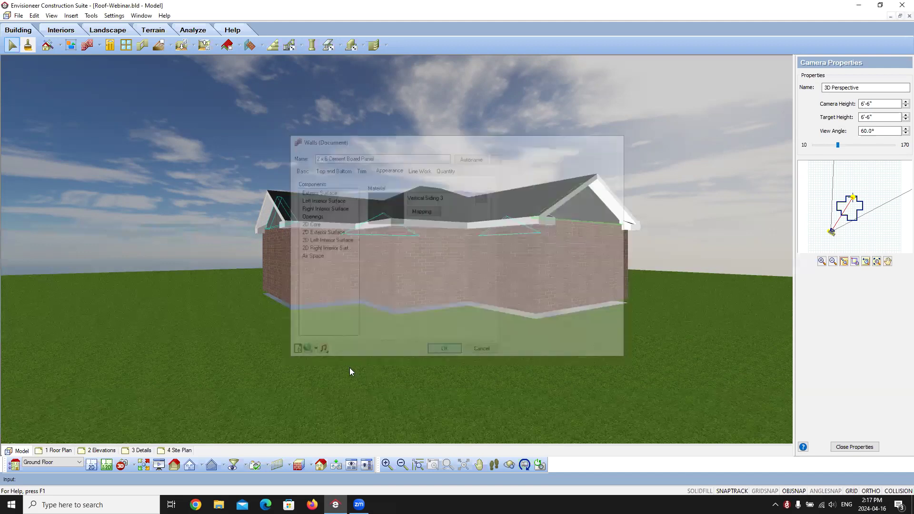
click(681, 170)
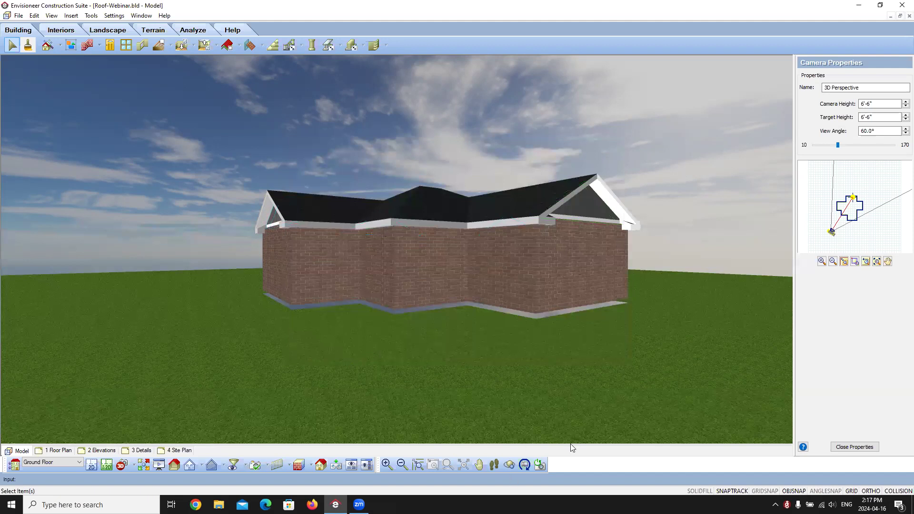
Change the 3D display style and move the camera to view the trimmed gable end up close
click(316, 464)
click(329, 445)
click(497, 464)
drag(469, 304, 503, 235)
right_click(505, 218)
click(519, 222)
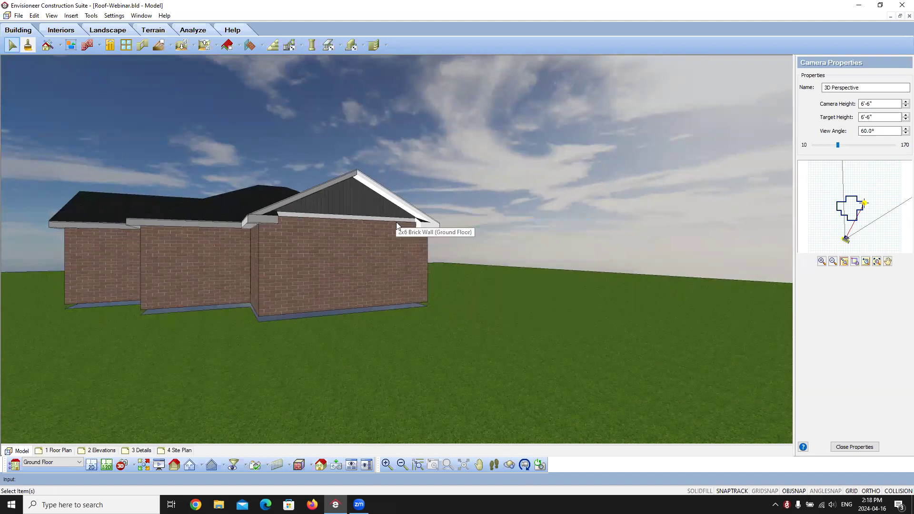
Switch to the 2D plan, return to the 3D perspective and display the framing of the house
click(92, 466)
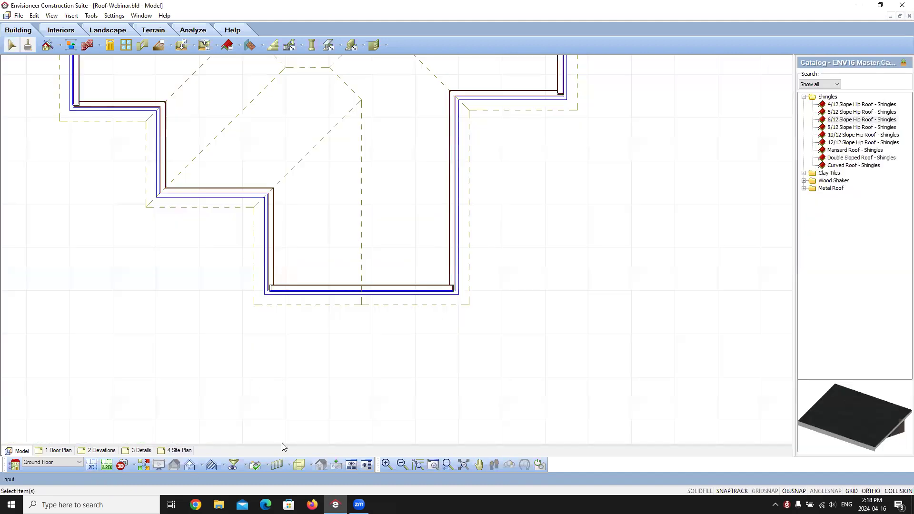
click(128, 467)
click(143, 438)
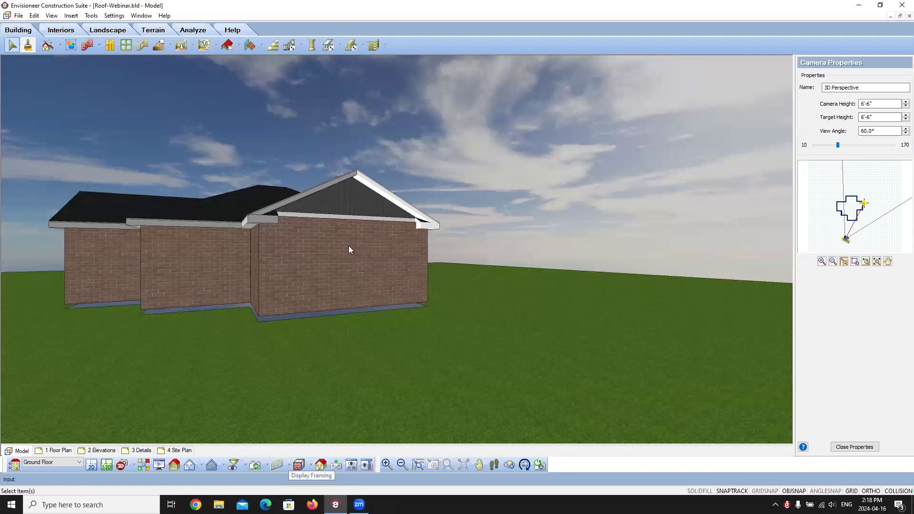
click(277, 465)
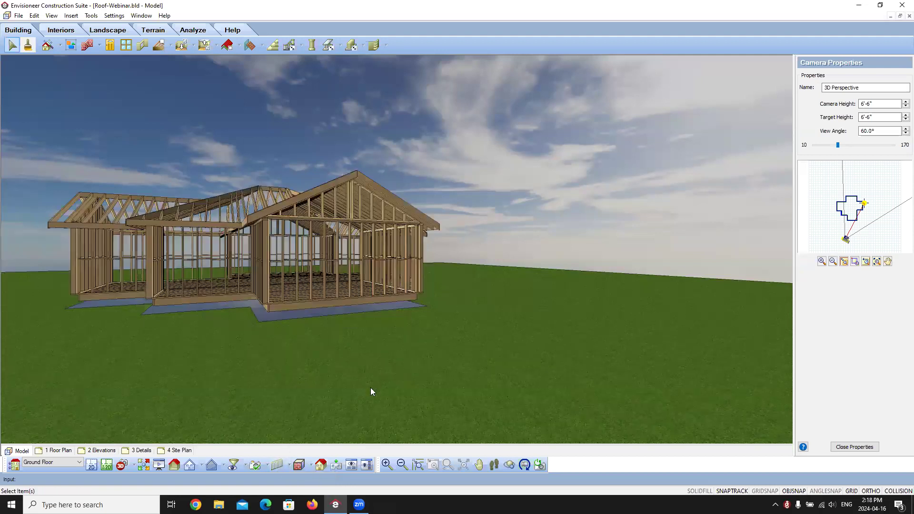
Move the camera in close to examine the framing of the gable end, and pull back to the whole house
click(494, 465)
drag(476, 276, 253, 193)
right_click(262, 180)
click(281, 187)
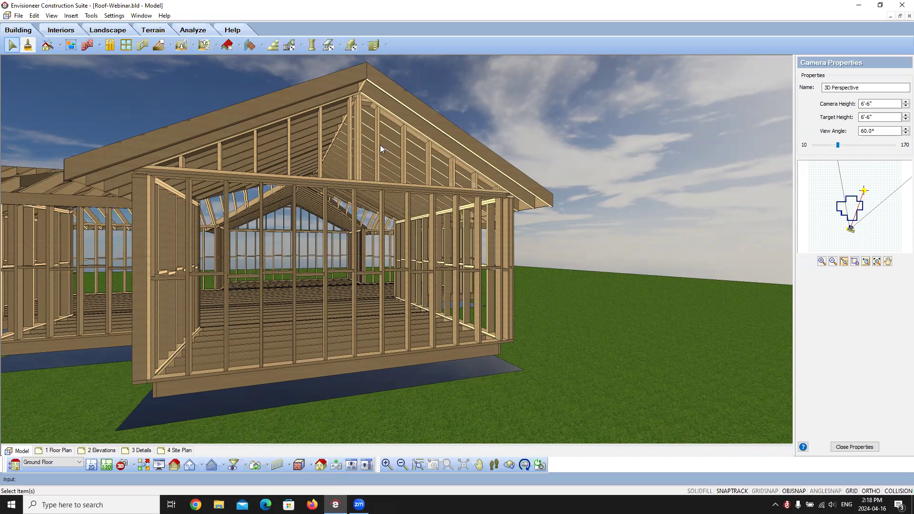
scroll(380, 145, down, 8)
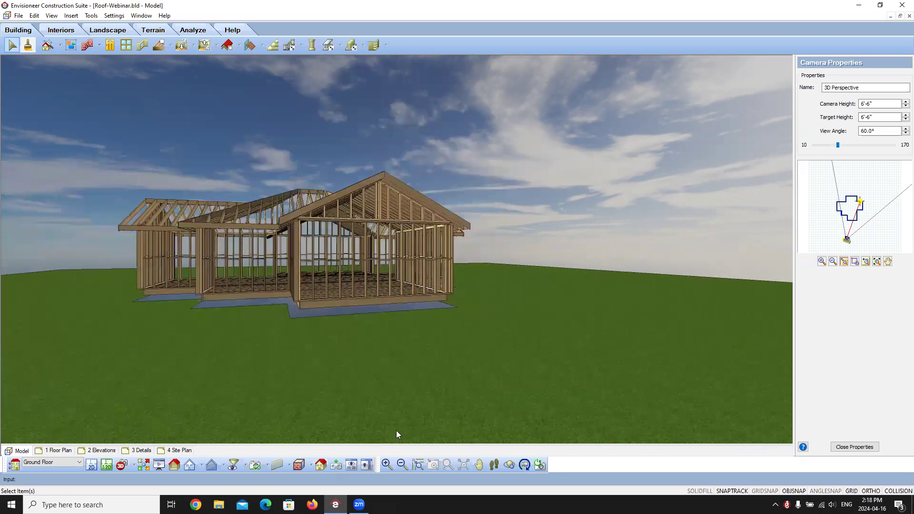
Set the 3D view to display all elements but the framing
click(311, 466)
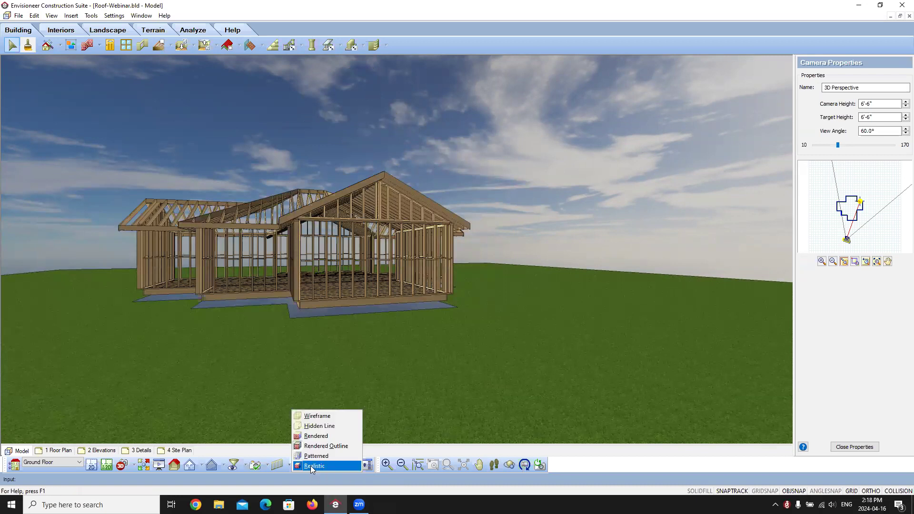
click(287, 471)
click(285, 466)
click(282, 457)
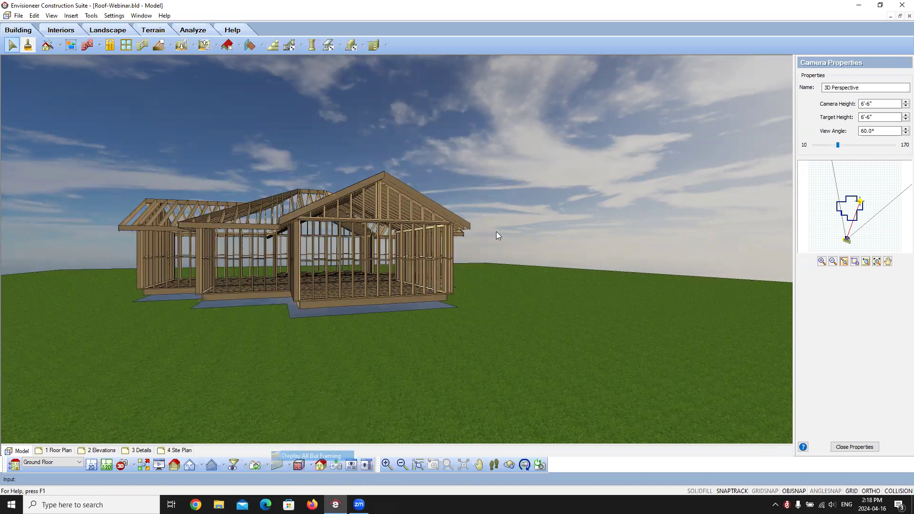
Switch to the 2D plan and bring the east wing of the roof into close view
click(91, 466)
scroll(308, 349, down, 2)
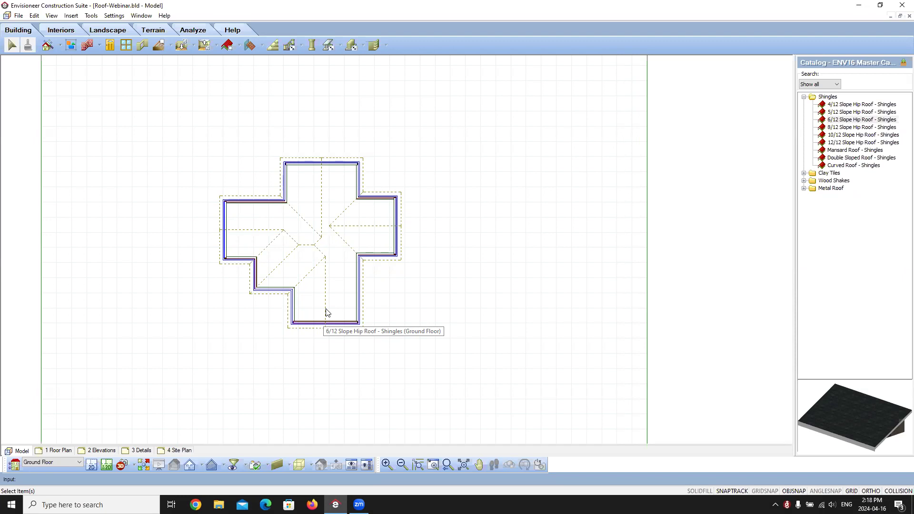
scroll(260, 227, up, 2)
scroll(207, 297, up, 2)
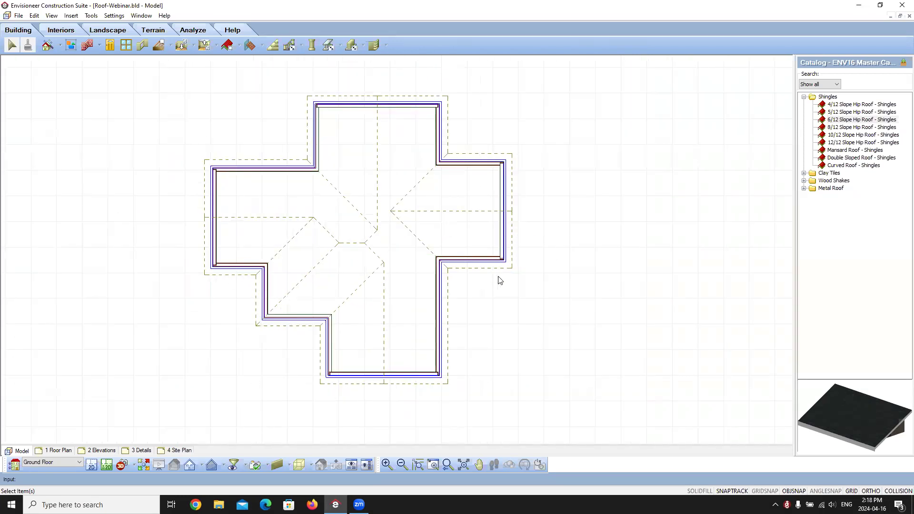
scroll(522, 269, up, 1)
scroll(522, 269, up, 2)
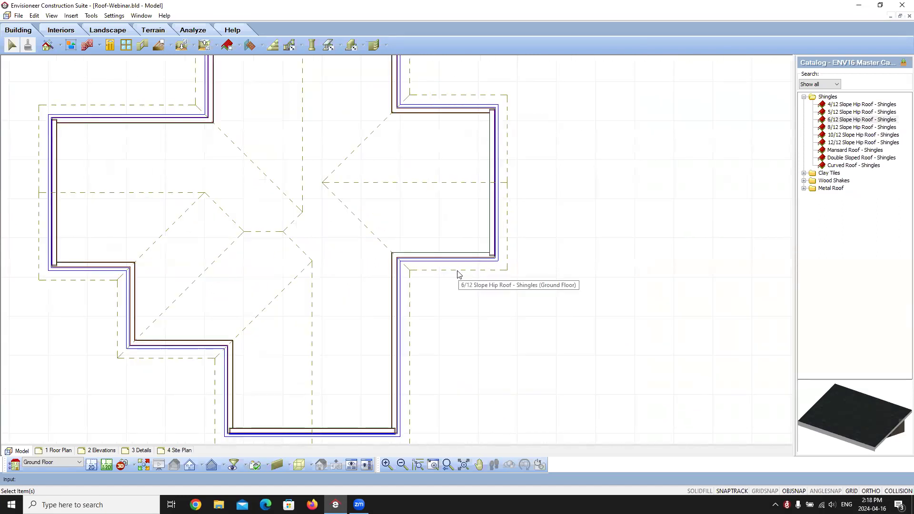
Try changing the roof support height for the two opposite eave edges of the east wing
click(461, 272)
click(444, 120)
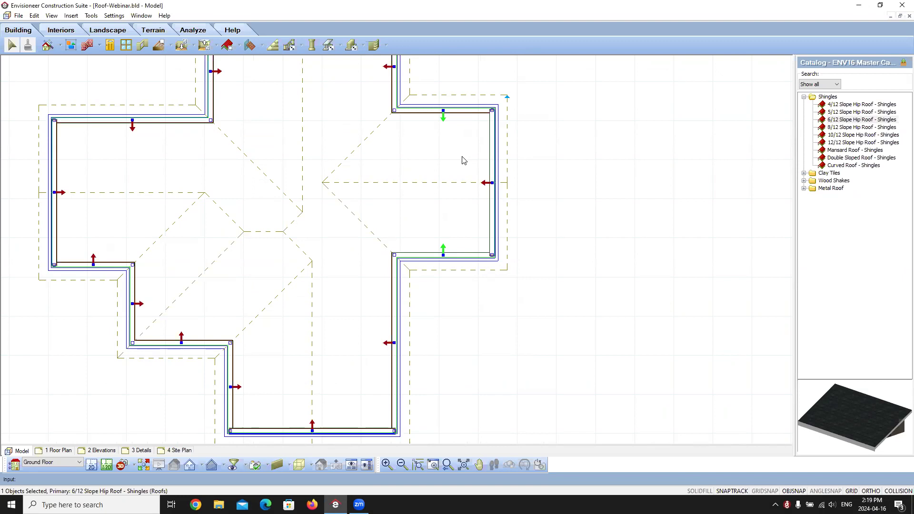
scroll(470, 284, down, 2)
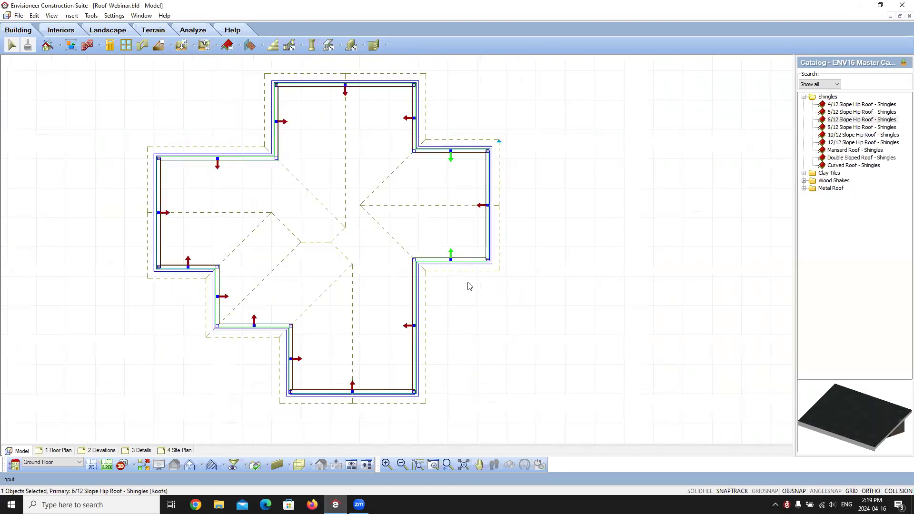
scroll(469, 286, down, 3)
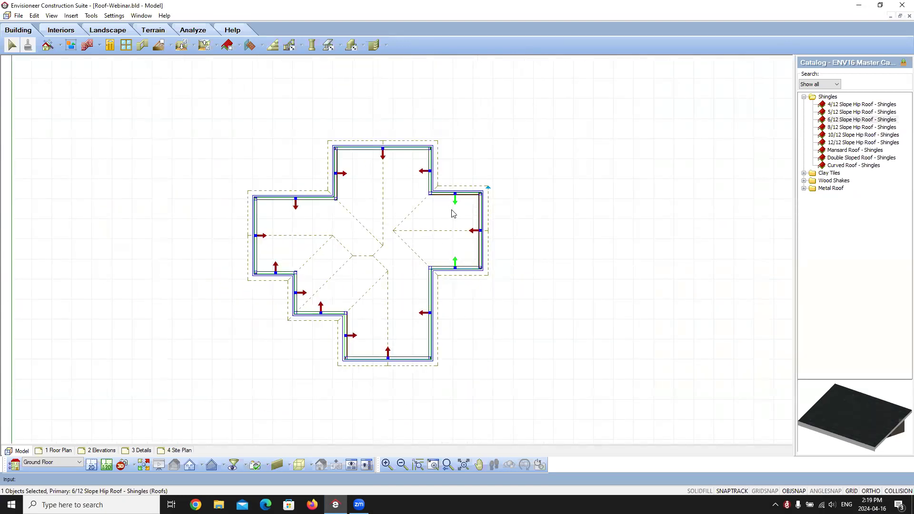
scroll(457, 241, up, 3)
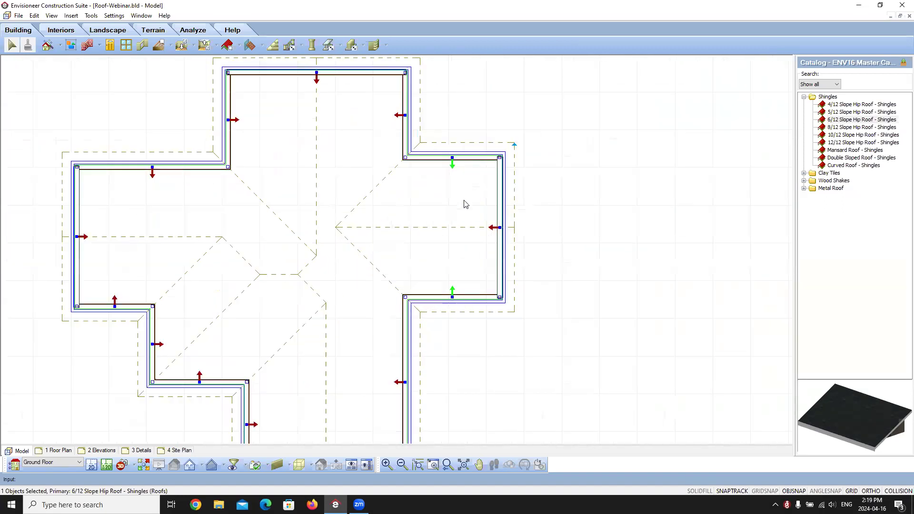
right_click(465, 198)
click(497, 225)
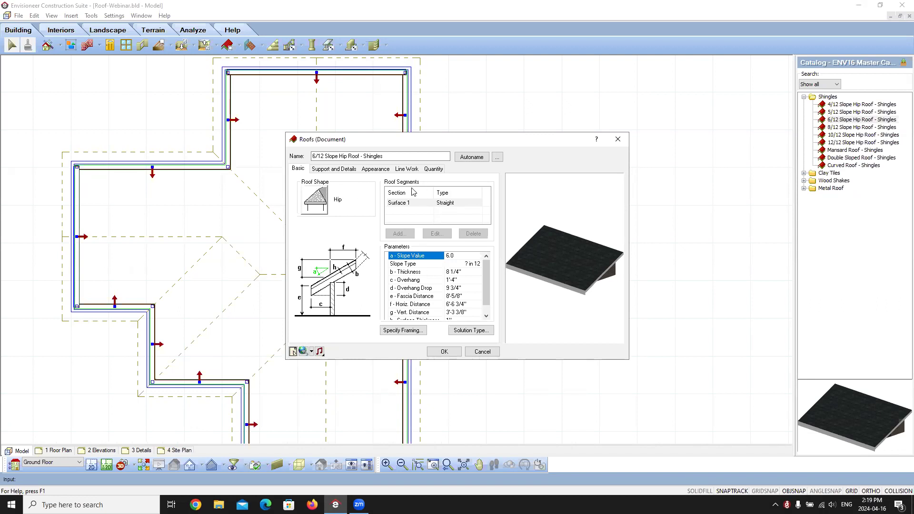
click(351, 170)
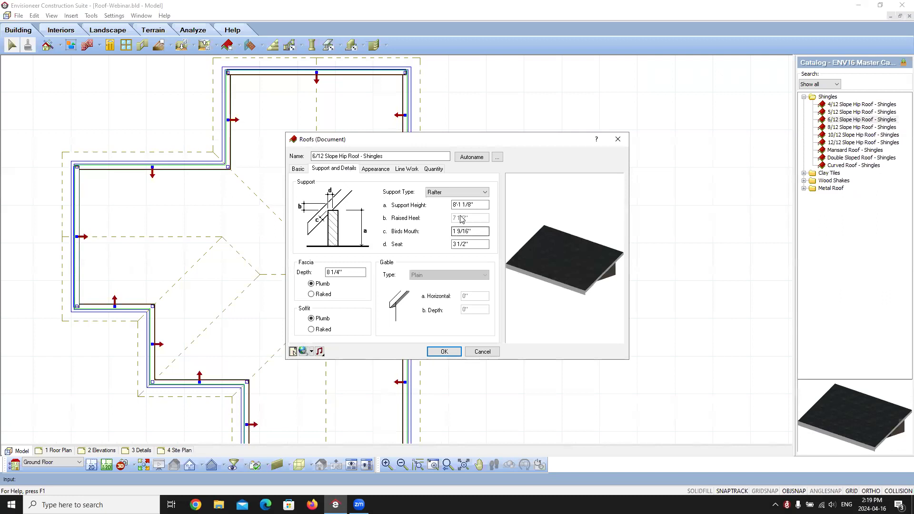
click(456, 207)
click(444, 352)
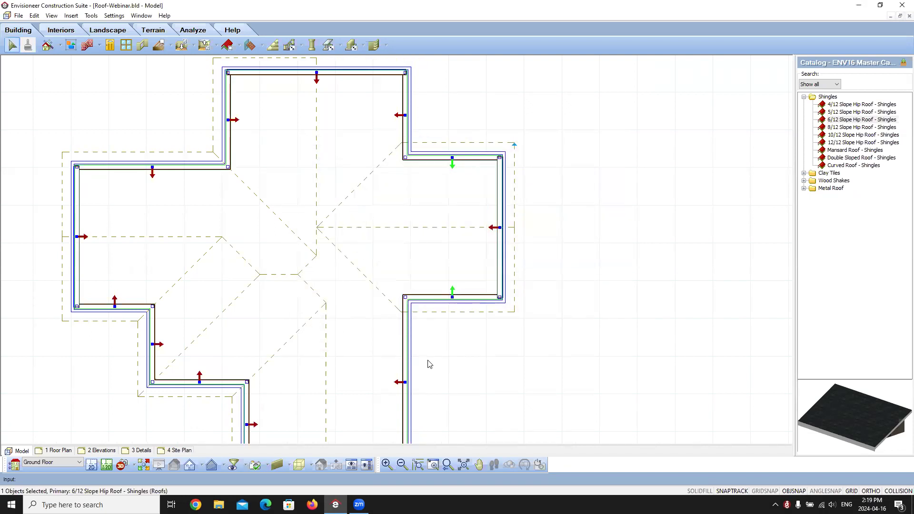
Clear the selection, check the changed roof plan and undo the support height edit
click(577, 208)
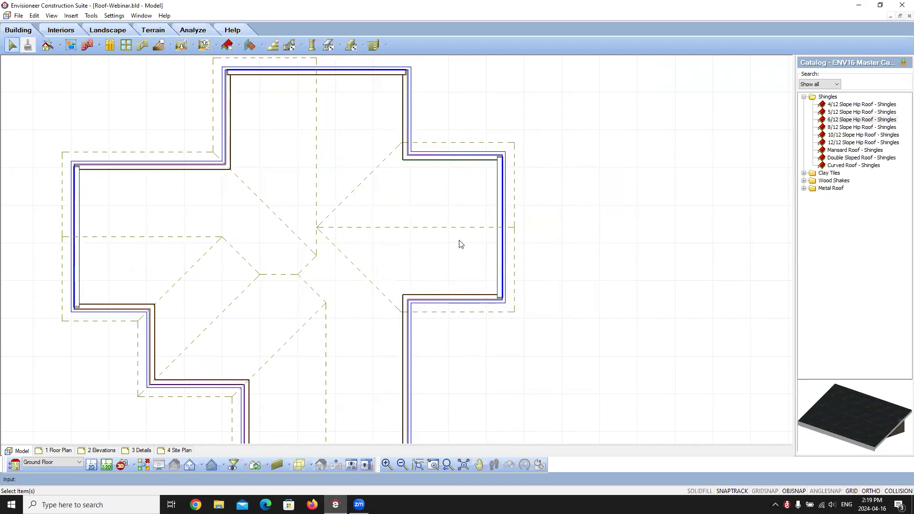
scroll(439, 235, down, 2)
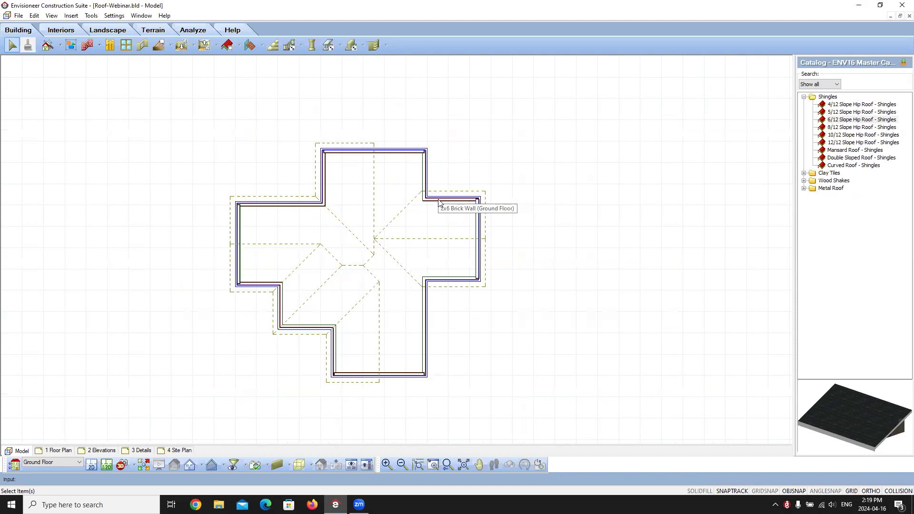
scroll(438, 200, up, 2)
scroll(461, 228, up, 2)
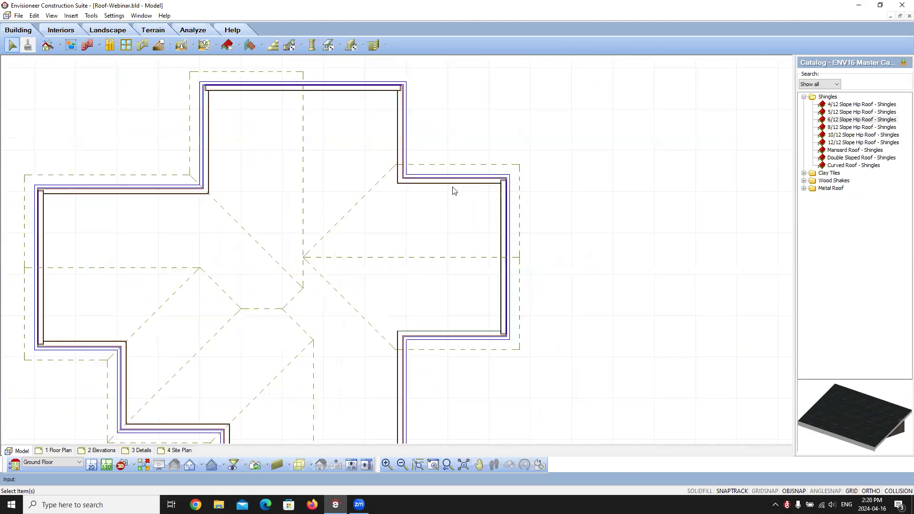
scroll(460, 193, down, 2)
click(34, 15)
click(55, 28)
Set the roof support height of the east wing's two opposite eave edges to 9'-0" and clear the selection
click(464, 171)
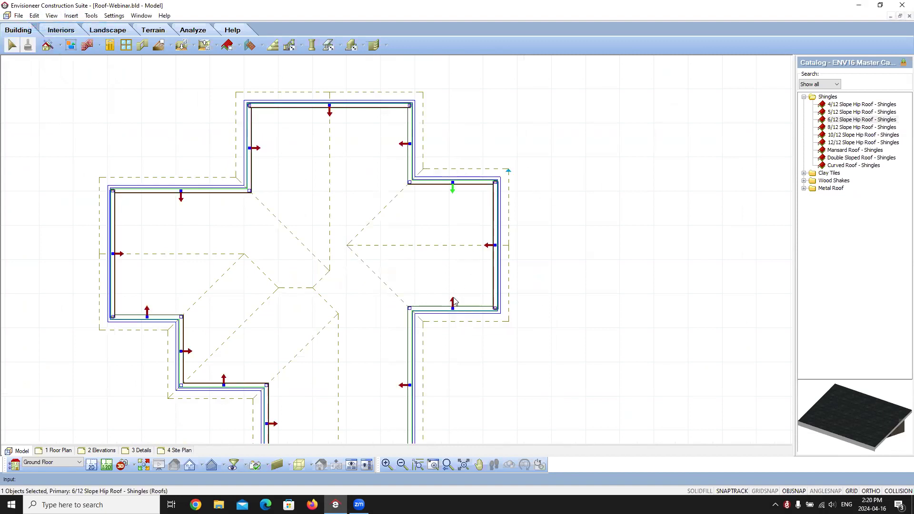
right_click(453, 304)
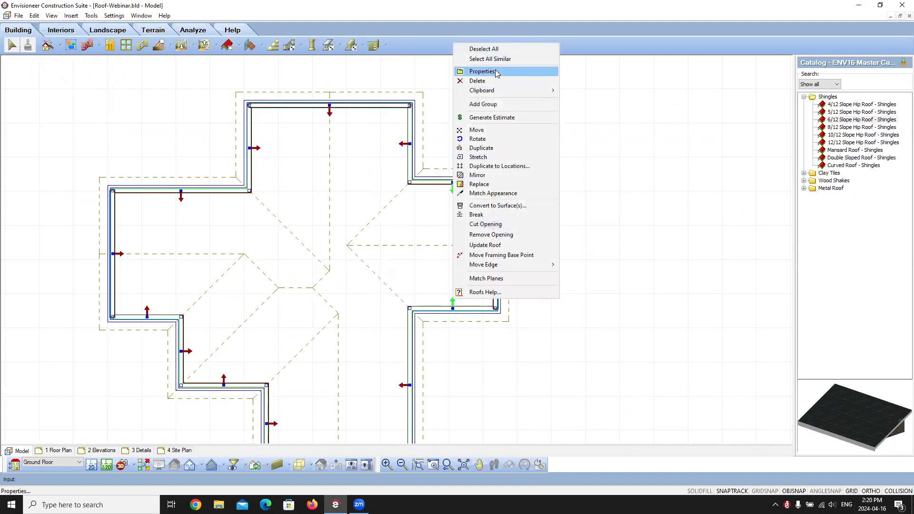
click(496, 72)
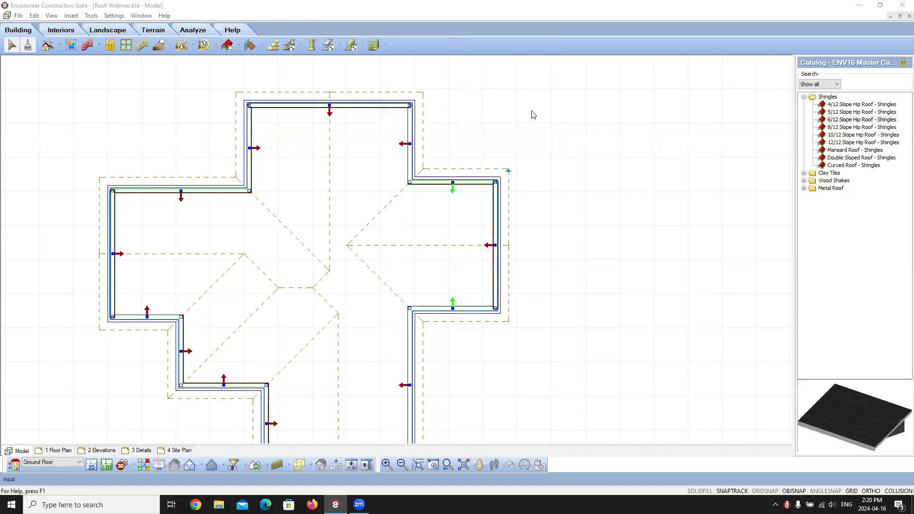
click(329, 172)
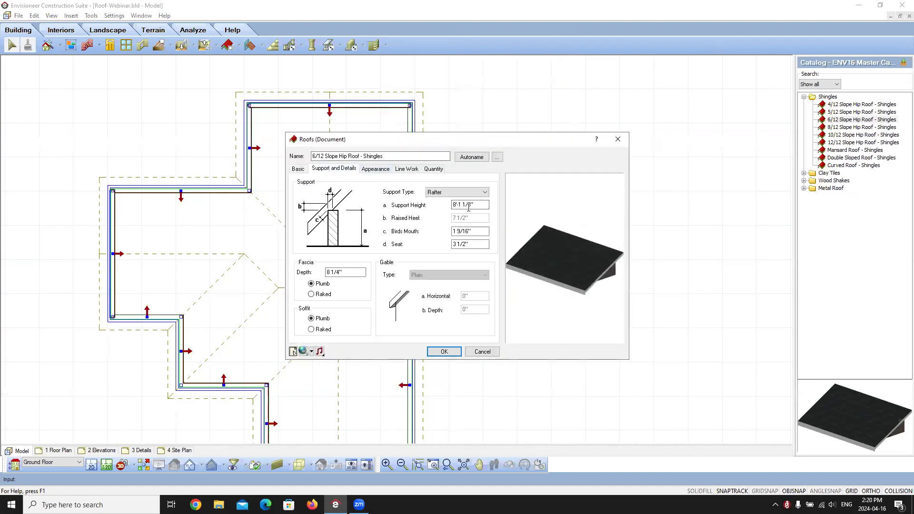
drag(481, 205, 402, 209)
text(9)
key(Tab)
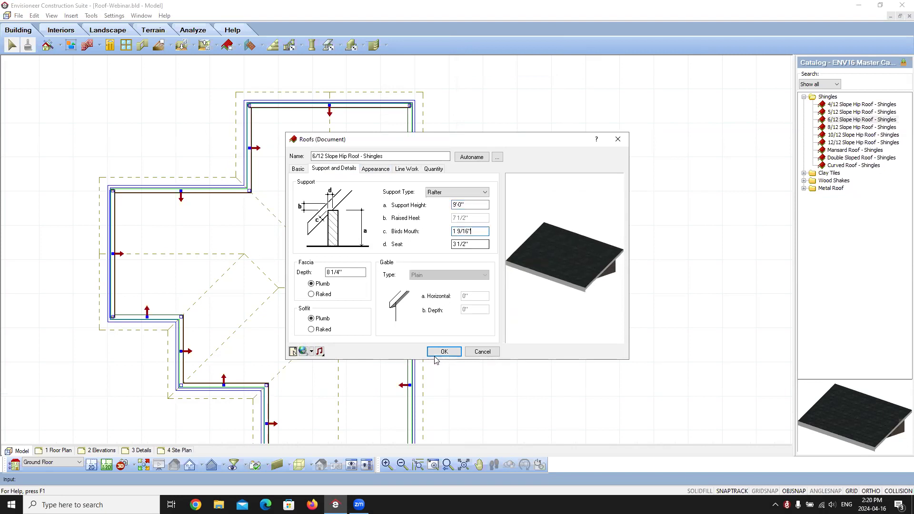
click(443, 352)
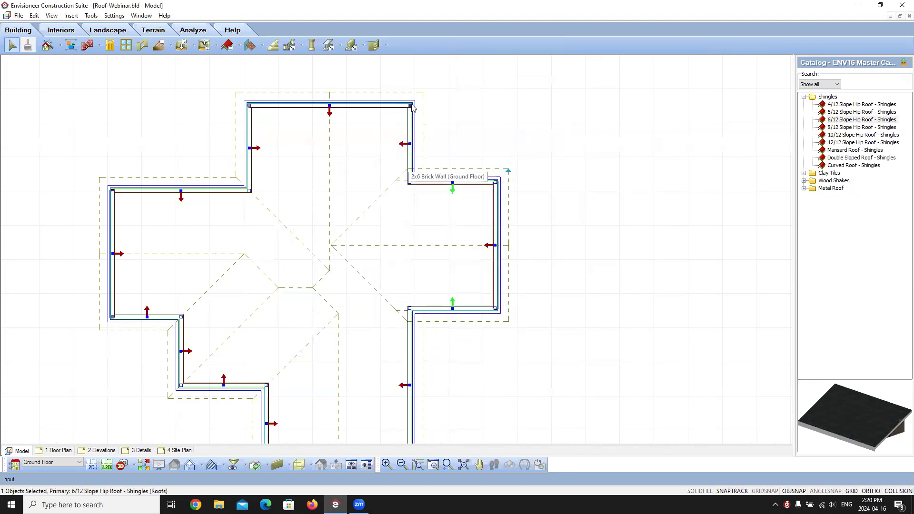
click(577, 143)
Examine the east wing's roof edges in plan, and switch to the 3D perspective with the camera moved around towards that wing
scroll(344, 262, up, 2)
scroll(334, 247, up, 1)
scroll(316, 235, down, 4)
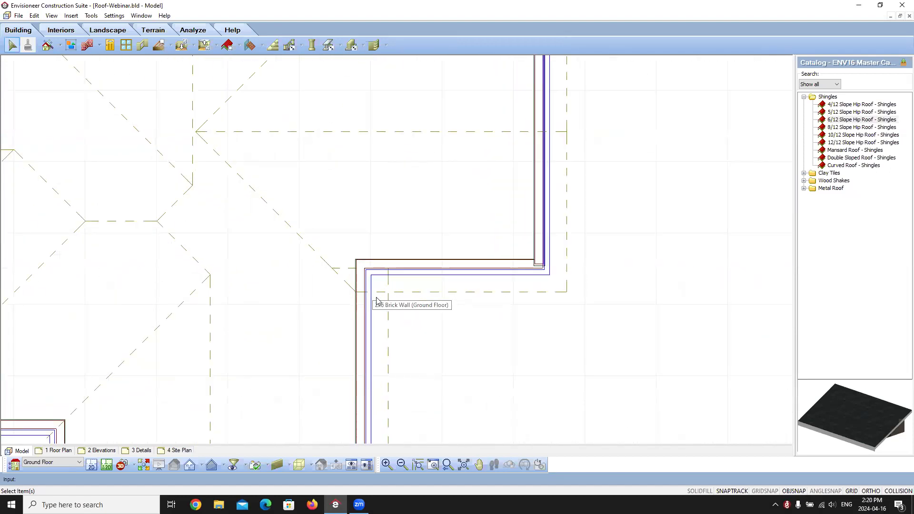
scroll(300, 308, down, 5)
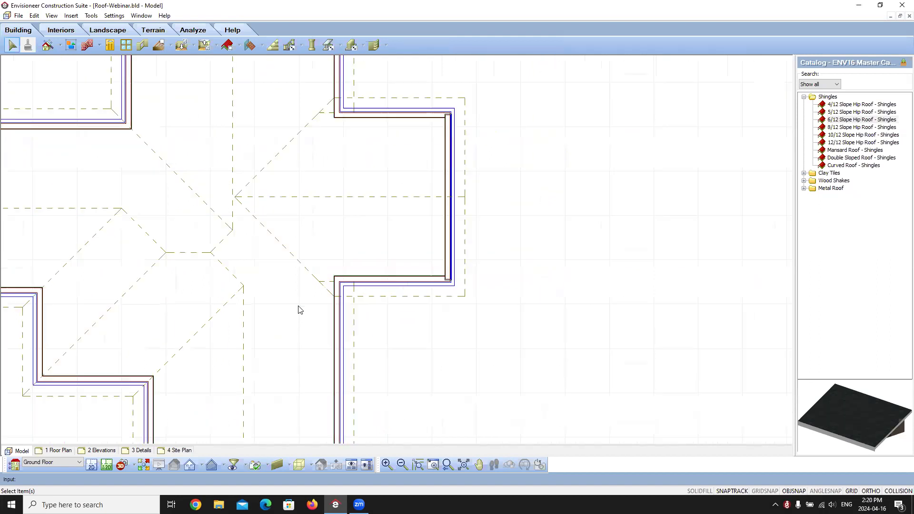
click(121, 464)
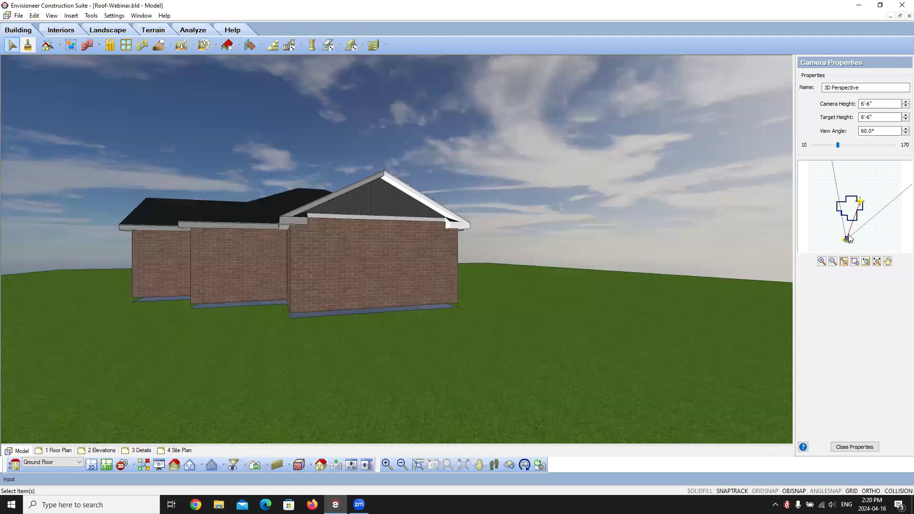
drag(847, 239, 858, 235)
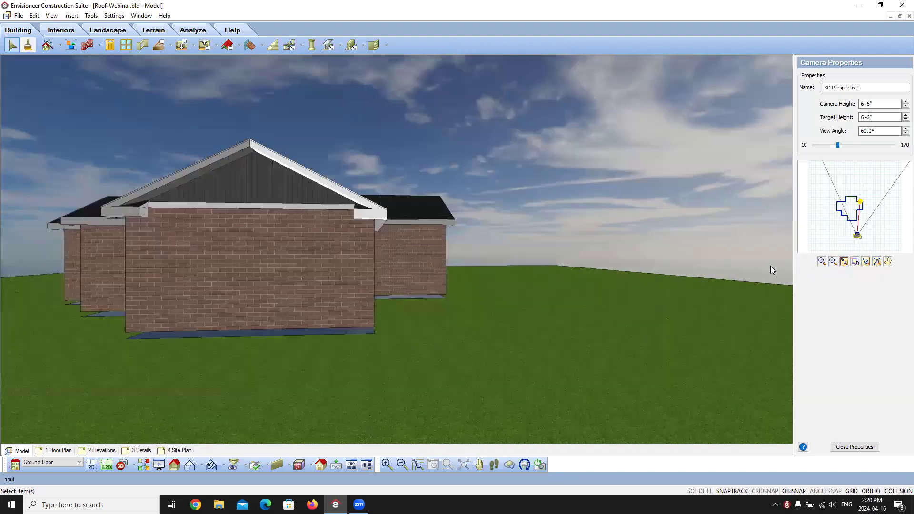
drag(861, 201, 851, 202)
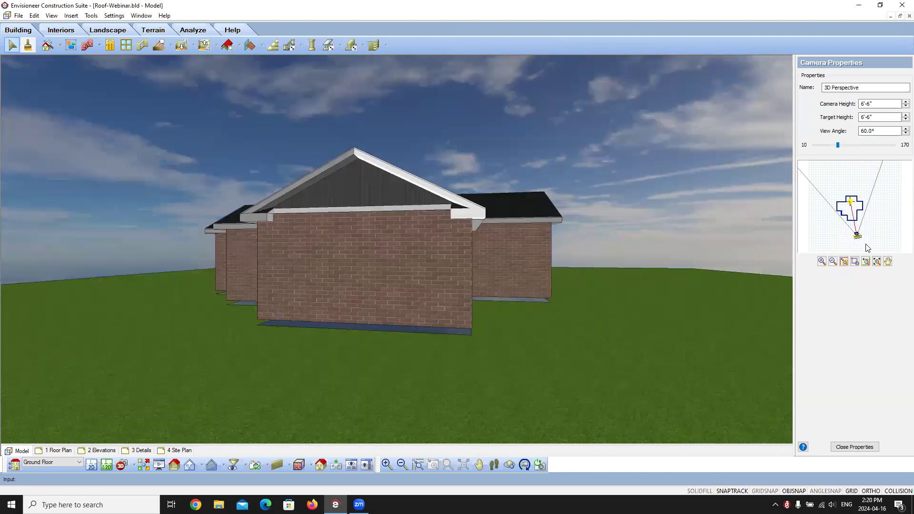
drag(861, 239, 869, 233)
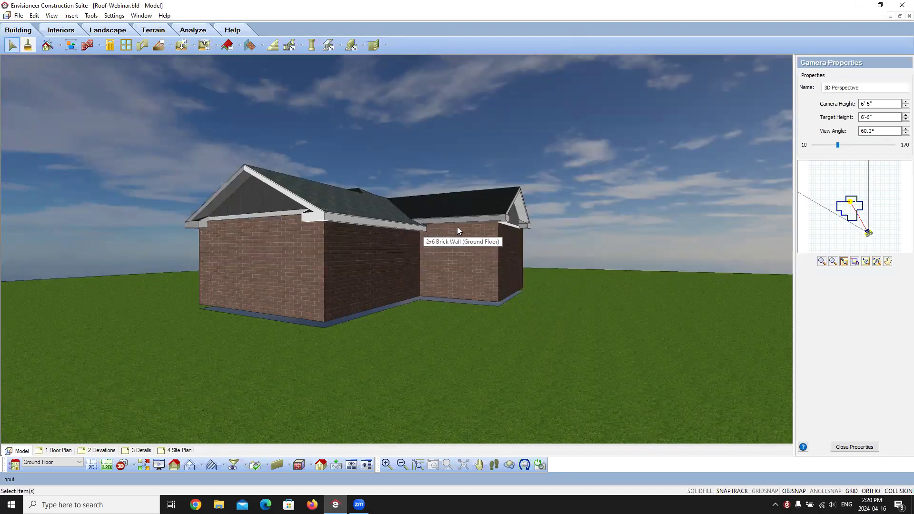
Move and turn the camera until it faces the east wing's gable end at close range
drag(595, 315, 414, 329)
right_click(398, 328)
click(429, 335)
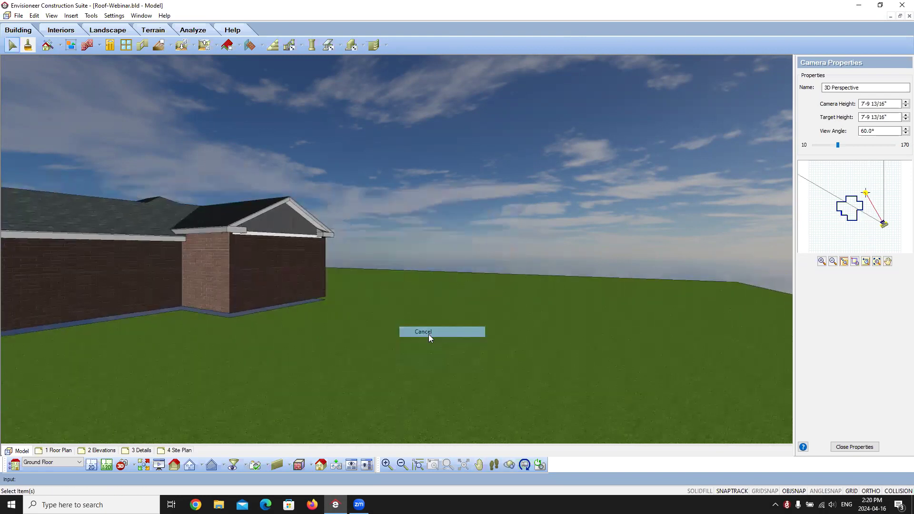
click(496, 466)
drag(431, 383, 581, 225)
right_click(582, 225)
click(596, 230)
Select the brick wall at the east wing's gable end and set its level wall height to 9 feet
click(379, 288)
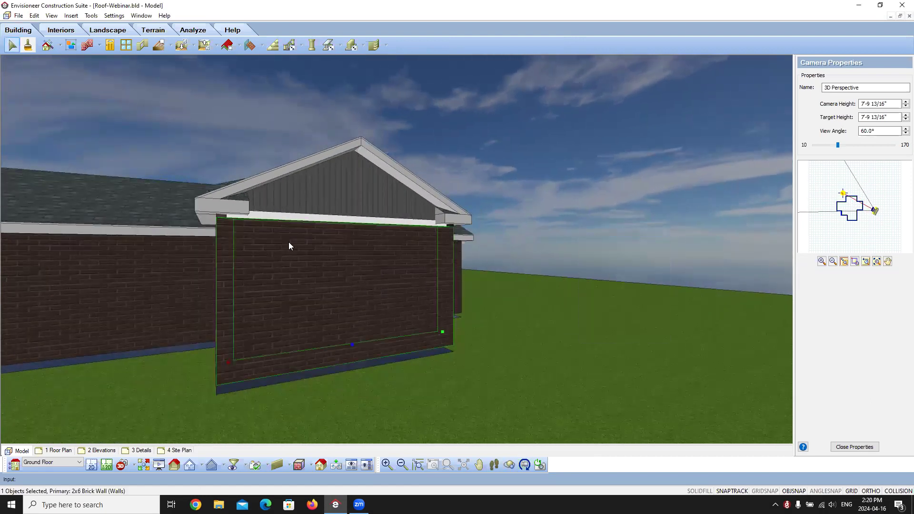
click(479, 465)
drag(308, 359, 384, 349)
right_click(659, 252)
click(672, 257)
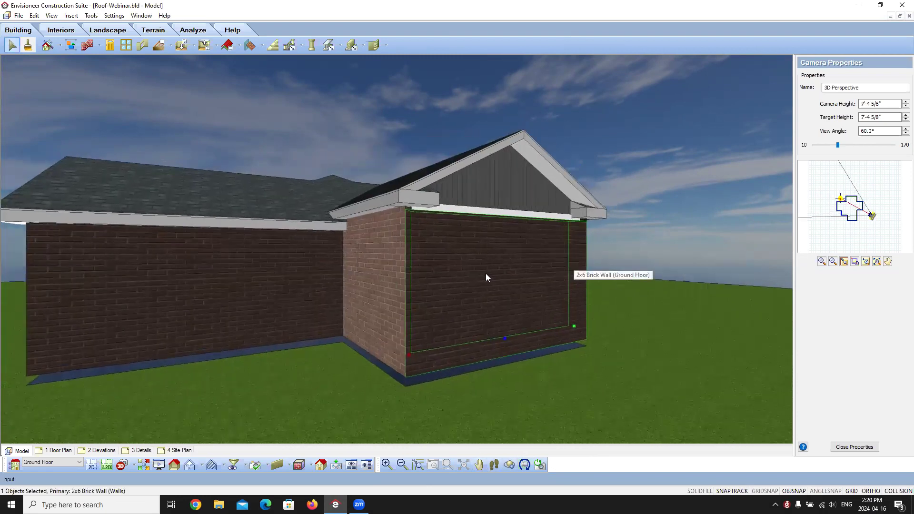
right_click(486, 274)
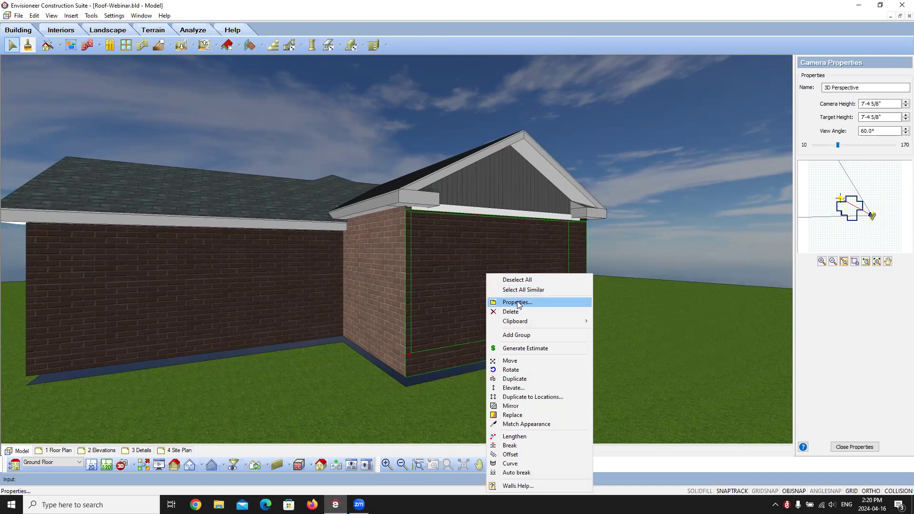
click(519, 303)
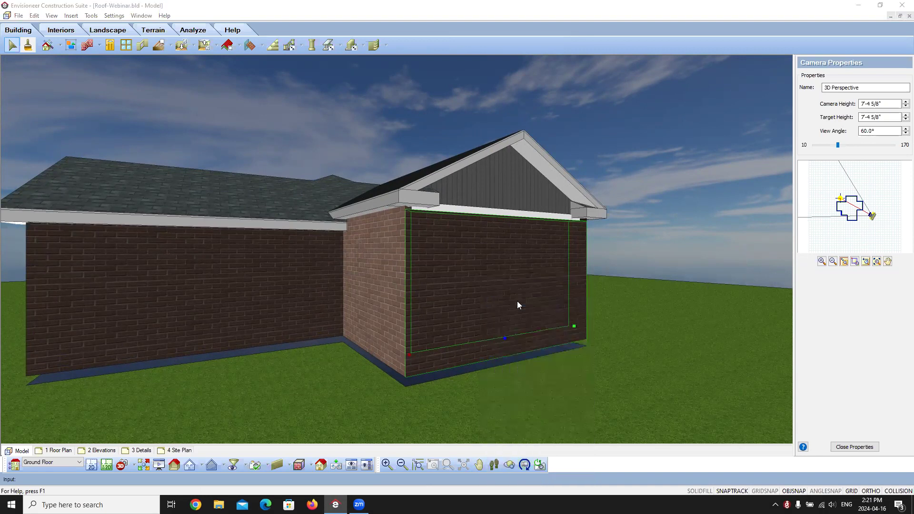
click(335, 170)
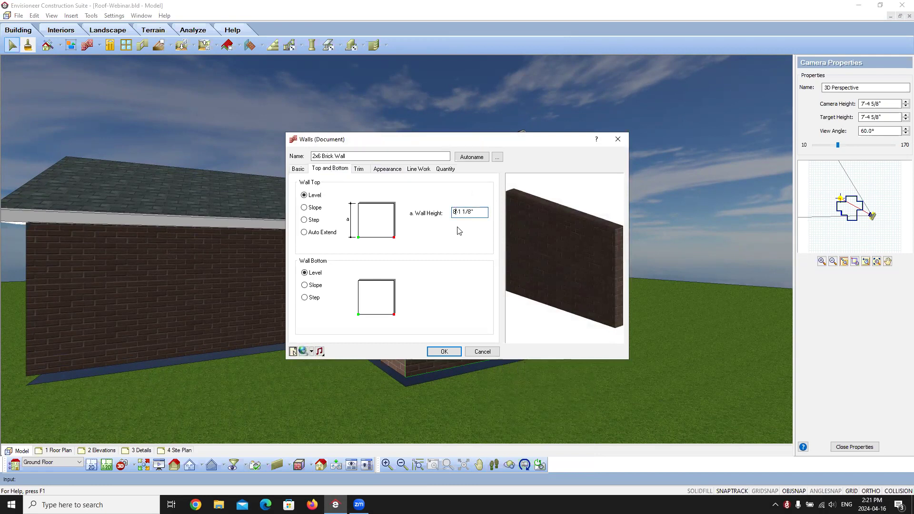
text(9)
click(448, 351)
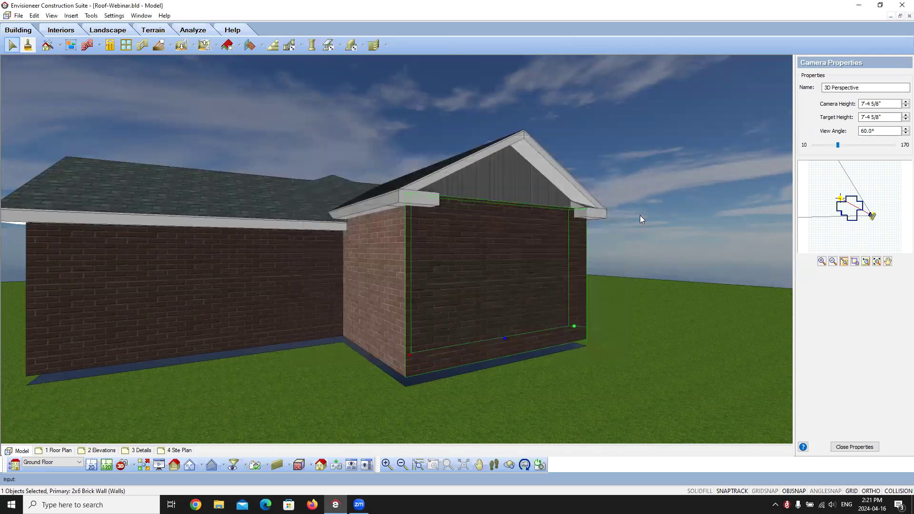
Elevate the cement board gable panel above the east wing's end wall by a distance of 9 feet
right_click(509, 188)
click(547, 248)
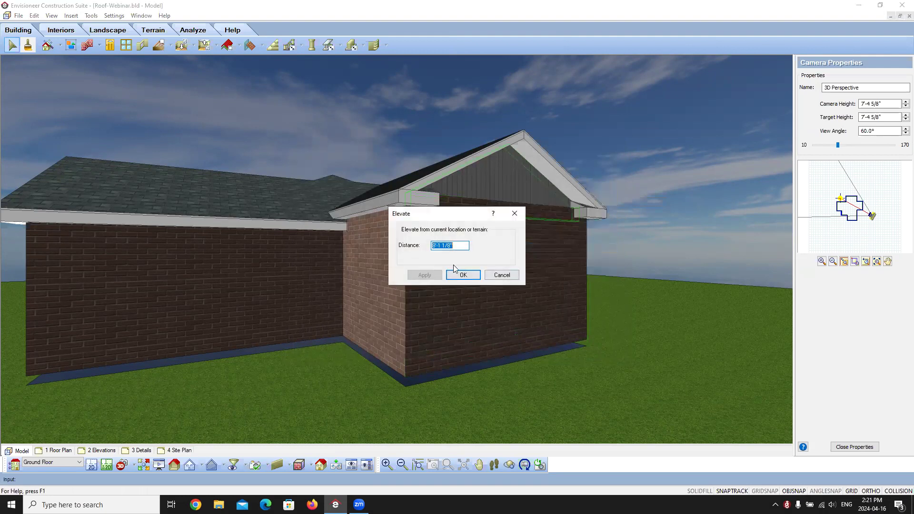
text(9)
click(431, 281)
click(478, 274)
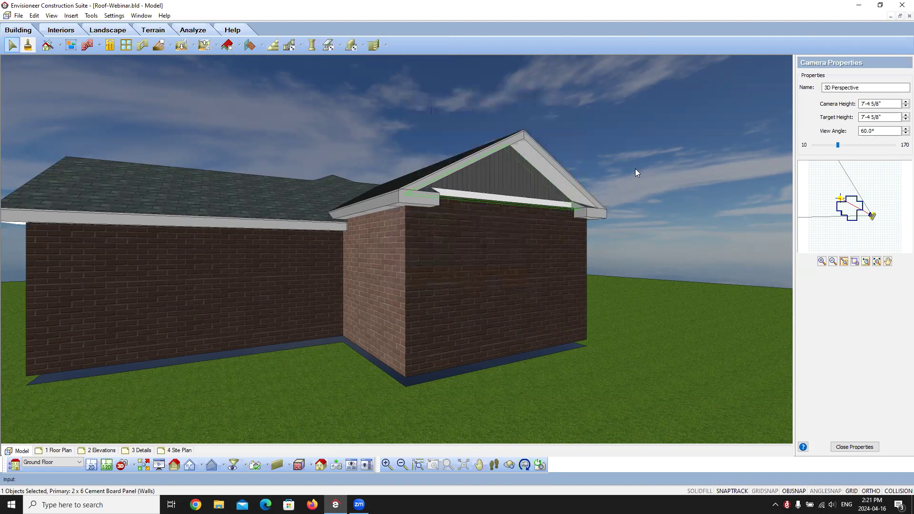
Examine the raised east wing roof, end wall and gable panel in perspective from different distances and angles
click(494, 465)
drag(598, 247, 465, 339)
click(479, 465)
drag(292, 322, 472, 317)
click(494, 465)
mouse_move(409, 366)
mouse_down()
mouse_move(398, 178)
mouse_move(501, 147)
mouse_move(433, 204)
mouse_move(512, 247)
mouse_move(486, 279)
mouse_move(414, 291)
mouse_up()
right_click(440, 135)
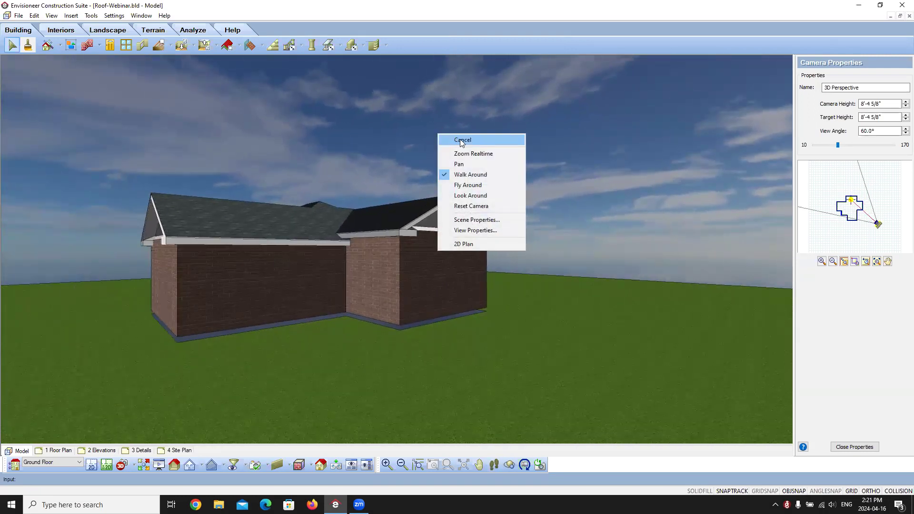
click(460, 140)
Switch to the 2D plan and start a dormer roof with the 6/12 Slope Hip Roof - Shingles as its roof type
click(91, 465)
scroll(418, 264, down, 2)
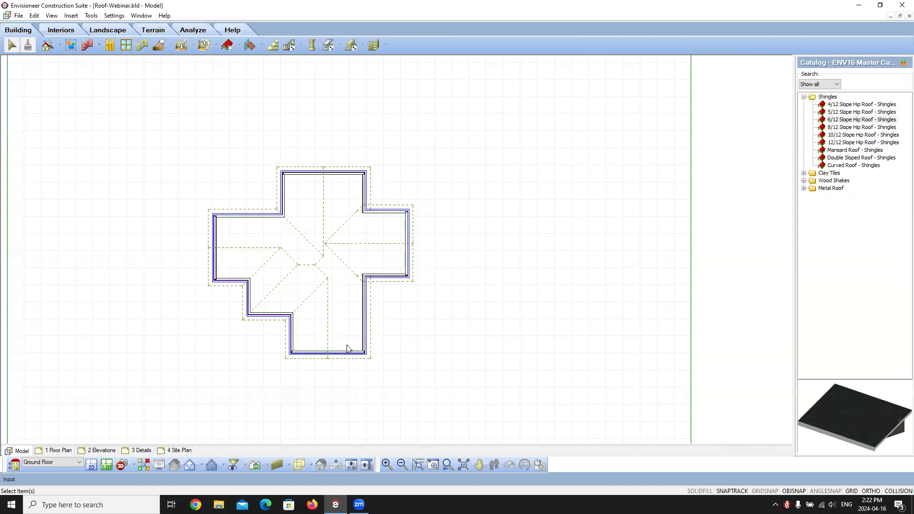
scroll(349, 343, up, 4)
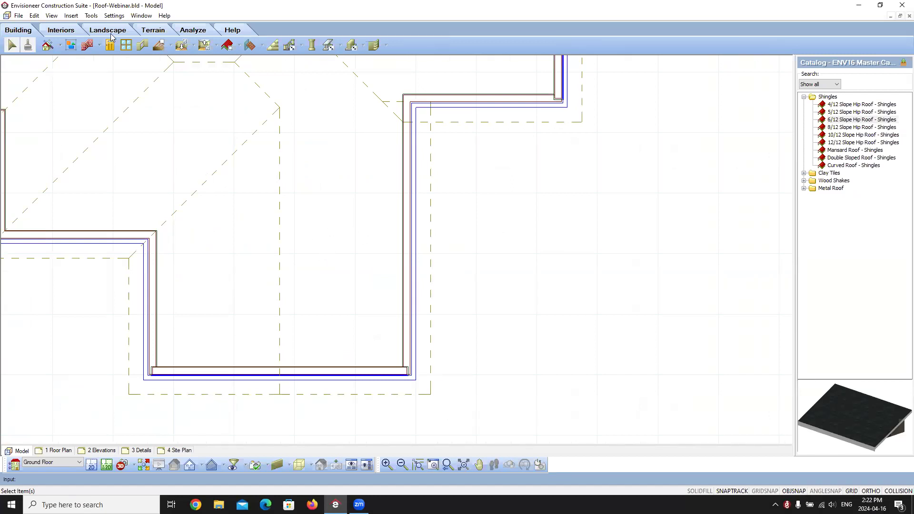
click(240, 47)
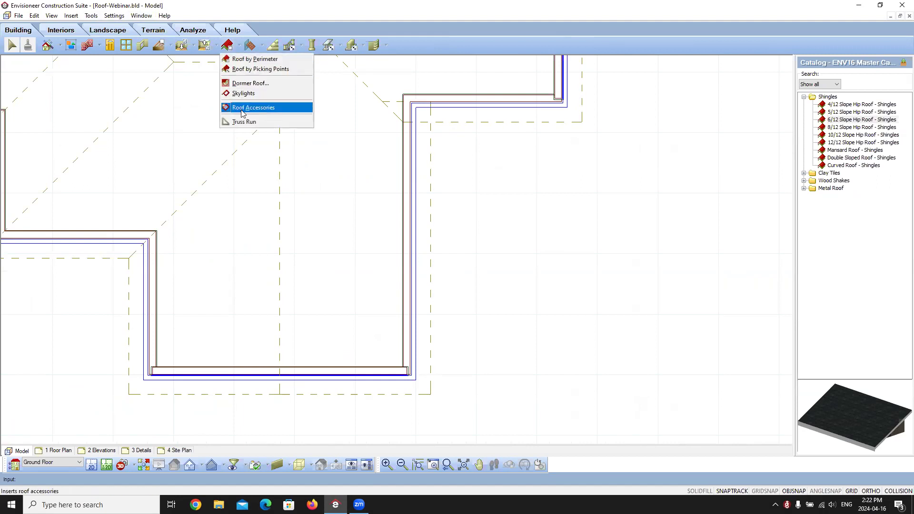
click(261, 84)
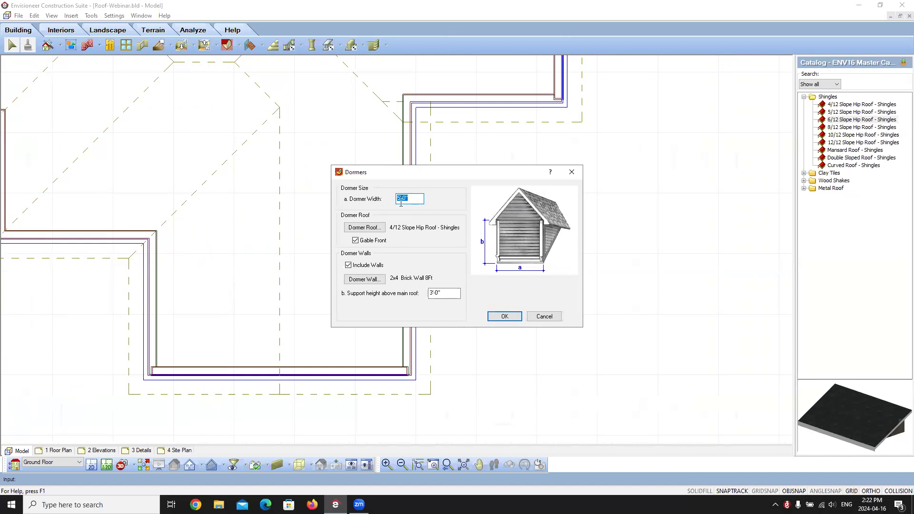
click(372, 231)
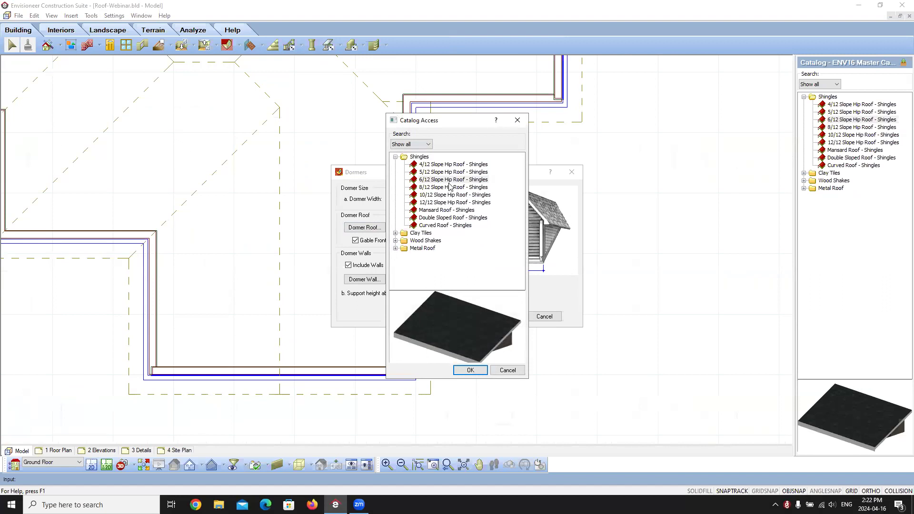
click(452, 180)
click(462, 370)
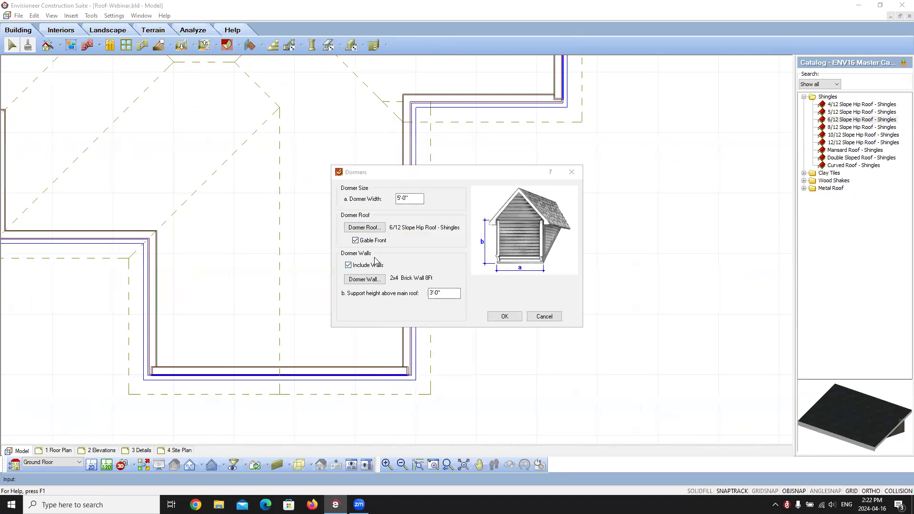
Use the 2 x 6 Cement Board Panel for the dormer's walls and accept the dormer settings
click(374, 280)
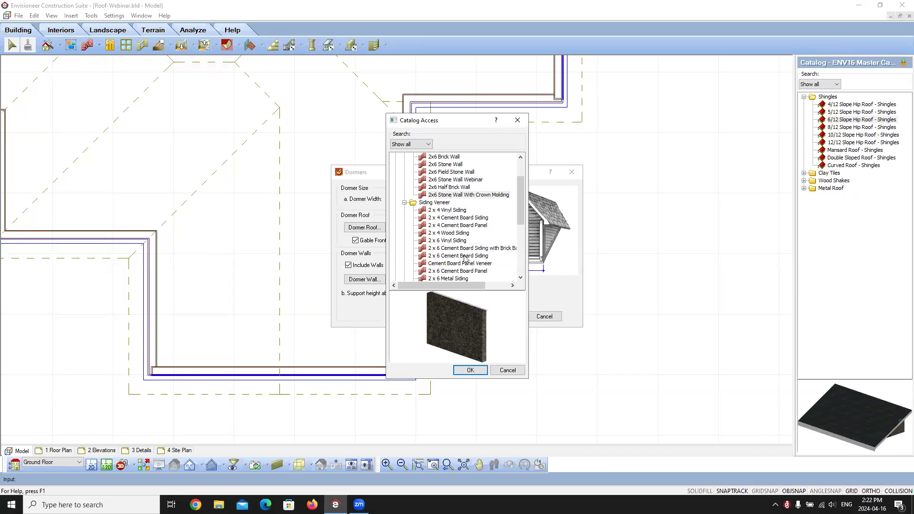
click(470, 271)
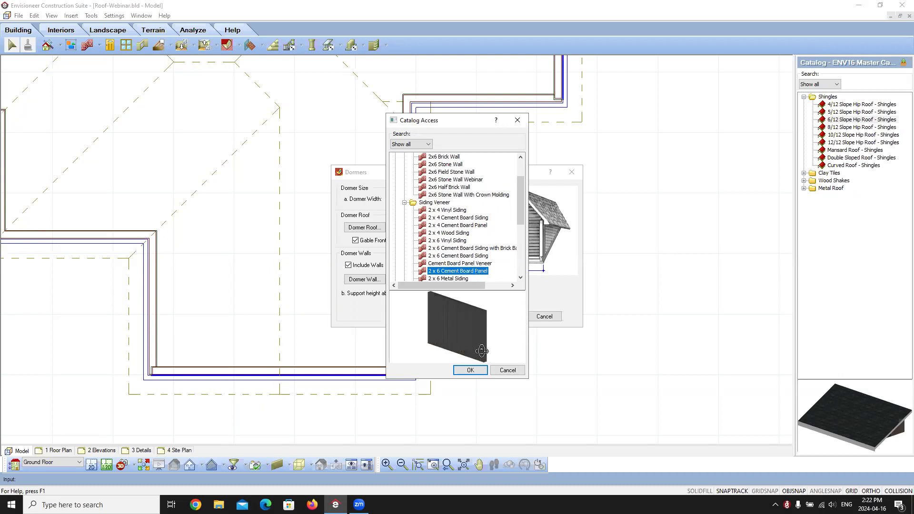
click(471, 371)
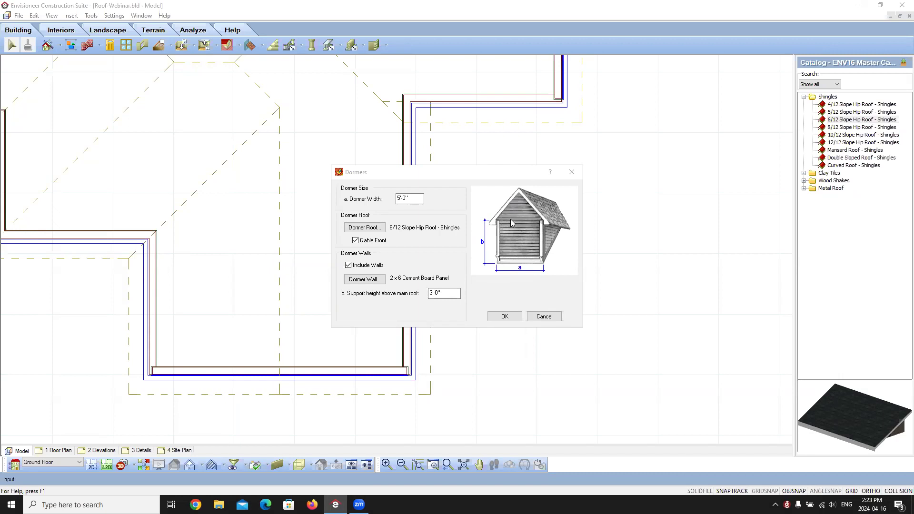
click(506, 317)
Place the dormer on the east side of the south wing at the exterior wall and finish the command
scroll(408, 262, down, 3)
scroll(410, 267, up, 4)
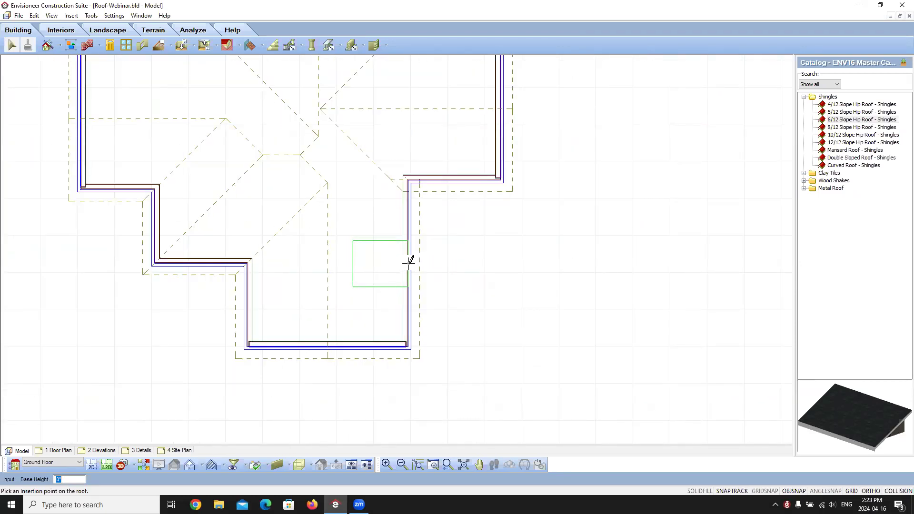
click(408, 265)
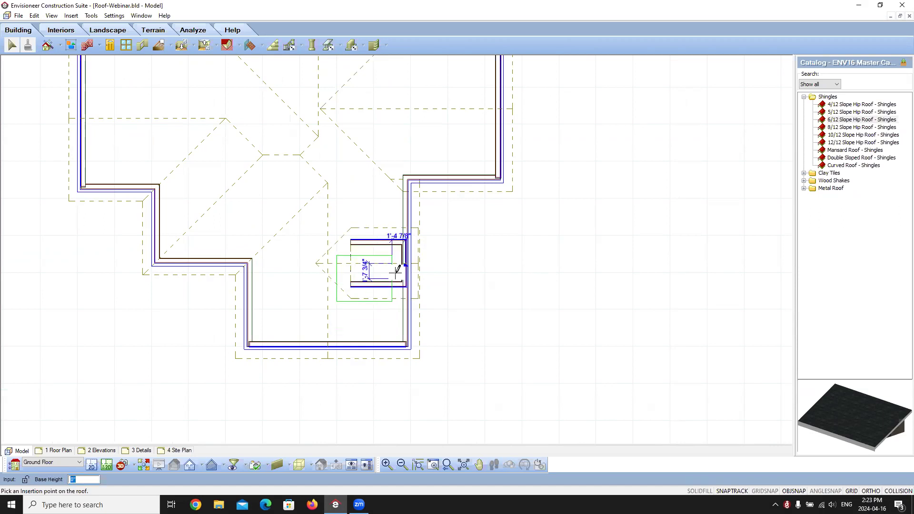
right_click(478, 292)
click(495, 298)
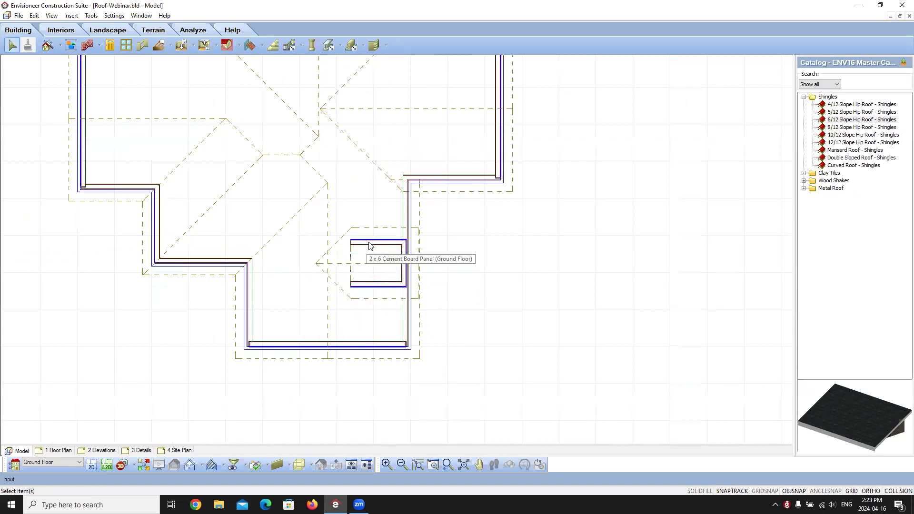
Shift the dormer's front wall slightly outward until it lines up with the south wing's east wall
scroll(357, 255, up, 4)
scroll(323, 259, down, 4)
scroll(319, 279, down, 2)
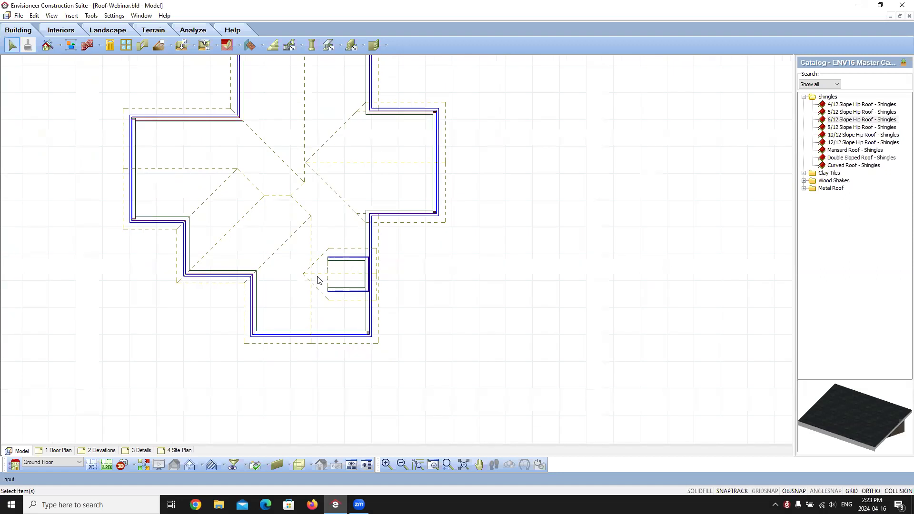
scroll(320, 277, up, 3)
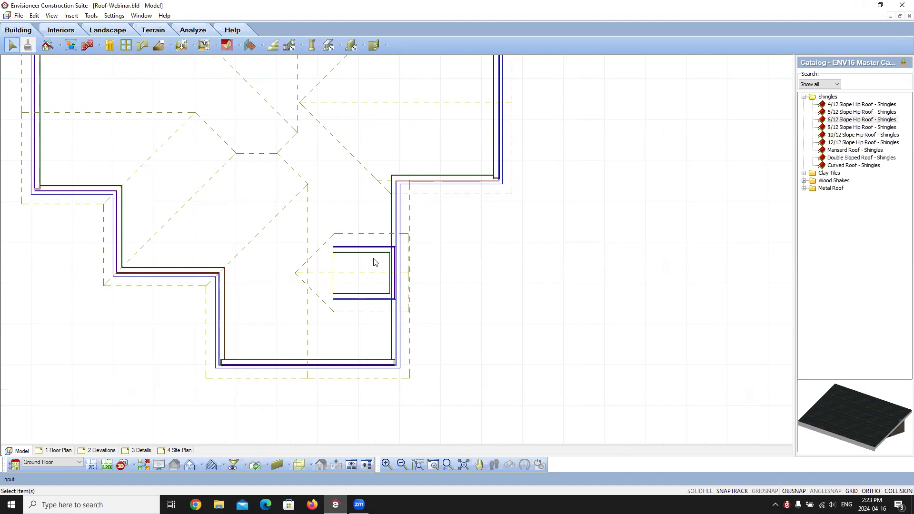
scroll(404, 273, up, 4)
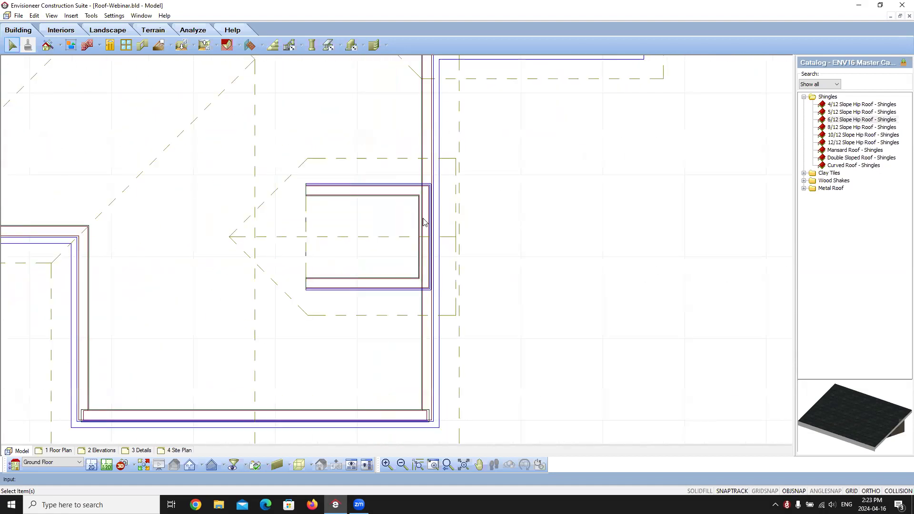
scroll(458, 210, up, 5)
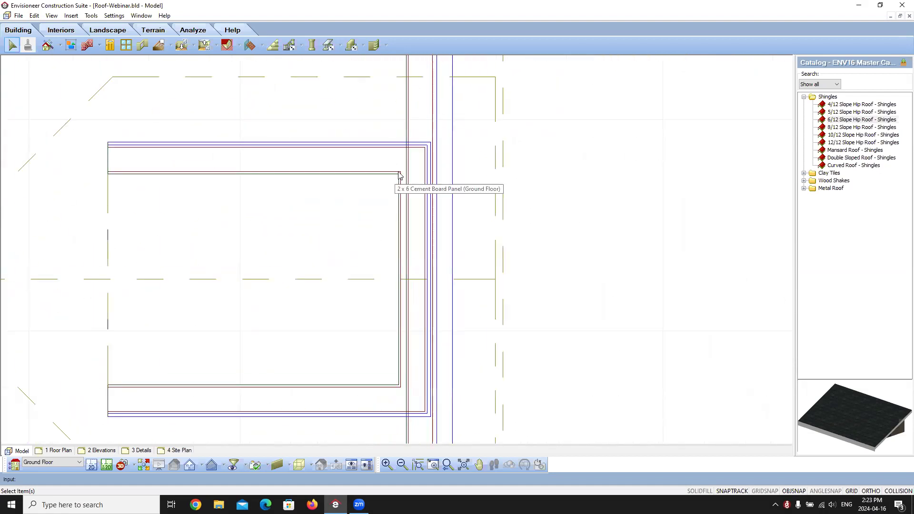
click(402, 198)
drag(412, 279, 412, 332)
scroll(422, 253, down, 8)
scroll(508, 249, up, 3)
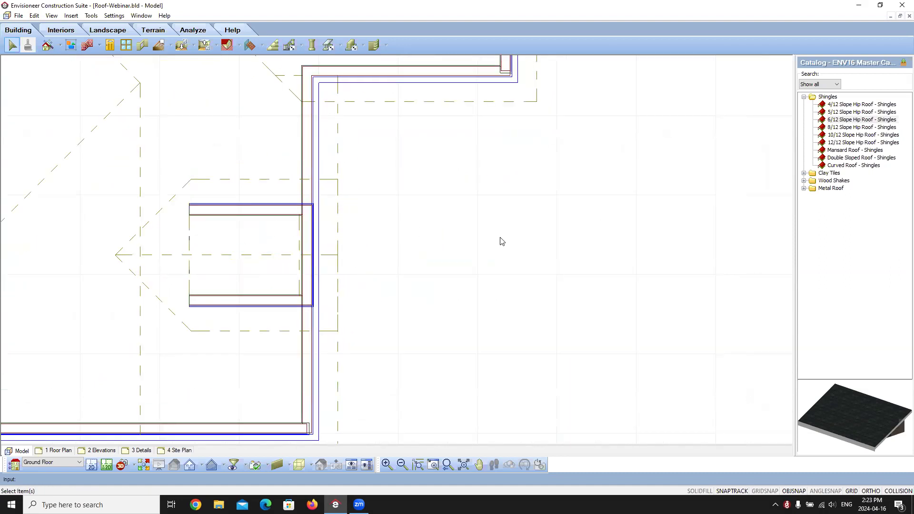
Select the dormer roof and set its support height to 10'-6"
scroll(500, 241, down, 1)
scroll(275, 227, up, 4)
scroll(295, 196, down, 4)
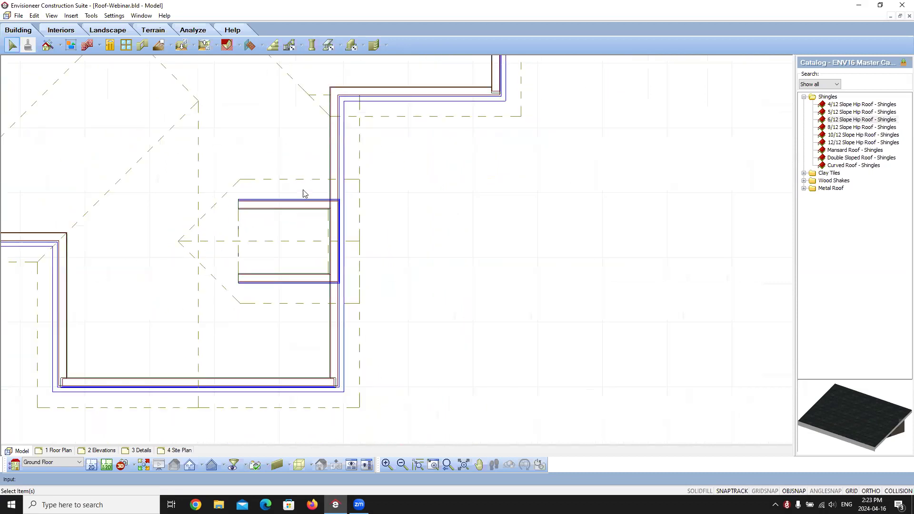
click(287, 273)
right_click(289, 232)
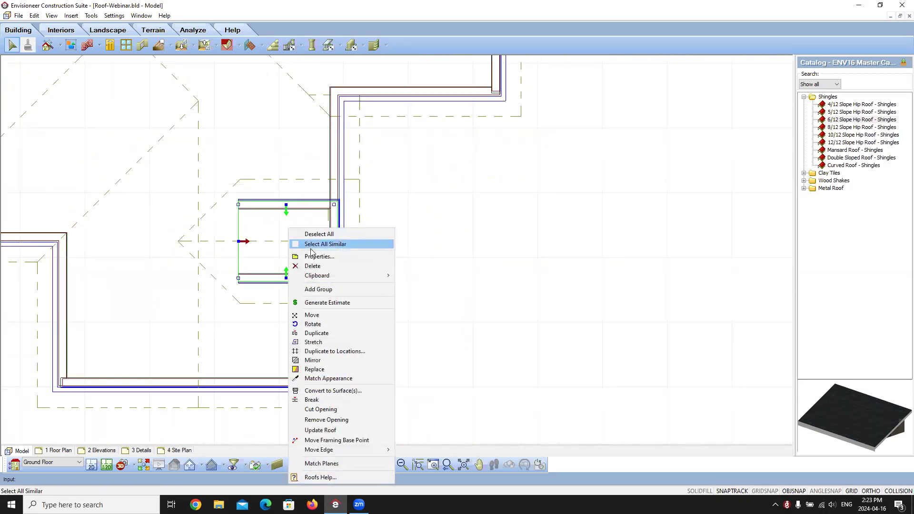
click(319, 255)
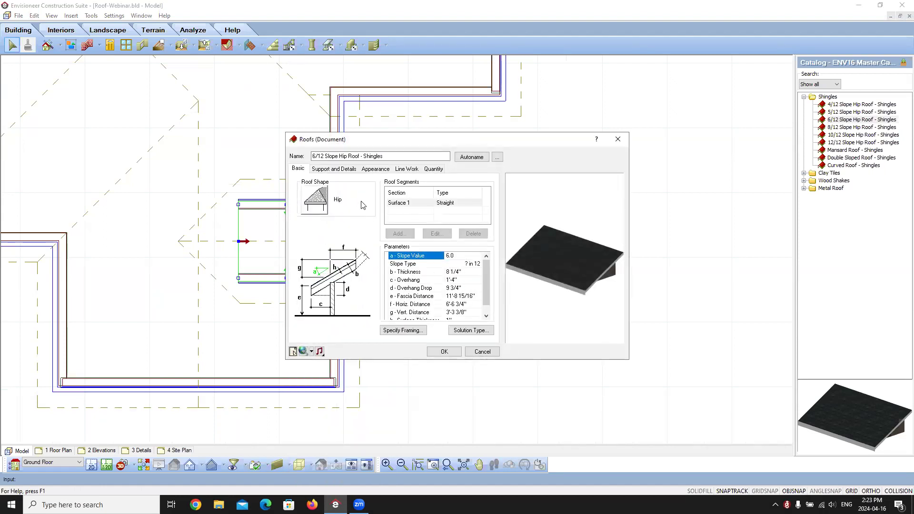
click(335, 168)
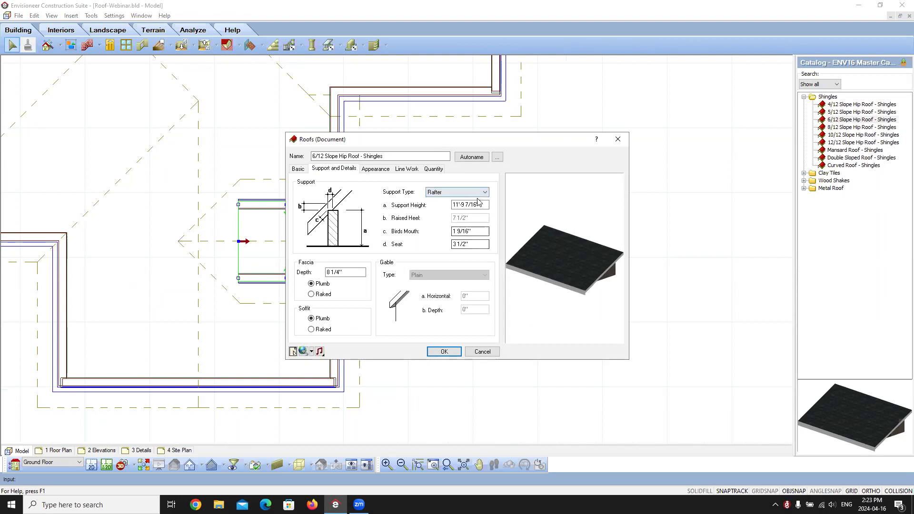
drag(483, 207, 415, 220)
text(10)
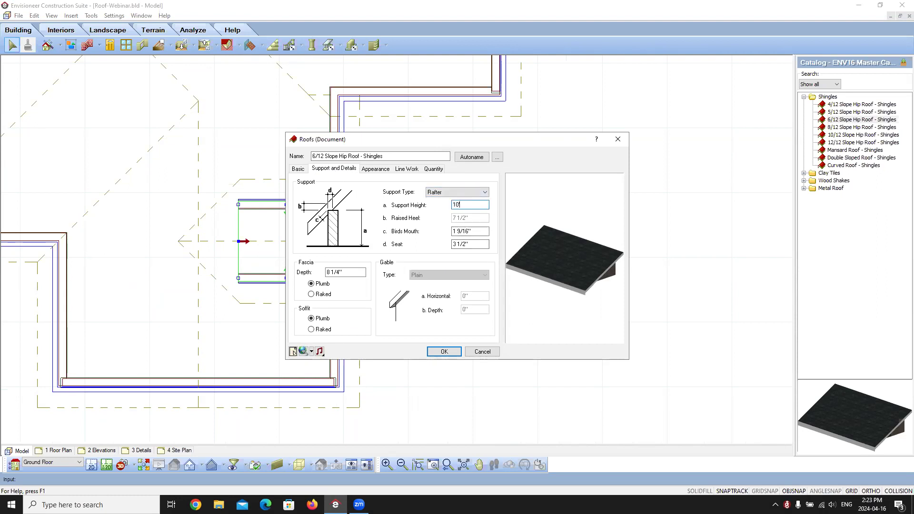
text('6)
click(444, 351)
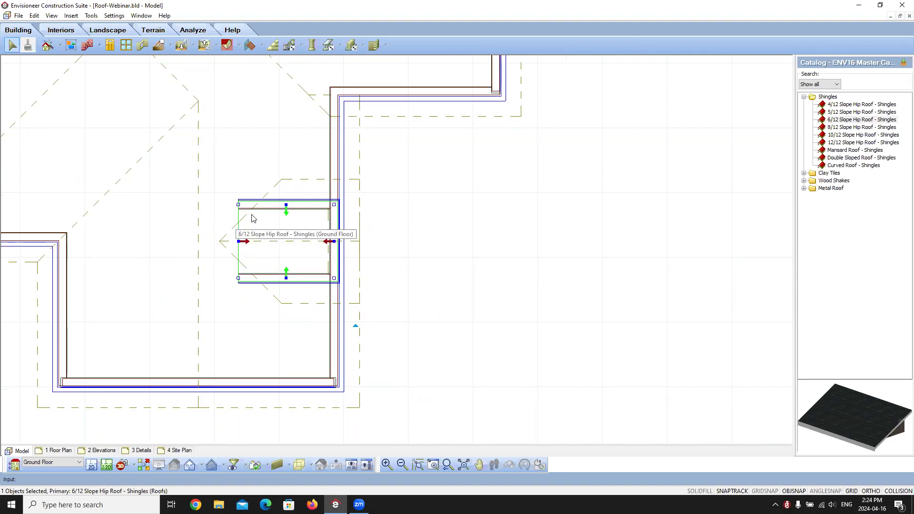
Set the dormer roof's support height to 11 feet
right_click(261, 221)
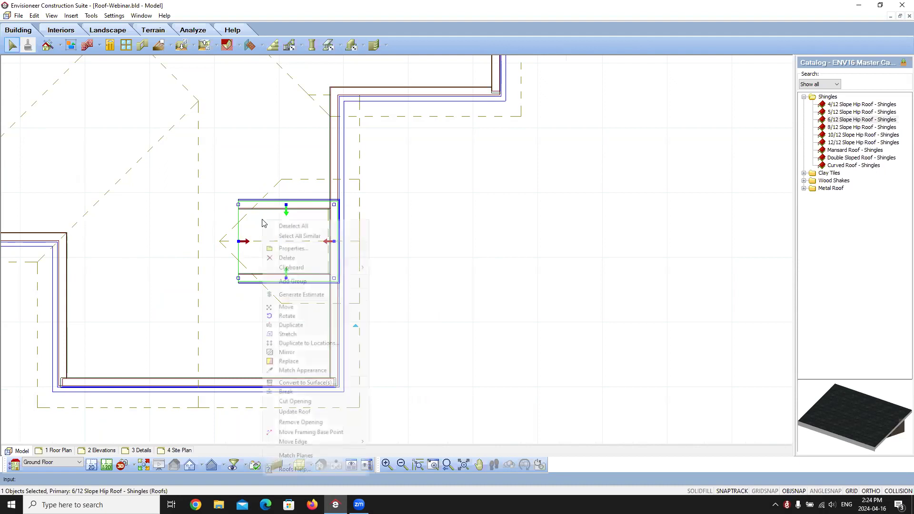
click(293, 250)
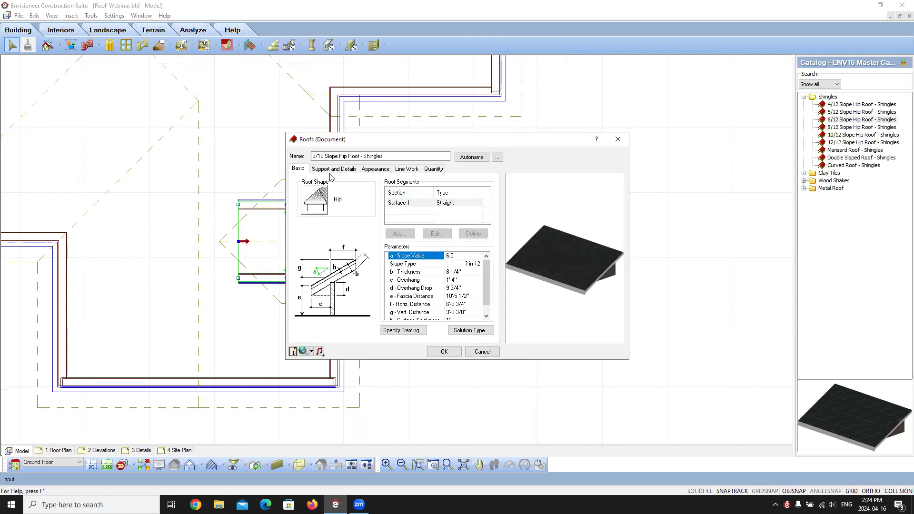
click(333, 169)
text(11)
click(444, 351)
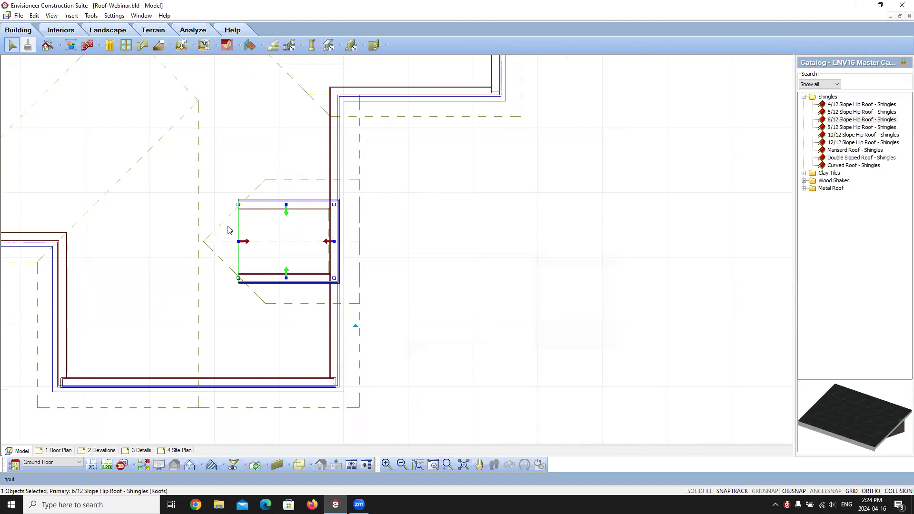
Inspect the dormer and its junction with the south wing's roof, outside and inside, in the 3D perspective view
scroll(227, 224, up, 1)
click(490, 218)
click(122, 466)
click(143, 439)
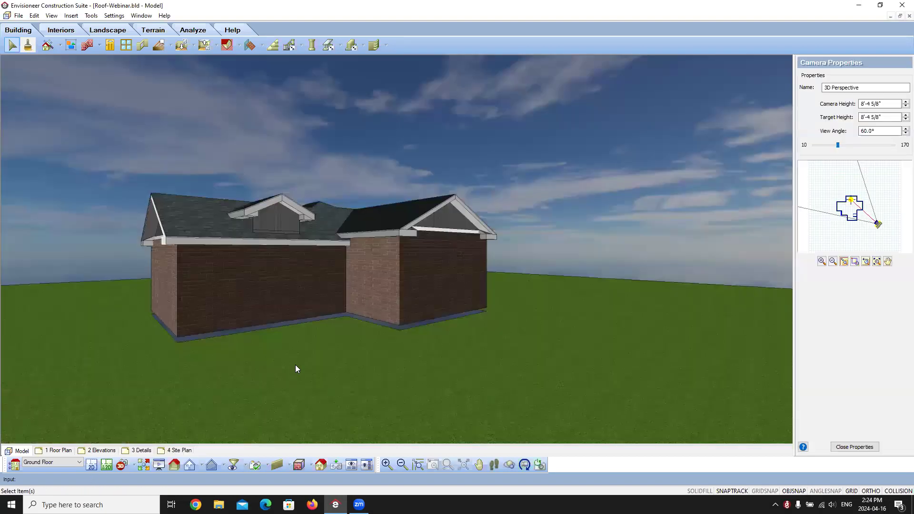
drag(244, 309, 474, 427)
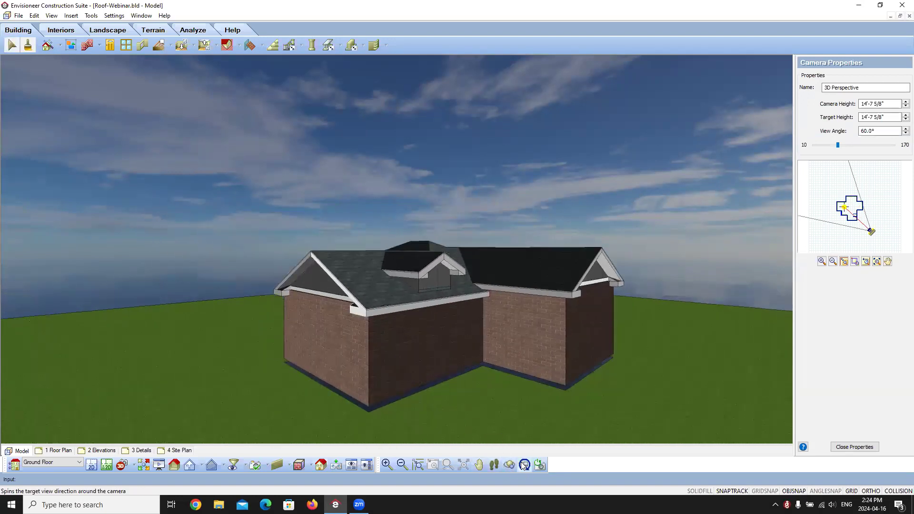
click(494, 465)
drag(392, 373, 347, 286)
right_click(343, 282)
click(368, 289)
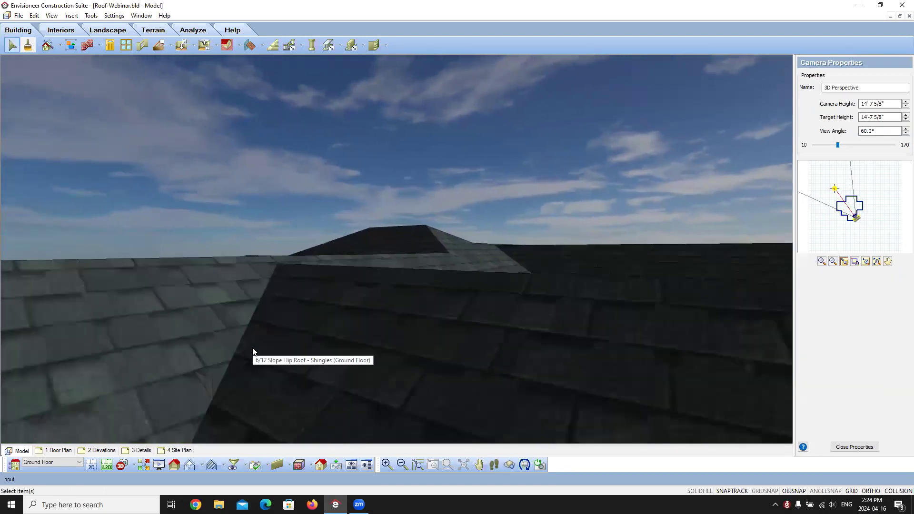
click(494, 465)
drag(382, 415, 323, 321)
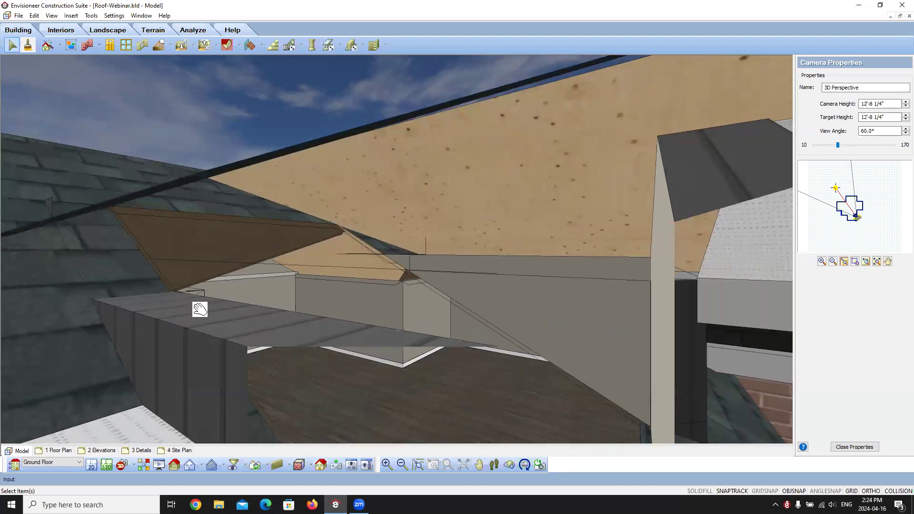
drag(125, 337, 196, 342)
right_click(270, 277)
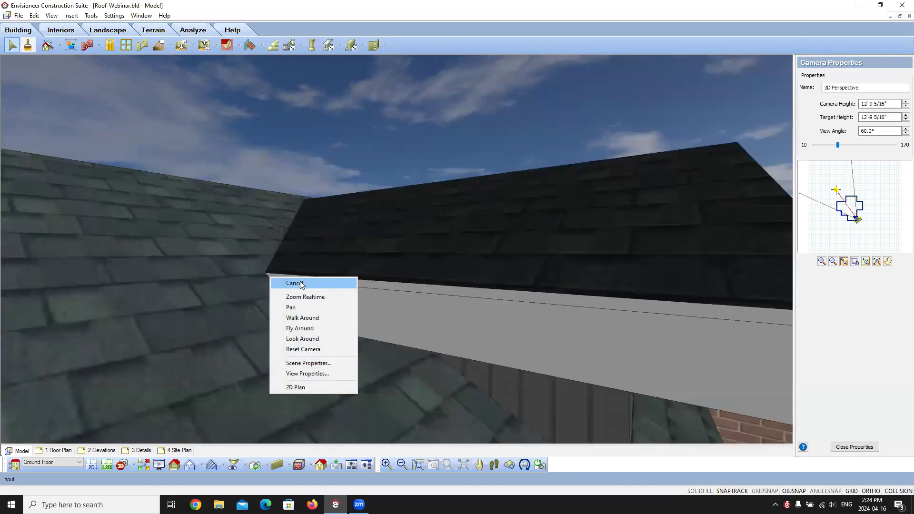
click(301, 283)
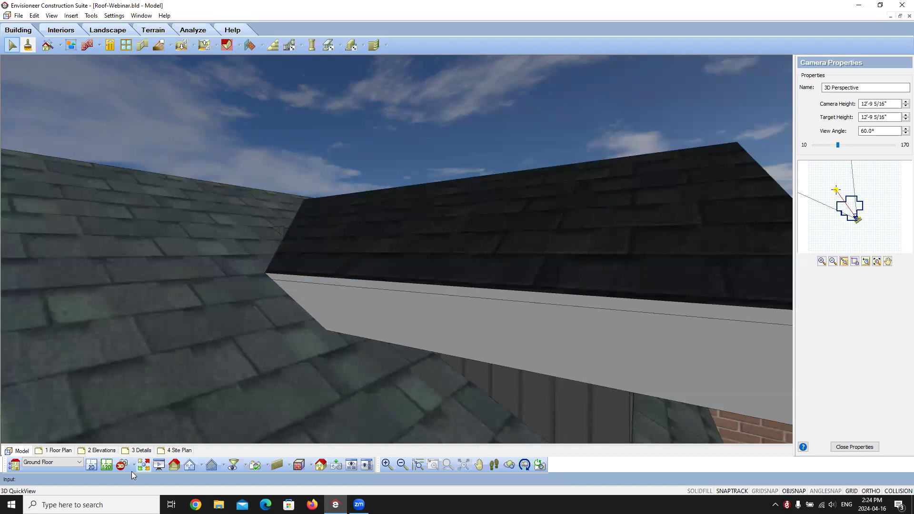
click(91, 465)
scroll(232, 212, up, 4)
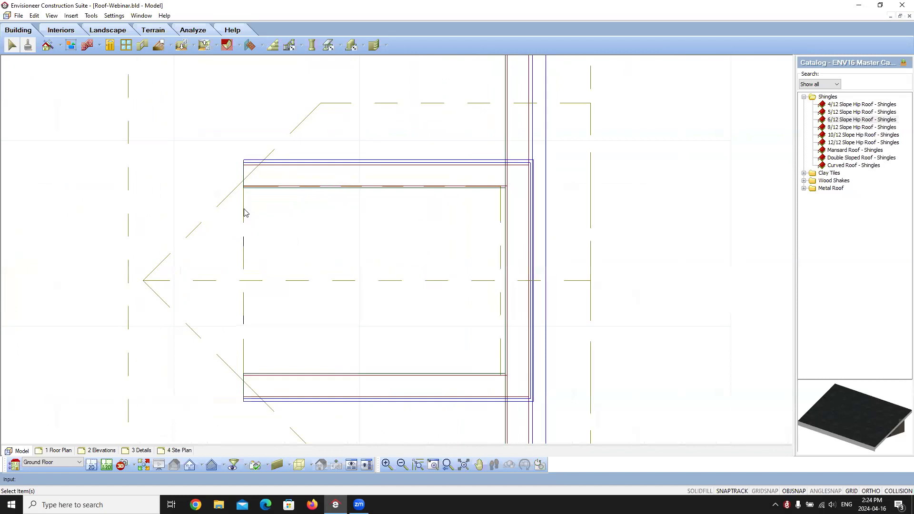
click(244, 242)
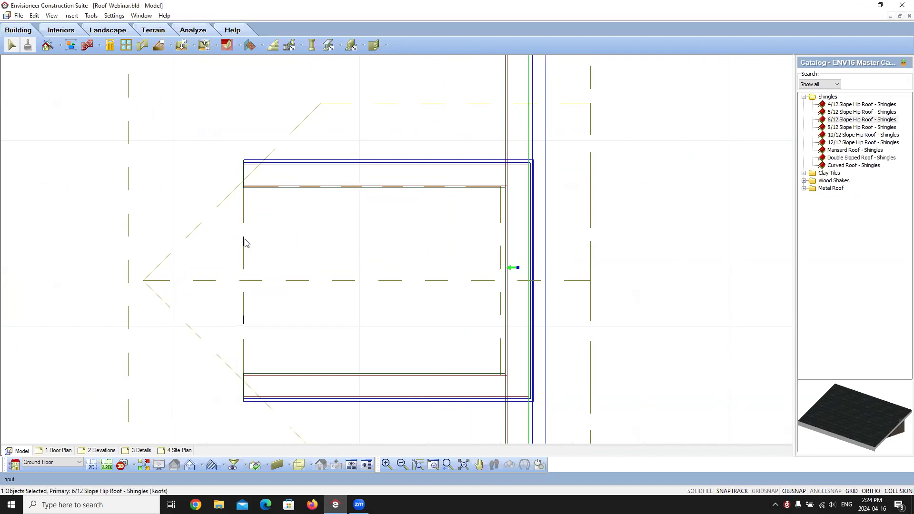
click(247, 243)
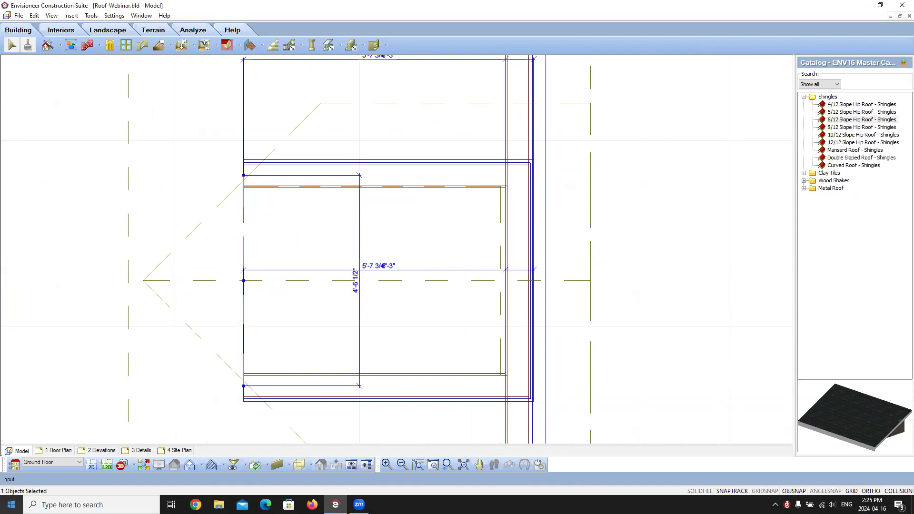
mouse_move(242, 281)
mouse_down()
mouse_move(287, 265)
mouse_move(251, 271)
mouse_move(244, 282)
mouse_up()
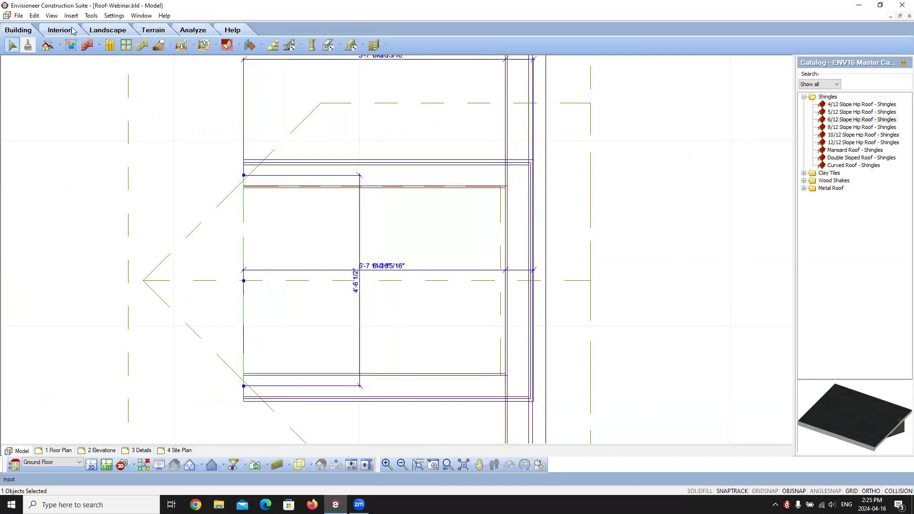
click(34, 15)
click(43, 27)
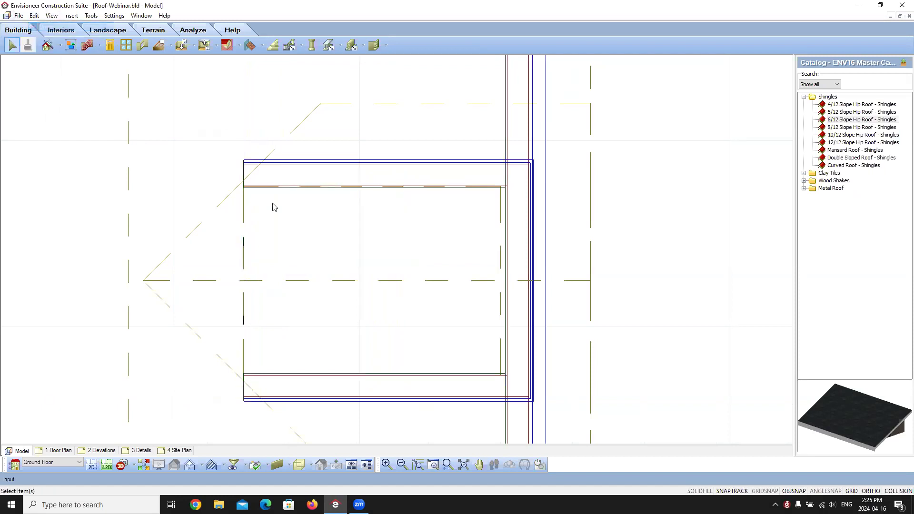
Move the back edge of the dormer's walls 9 inches east, toward the dormer's front wall
click(244, 238)
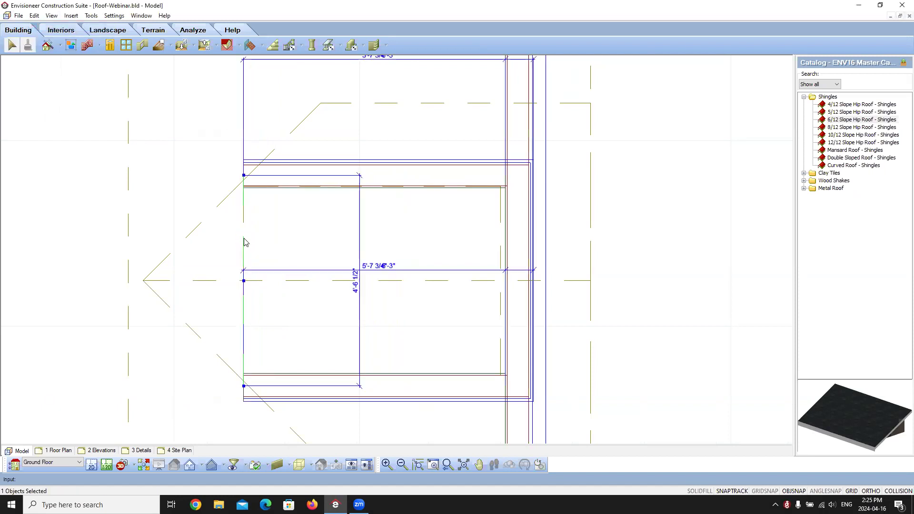
right_click(244, 239)
click(268, 300)
click(244, 281)
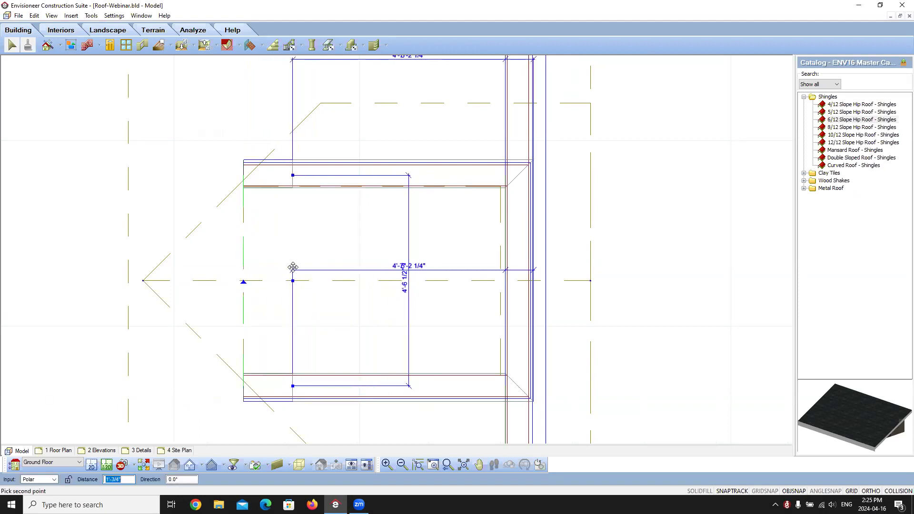
text(9)
key(Return)
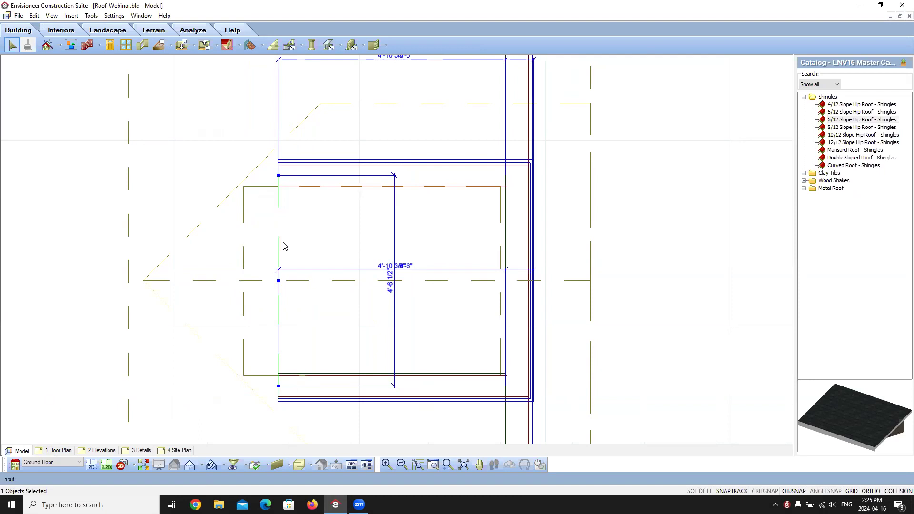
Update the main 6/12 hip roof so its opening matches the shortened dormer walls
click(243, 213)
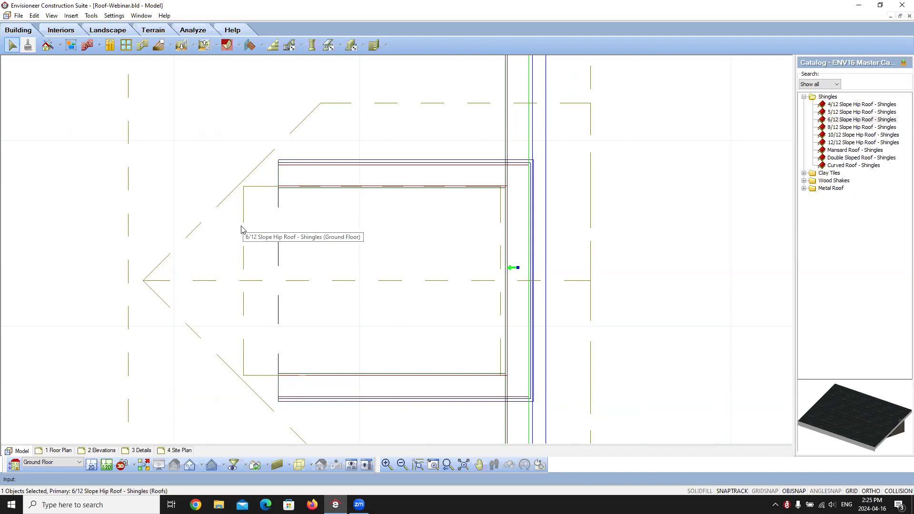
scroll(294, 230, down, 4)
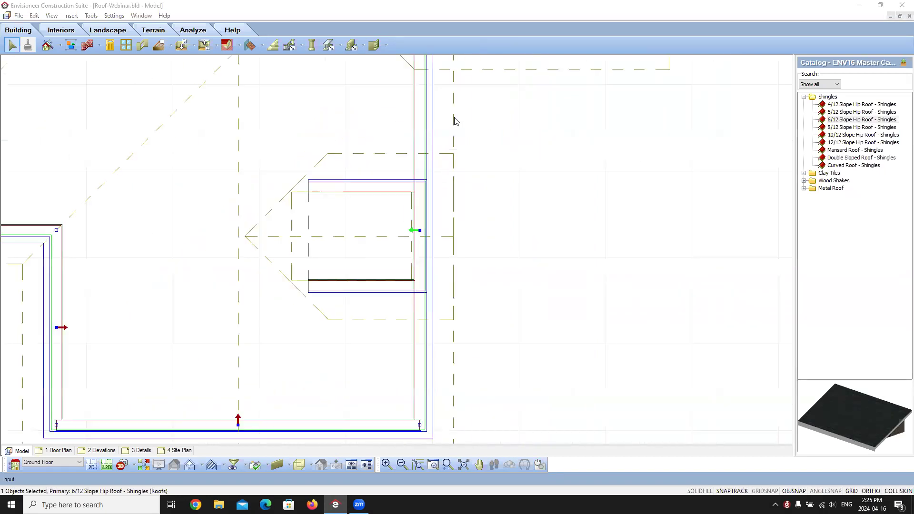
right_click(454, 121)
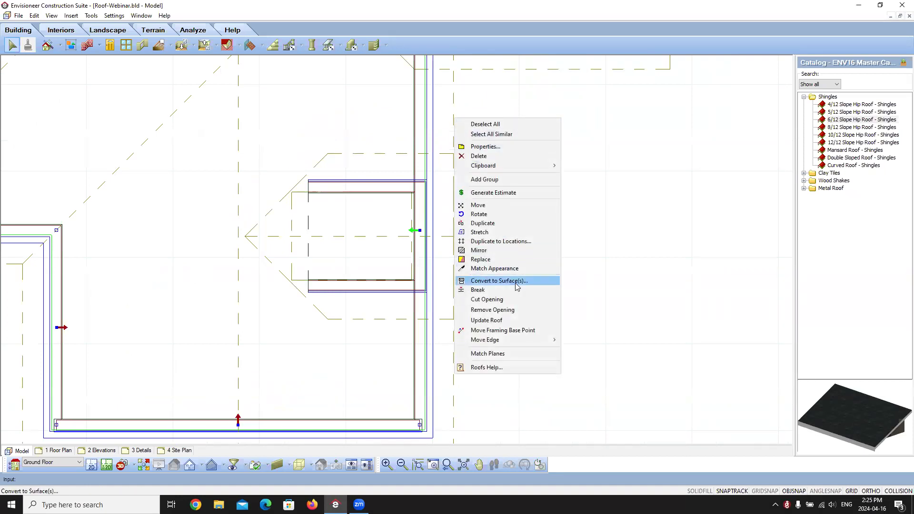
click(502, 324)
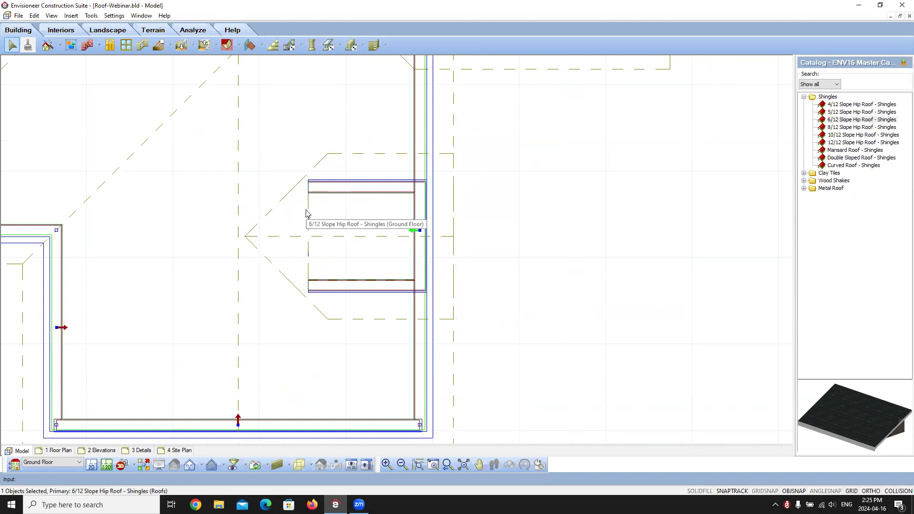
click(575, 248)
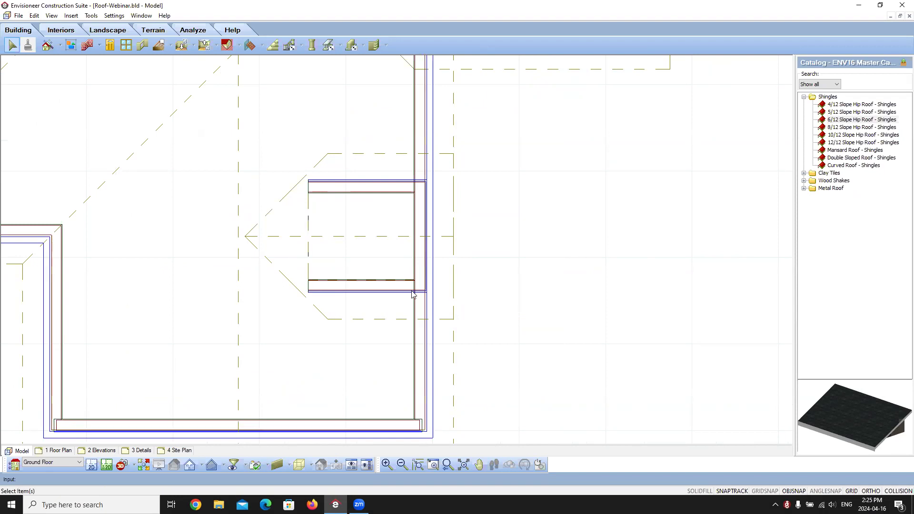
Examine the updated dormer opening from inside and the dormer's exterior in 3D perspective, and return to the full plan
click(134, 466)
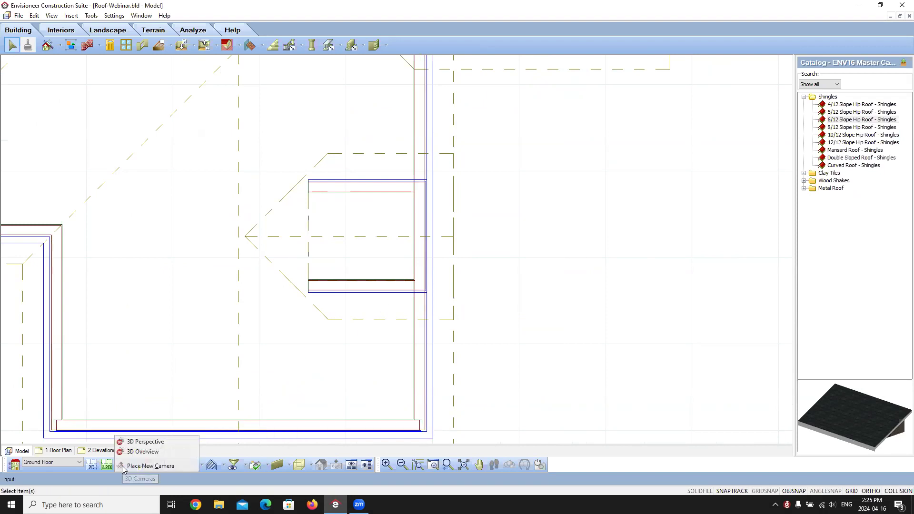
click(152, 443)
click(494, 466)
drag(461, 438, 310, 364)
drag(350, 323, 430, 357)
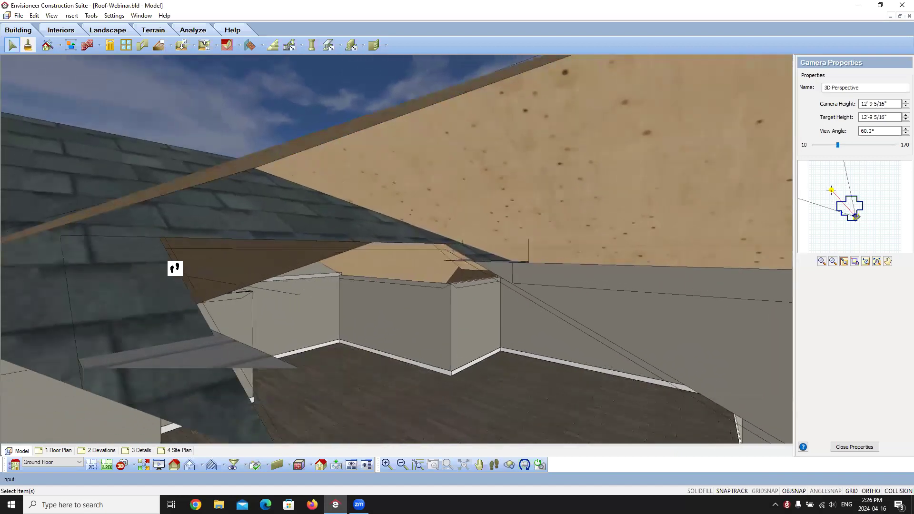
drag(321, 243, 208, 253)
drag(400, 243, 419, 281)
drag(509, 397, 573, 406)
drag(508, 340, 478, 198)
right_click(502, 122)
click(530, 127)
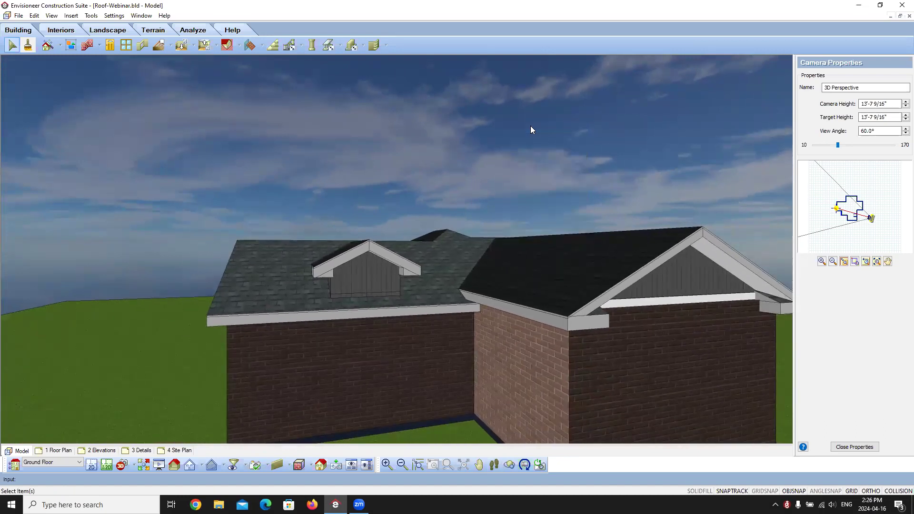
click(91, 465)
scroll(419, 292, down, 6)
scroll(419, 287, up, 2)
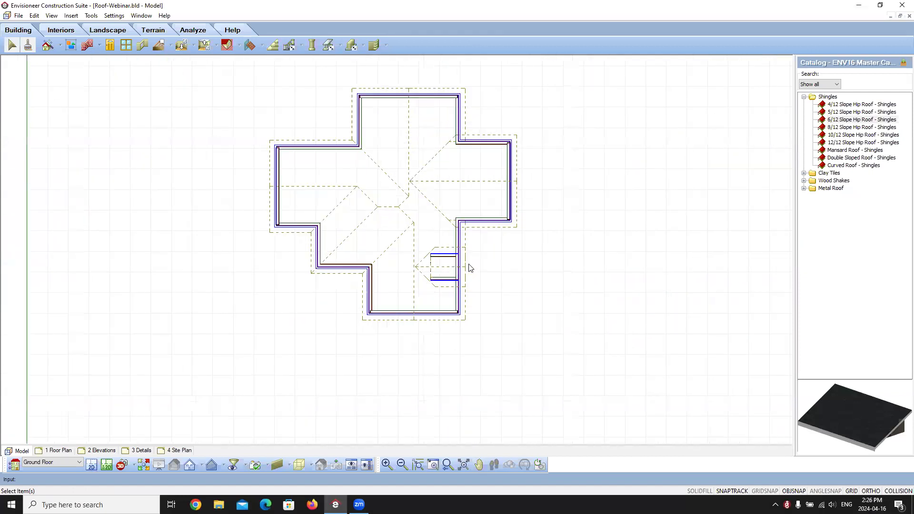
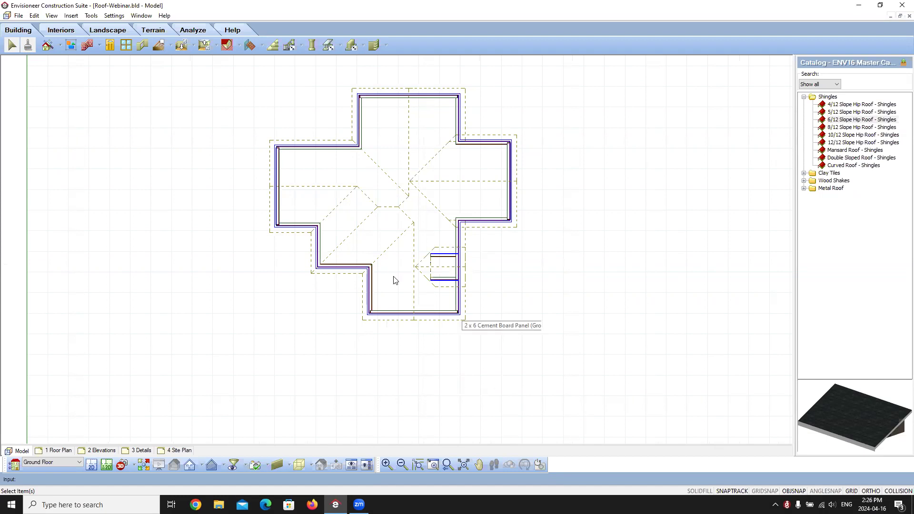
Create a new project from the a-New Home Standard Construction (ft & in) template
click(23, 17)
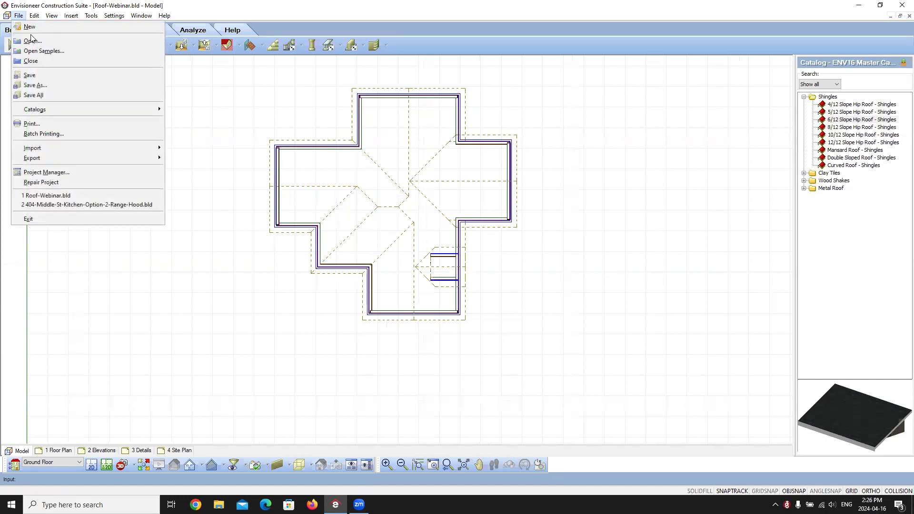
click(29, 26)
click(295, 191)
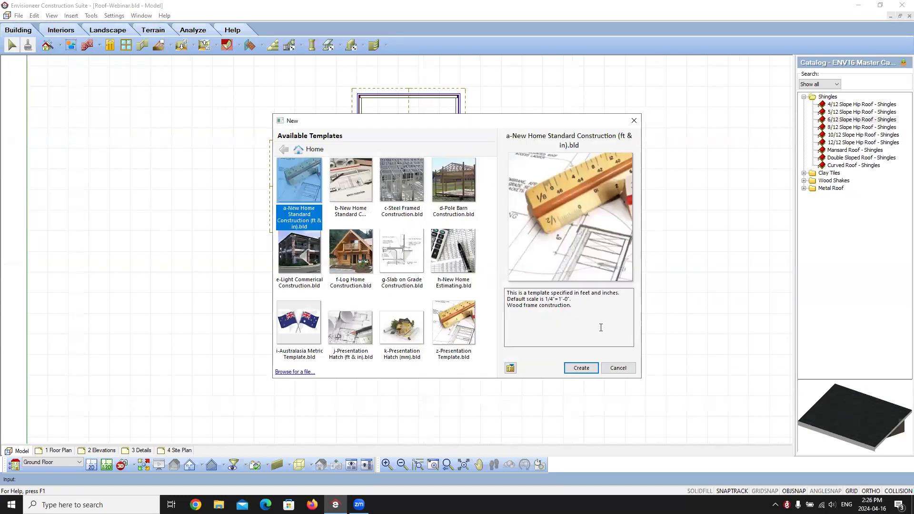
click(582, 368)
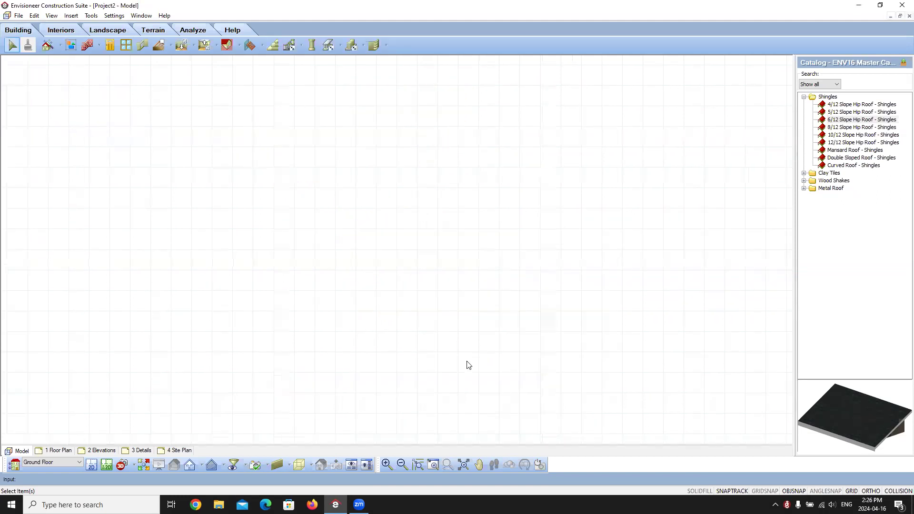
Draw a closed rectangle of 2 x 6 Cement Board Panel exterior walls in the middle of the plan
click(87, 45)
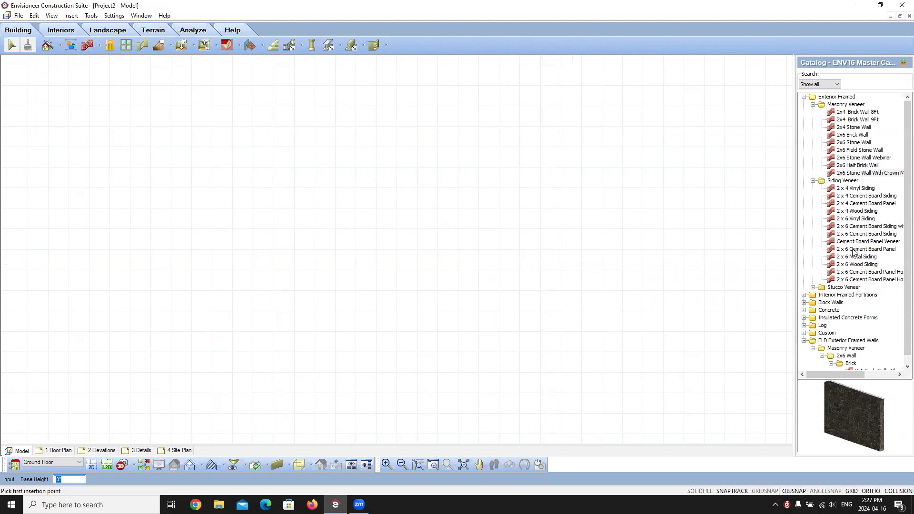
click(346, 227)
click(466, 227)
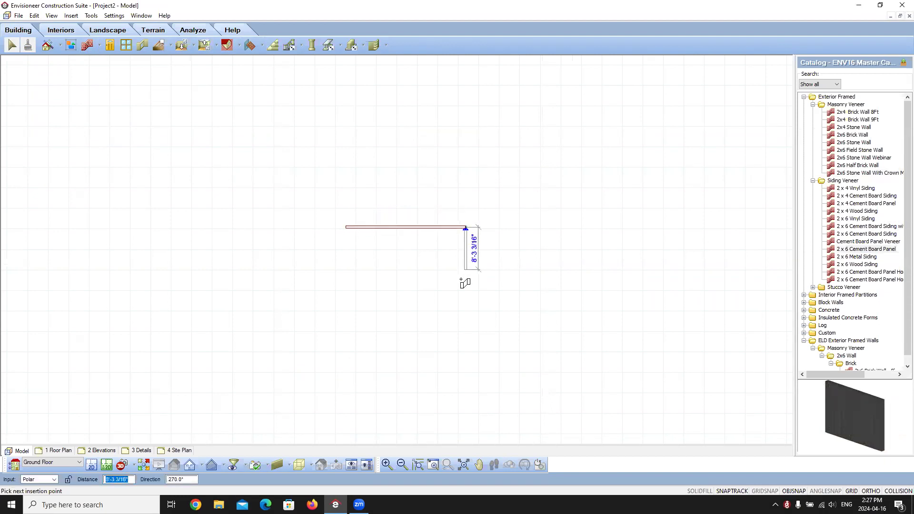
click(466, 301)
click(344, 302)
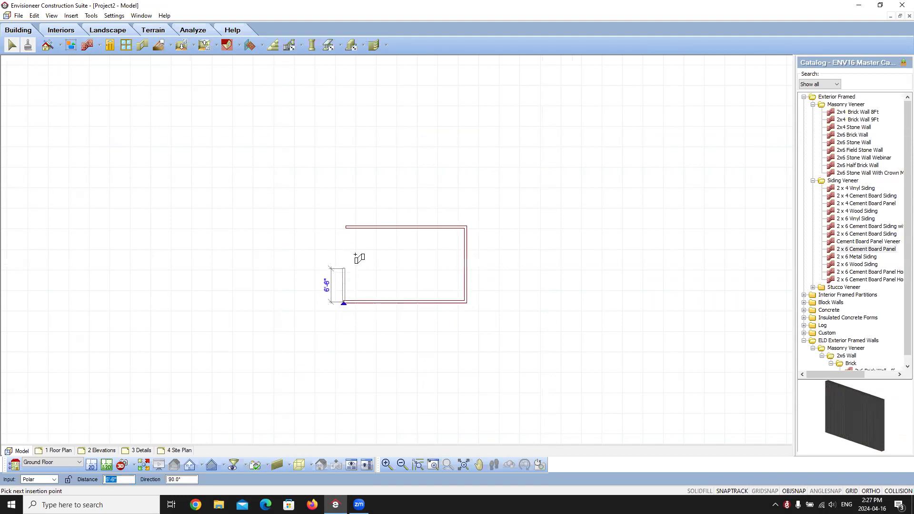
click(347, 227)
right_click(362, 261)
click(378, 263)
Add an 8/12 Slope Hip Roof - Shingles over the rectangle by picking inside its wall perimeter
click(237, 46)
click(237, 59)
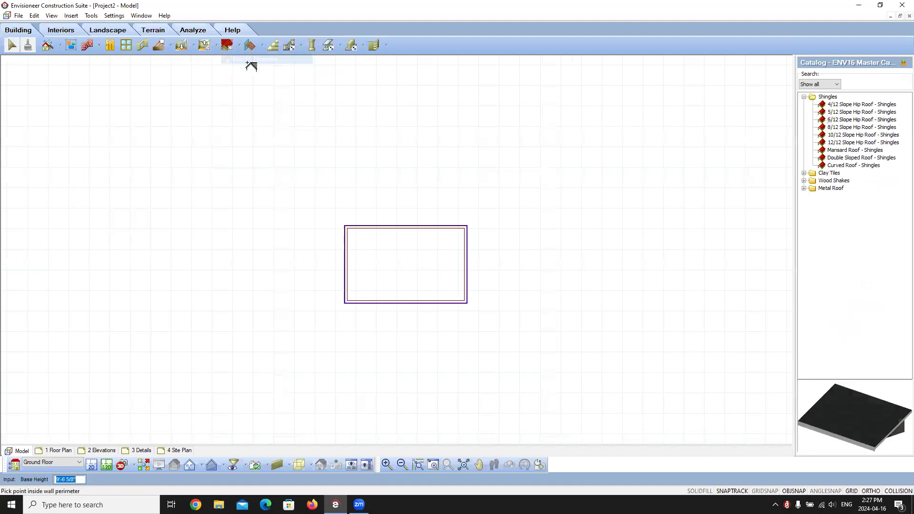
click(847, 134)
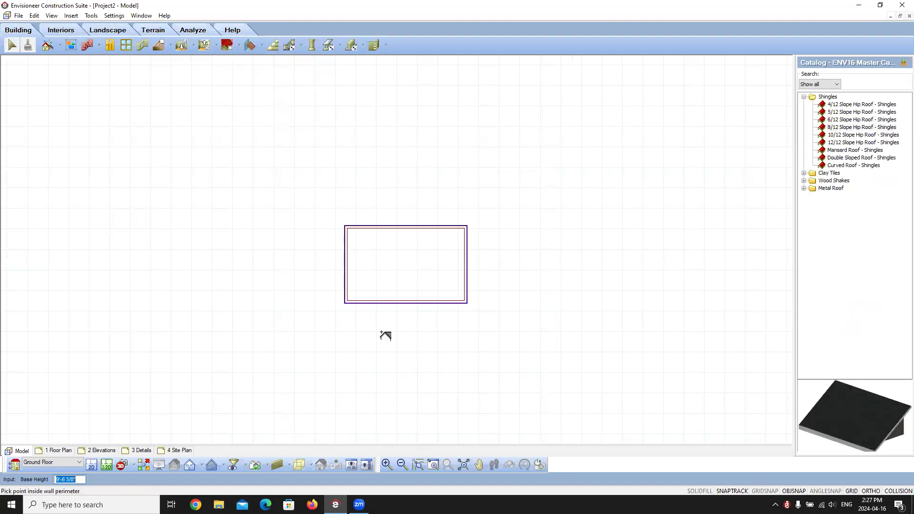
click(404, 262)
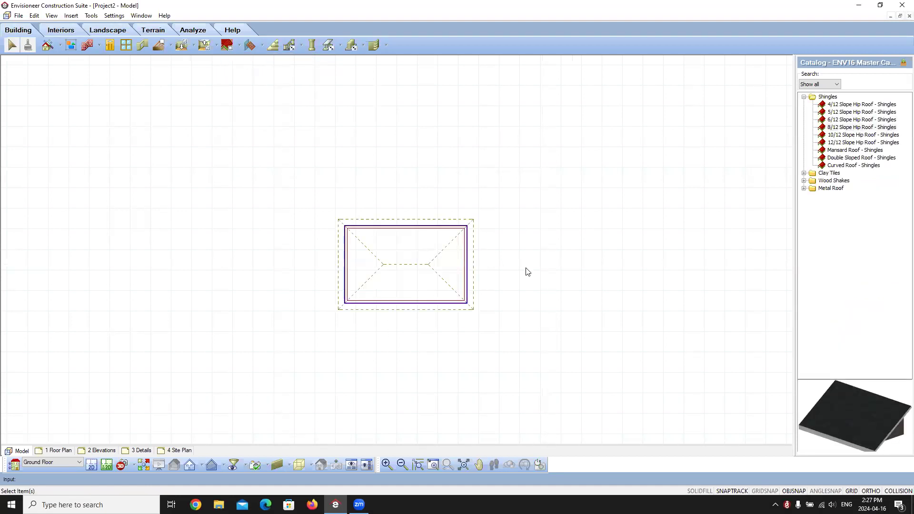
scroll(477, 364, up, 2)
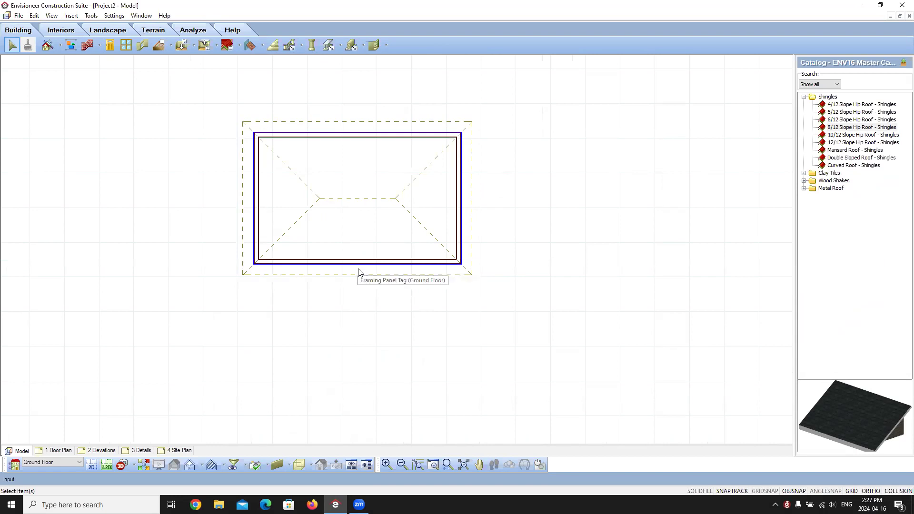
scroll(355, 281, down, 1)
scroll(353, 296, up, 4)
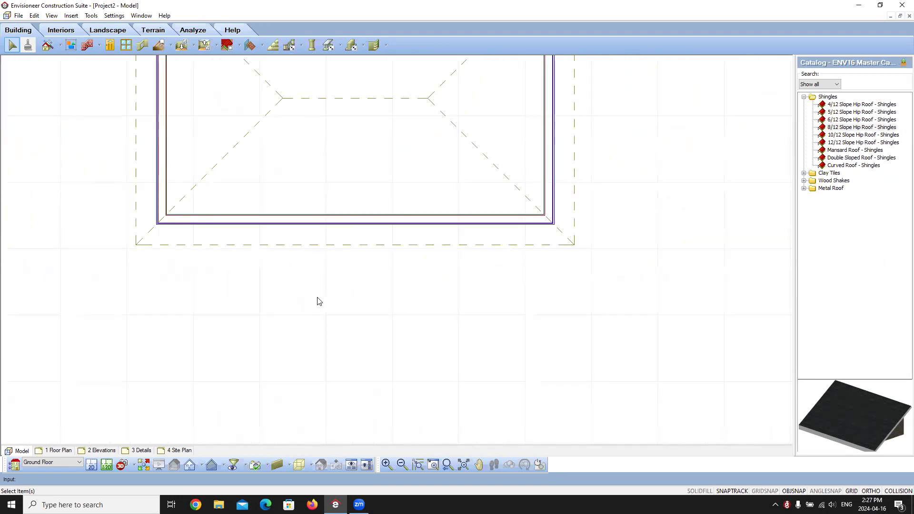
Draw a guide line outward from the south wall's midpoint, 3' west, and back up across the wall
key(Return)
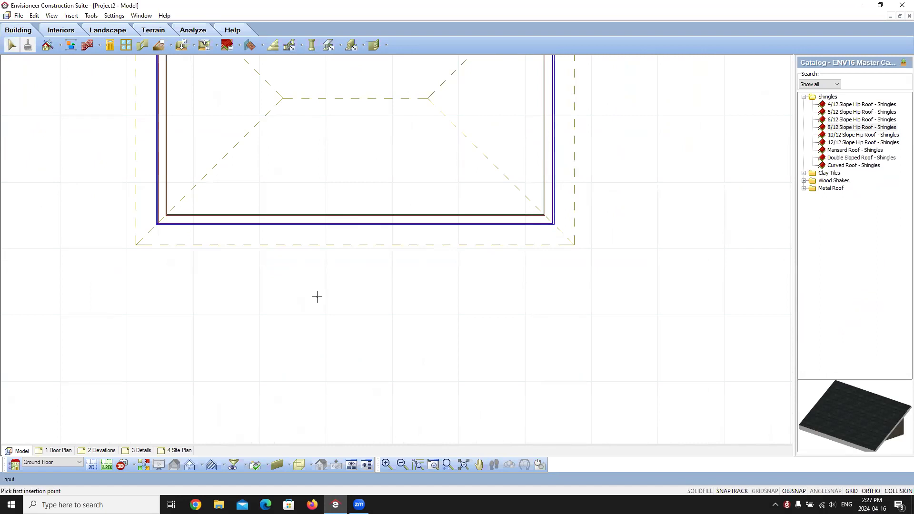
click(355, 221)
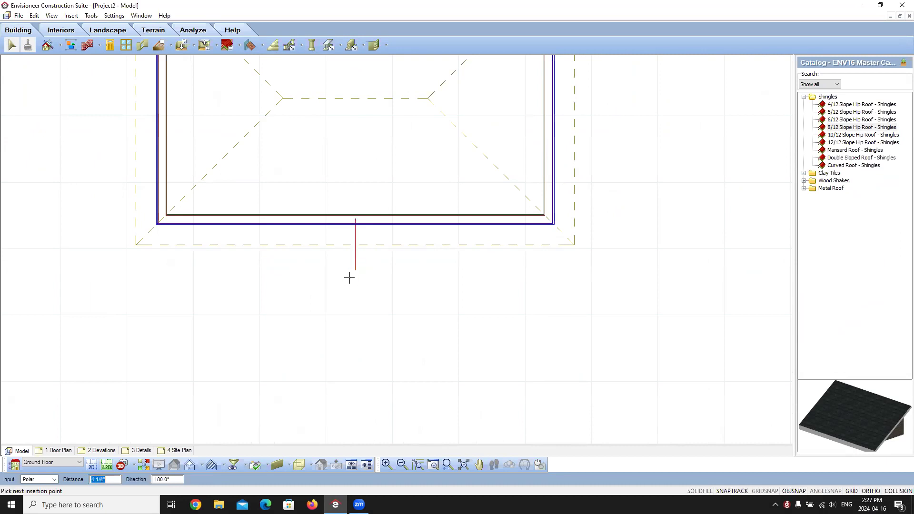
click(355, 278)
text(3)
key(Return)
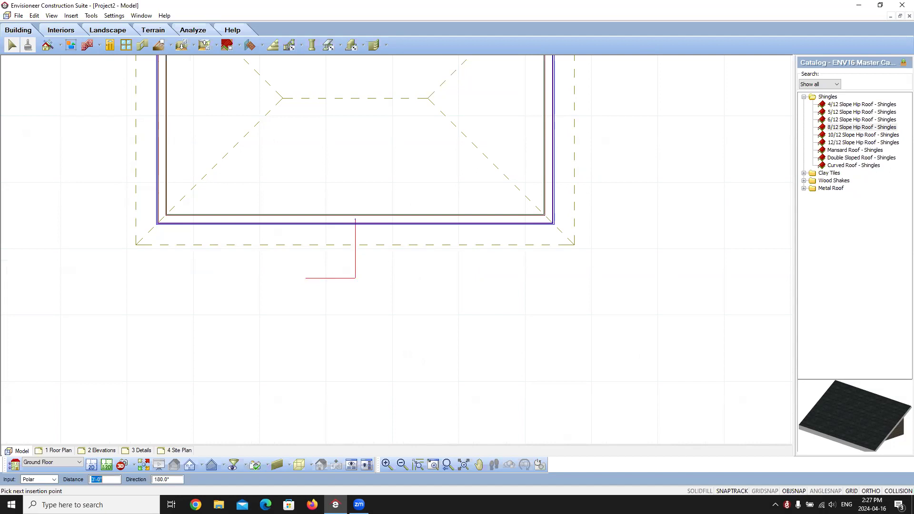
right_click(327, 191)
click(350, 205)
Draw the matching guide 3' east of the centre guide's outer end and back up across the wall
click(355, 278)
text(3)
key(Return)
right_click(406, 191)
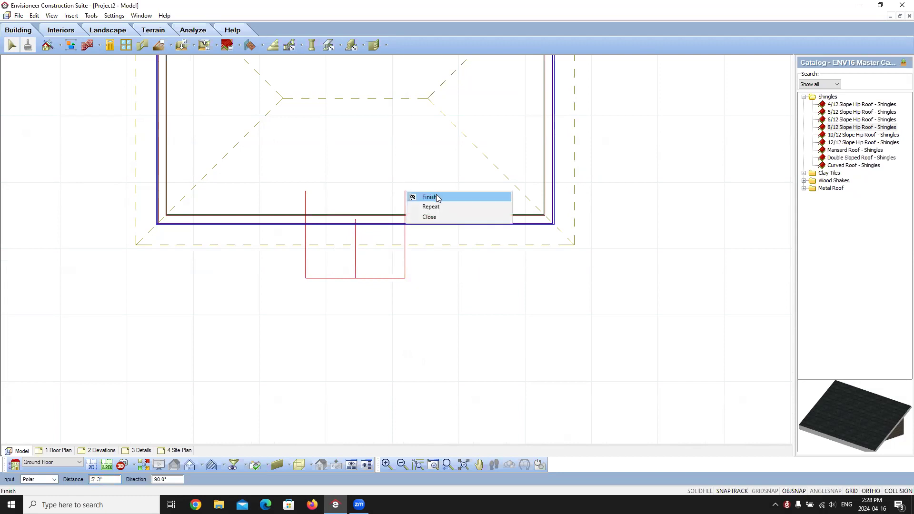
click(437, 197)
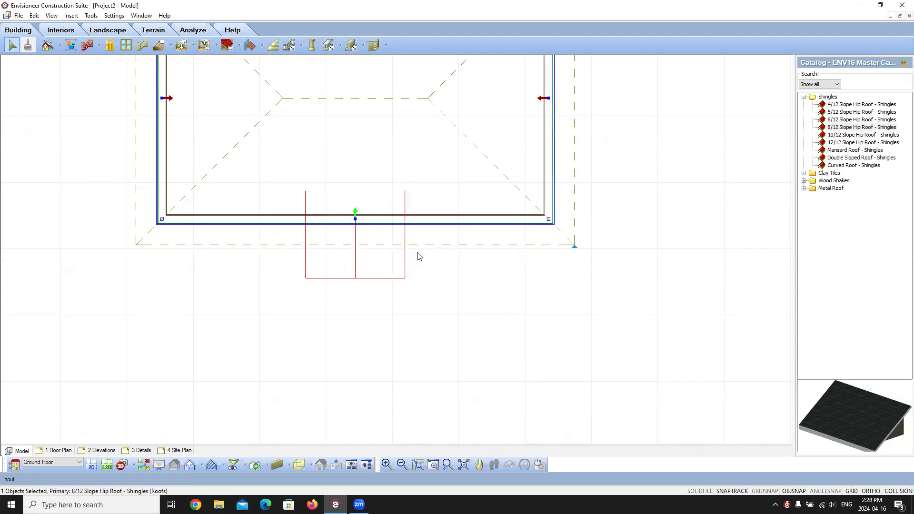
Break the hip roof's south edge where the two side guides cross it, and delete the guide lines
right_click(380, 241)
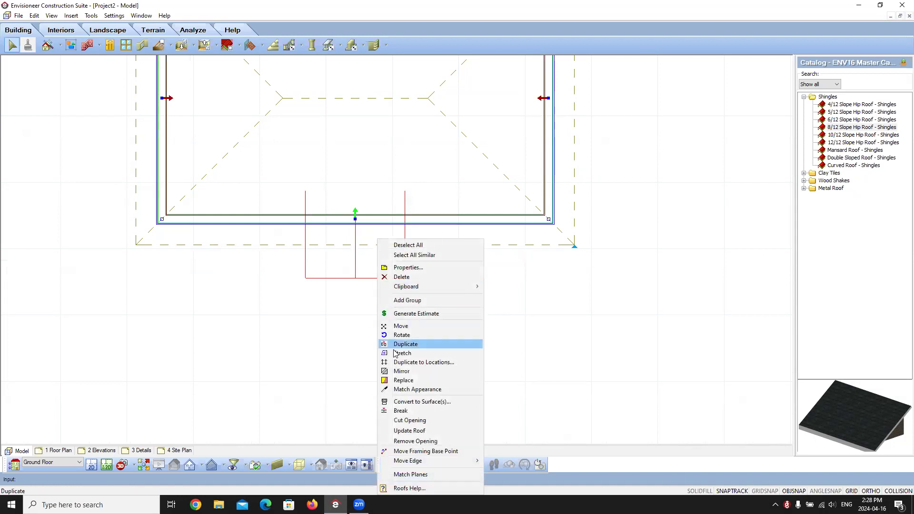
click(401, 411)
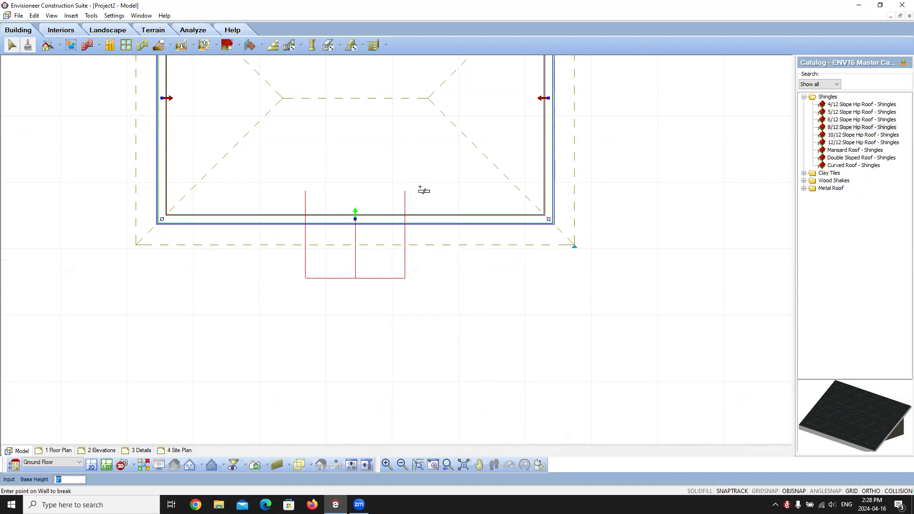
click(405, 218)
right_click(292, 232)
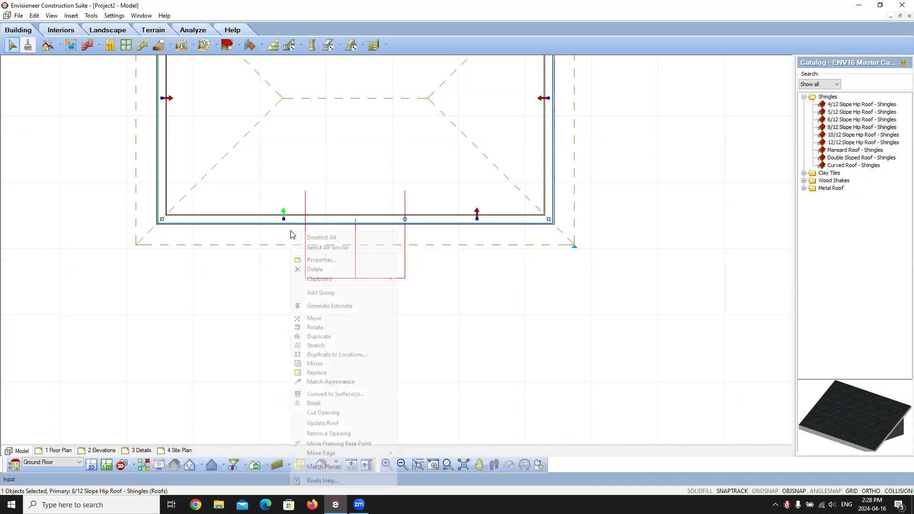
click(313, 403)
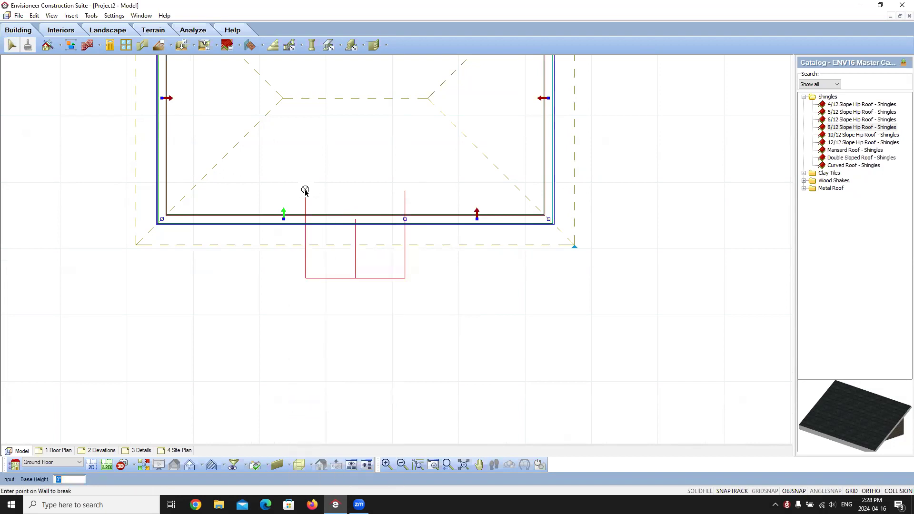
click(305, 191)
drag(421, 300, 284, 268)
key(Delete)
Change only the middle segment of the 8/12 roof's south edge to the Gable roof shape
click(346, 246)
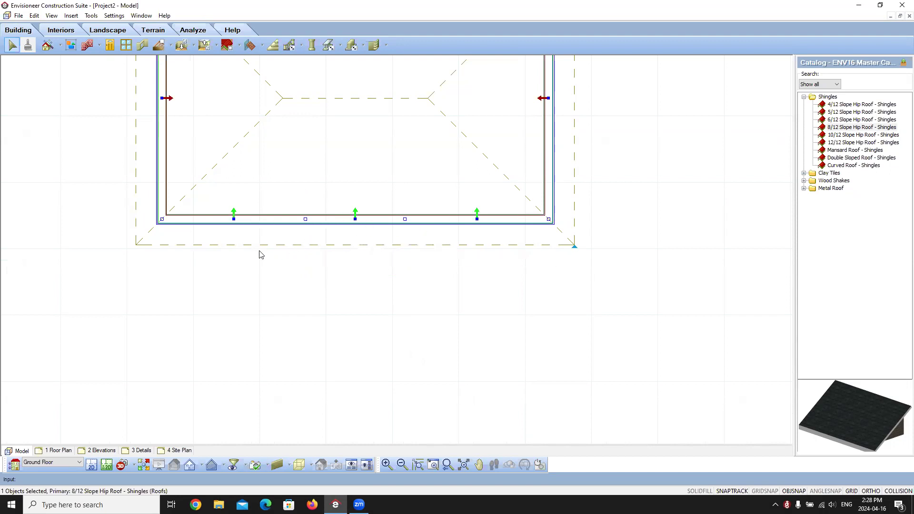
click(234, 212)
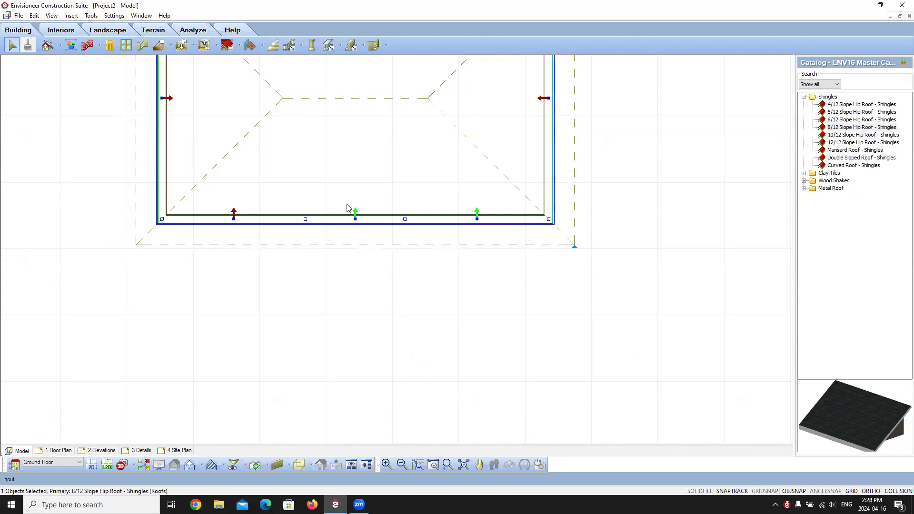
click(478, 213)
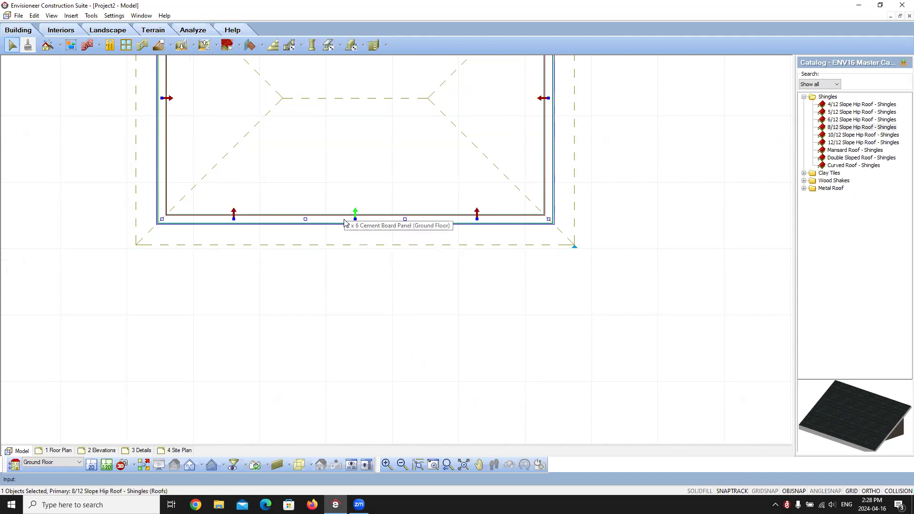
right_click(334, 248)
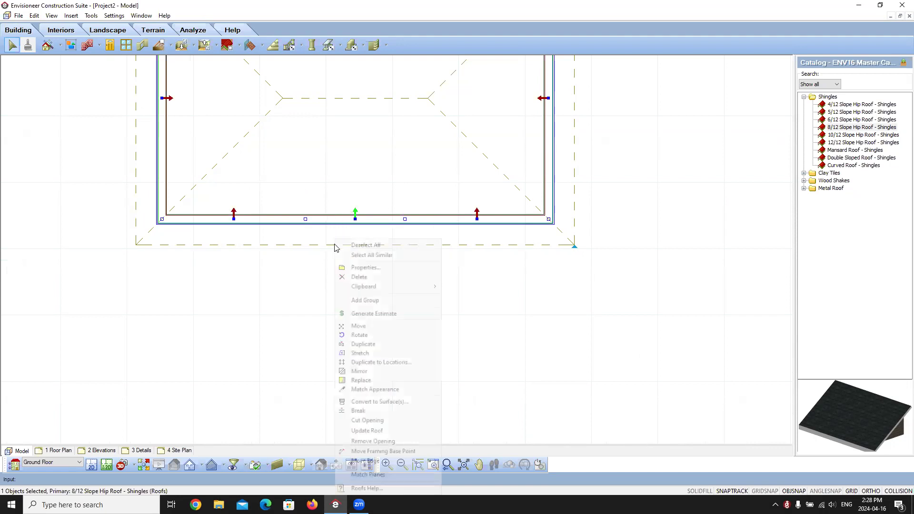
click(369, 268)
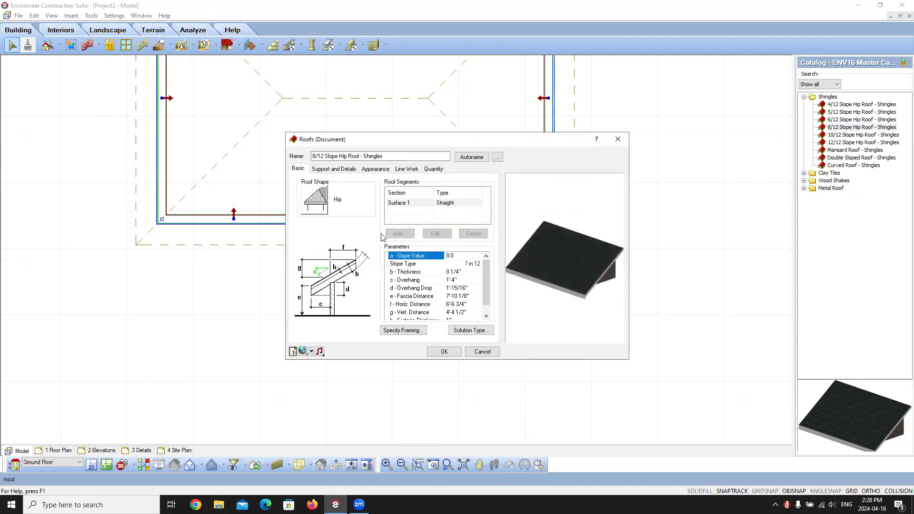
click(318, 205)
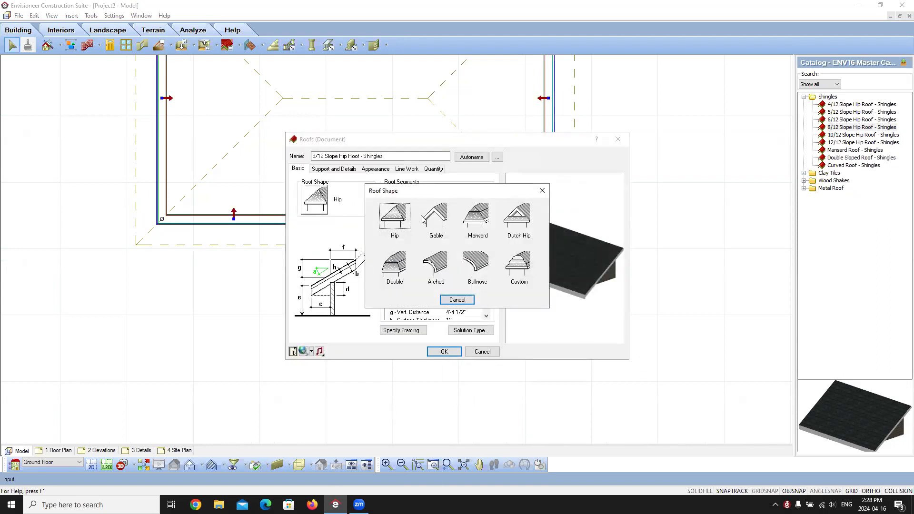
click(427, 217)
click(443, 351)
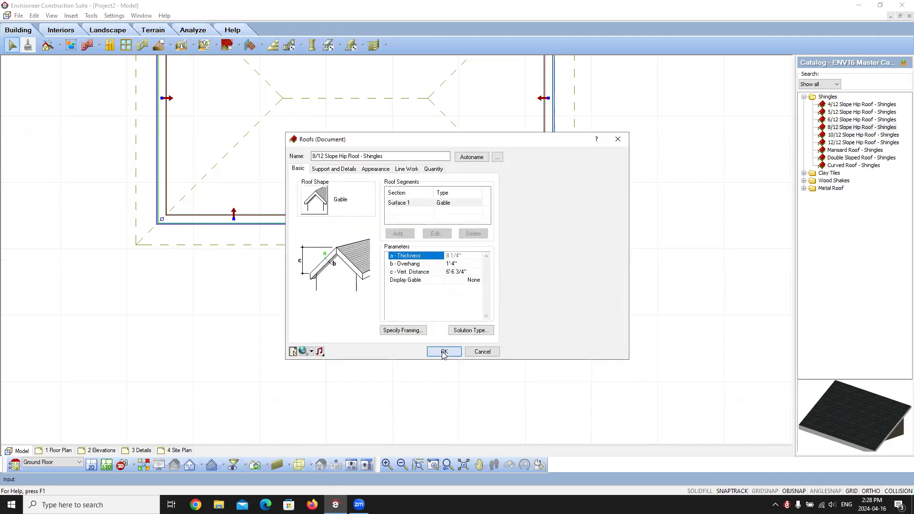
click(311, 358)
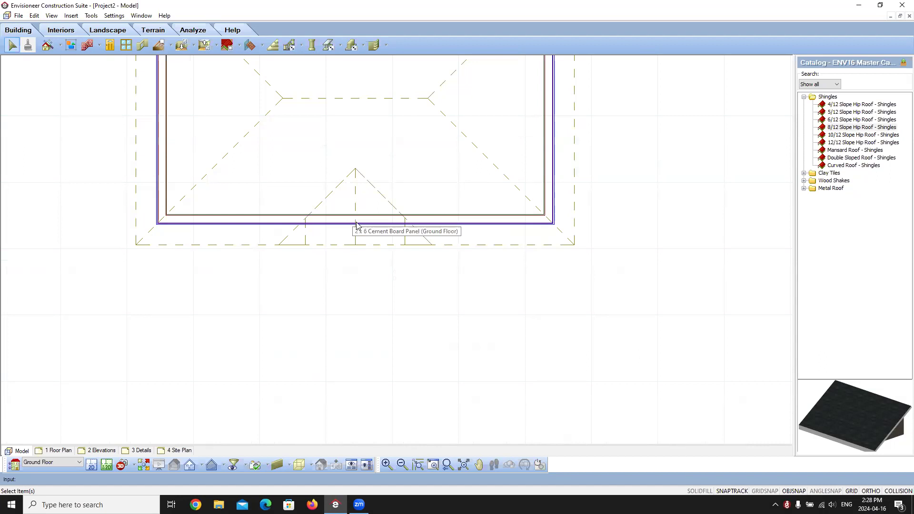
Examine the small gable on the hip roof in 3D perspective from several sides, and return to the 2D plan
click(134, 465)
click(143, 440)
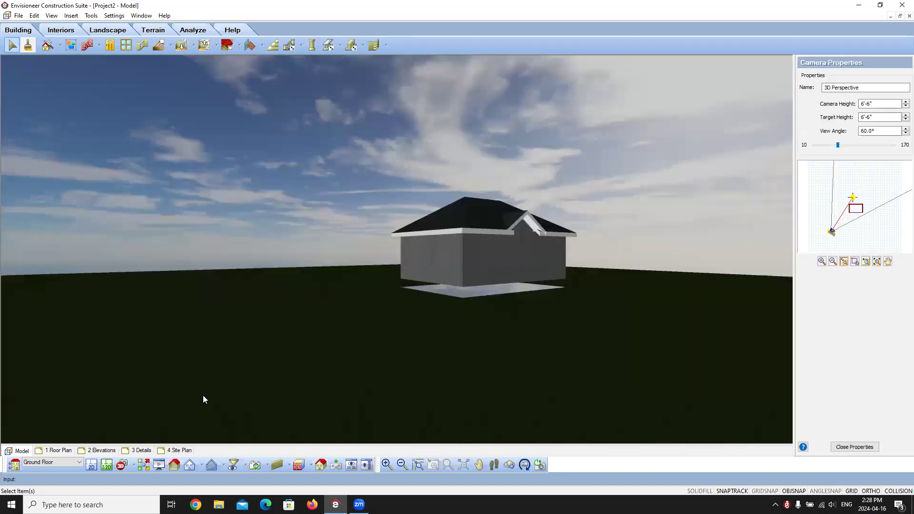
click(495, 465)
mouse_move(410, 343)
mouse_down()
mouse_move(496, 370)
mouse_move(663, 280)
mouse_move(478, 260)
mouse_move(397, 206)
mouse_move(367, 204)
mouse_move(477, 202)
mouse_up()
right_click(519, 190)
click(520, 188)
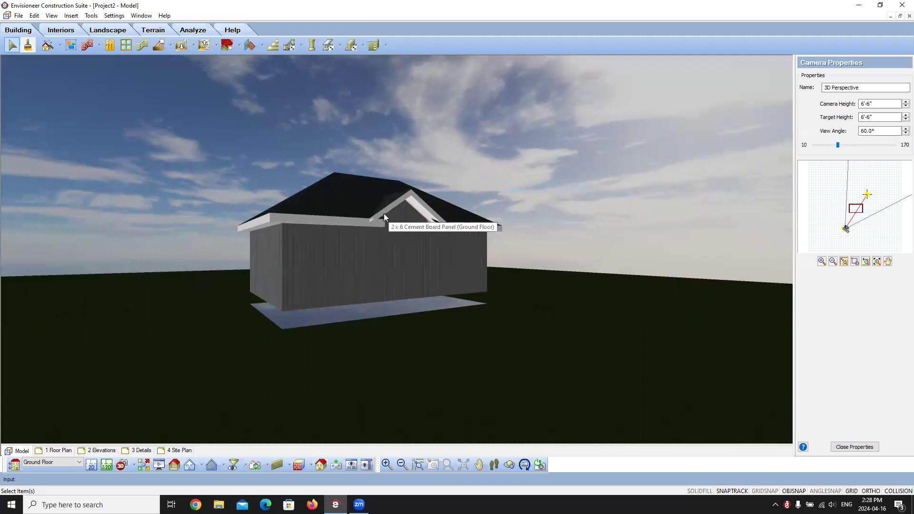
click(92, 465)
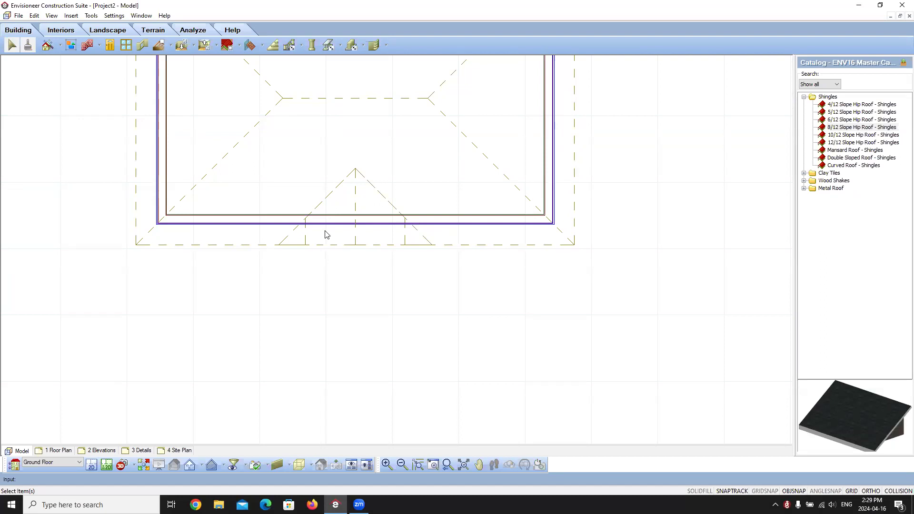
Delete the 8/12 roof and add a 6/12 Slope Hip Roof - Shingles over the same walls
scroll(326, 234, down, 2)
click(241, 262)
key(Delete)
drag(848, 122, 333, 204)
scroll(305, 258, up, 2)
right_click(305, 258)
key(Escape)
Break the 6/12 roof's south edge at two points, one on each side of its middle
click(307, 256)
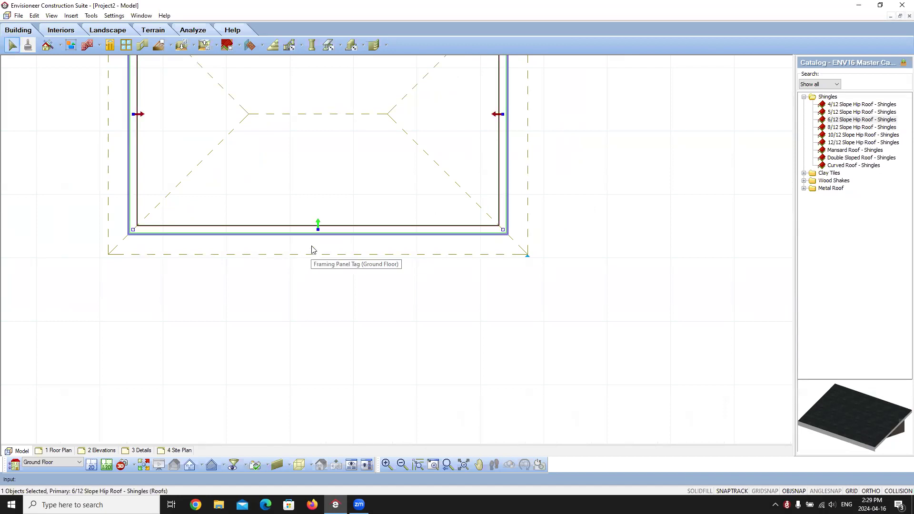
right_click(312, 253)
click(353, 408)
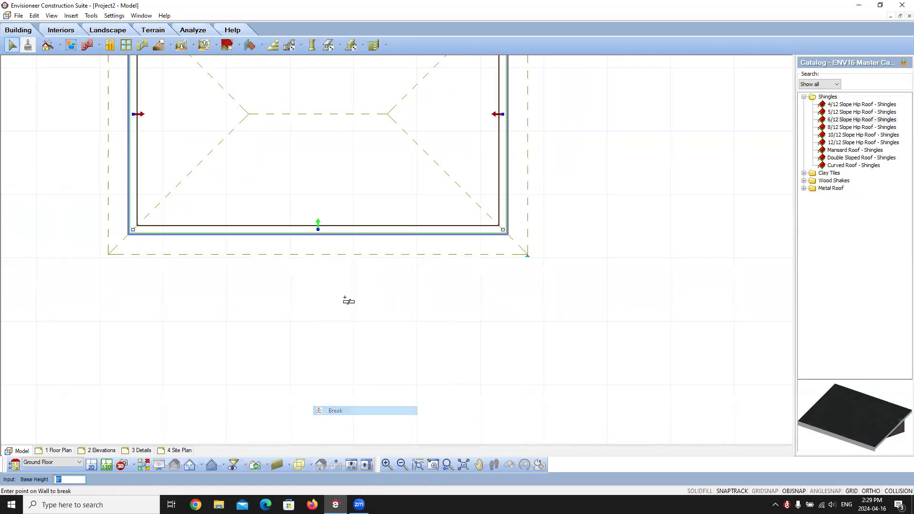
click(362, 256)
right_click(313, 258)
click(340, 174)
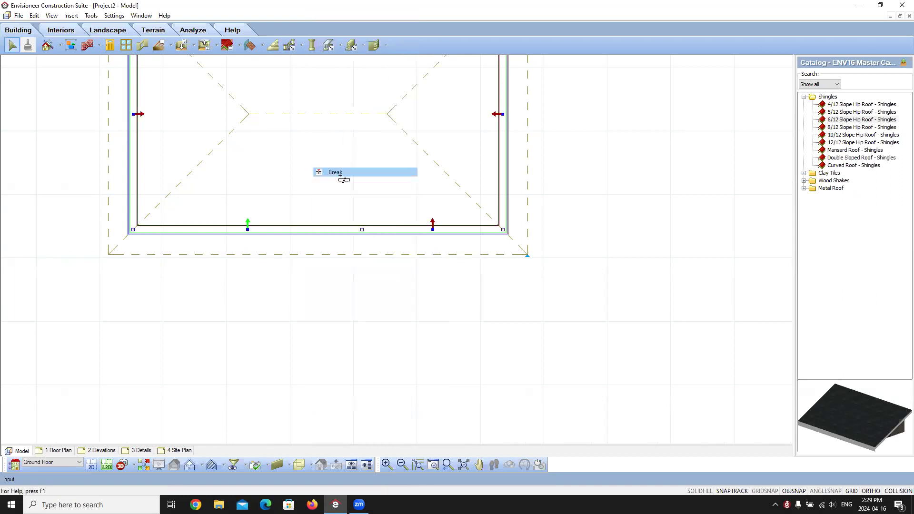
click(264, 257)
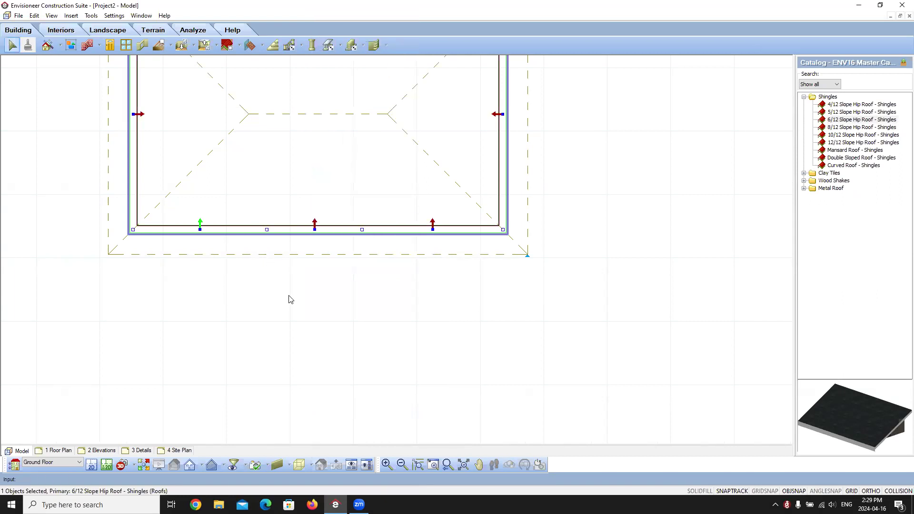
Change only the middle segment of the 6/12 roof's south edge to the Gable roof shape
click(312, 256)
click(200, 222)
click(432, 222)
right_click(307, 252)
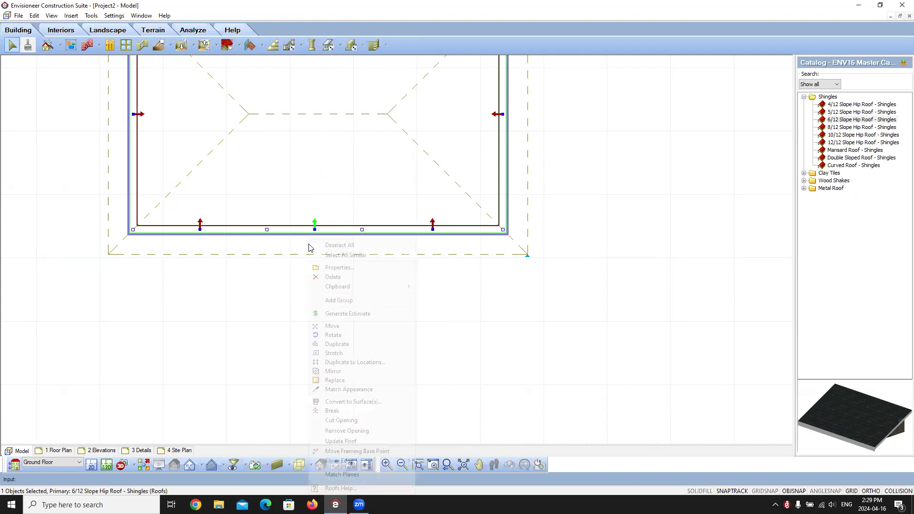
click(345, 268)
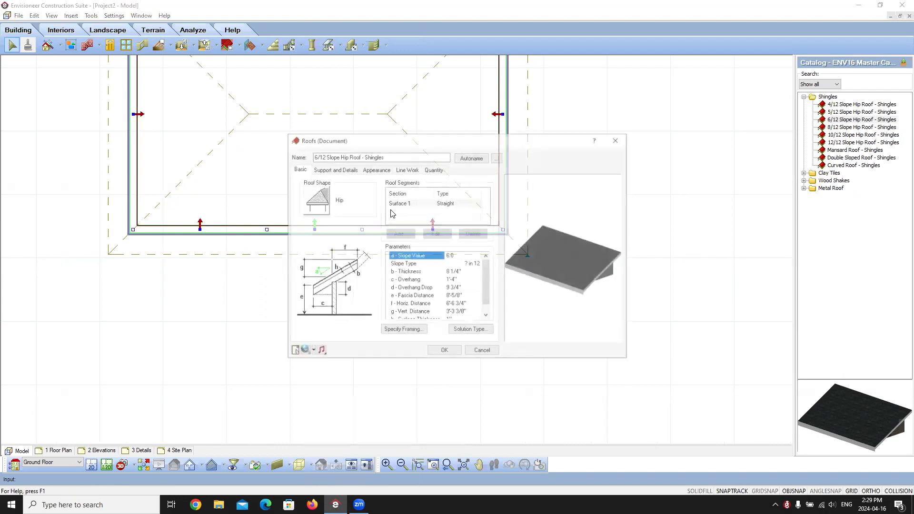
click(316, 201)
click(439, 261)
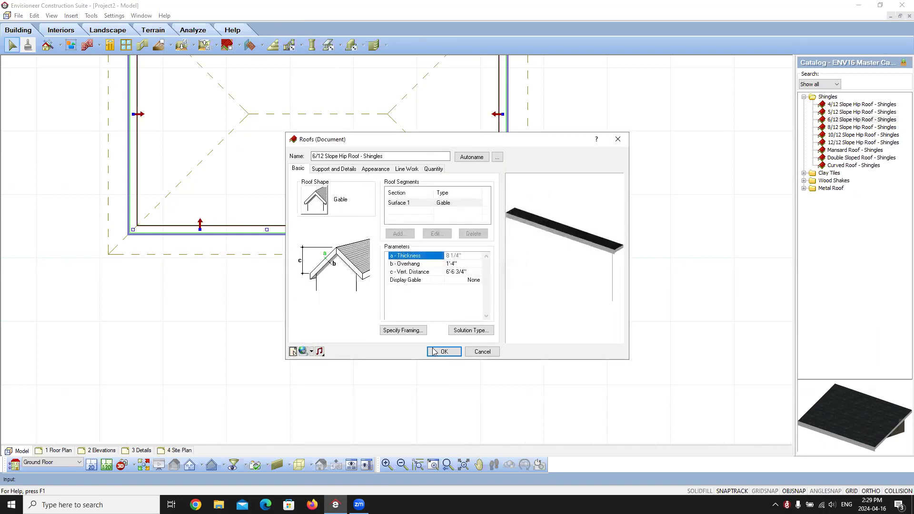
click(444, 352)
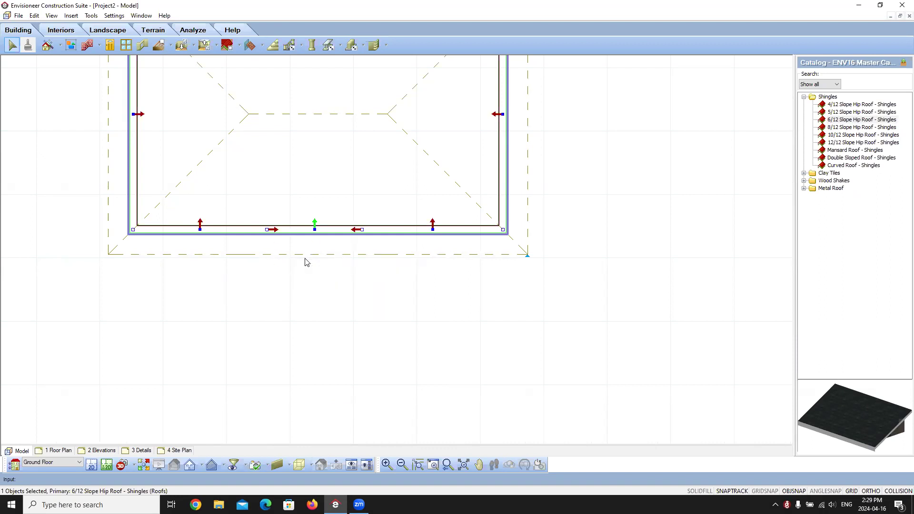
Move the middle gable segment of the roof's south edge slightly outward, and deselect the roof
scroll(288, 244, up, 3)
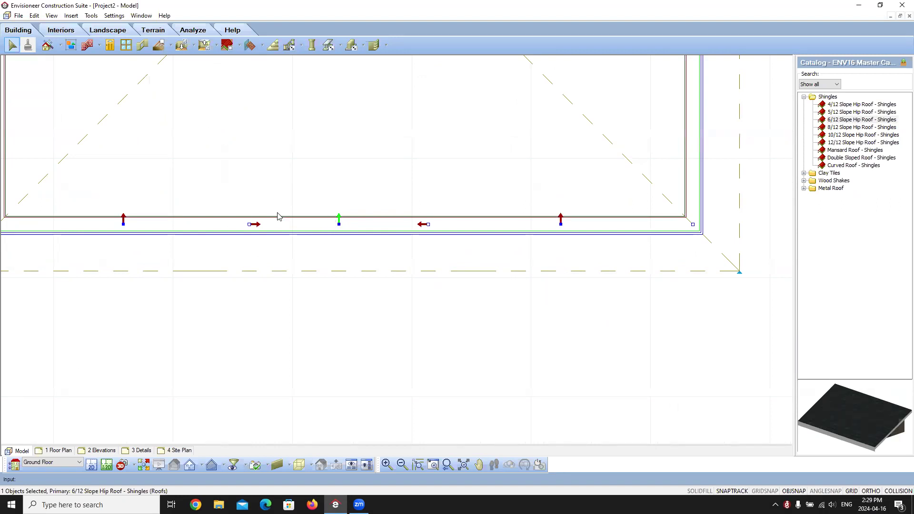
click(335, 228)
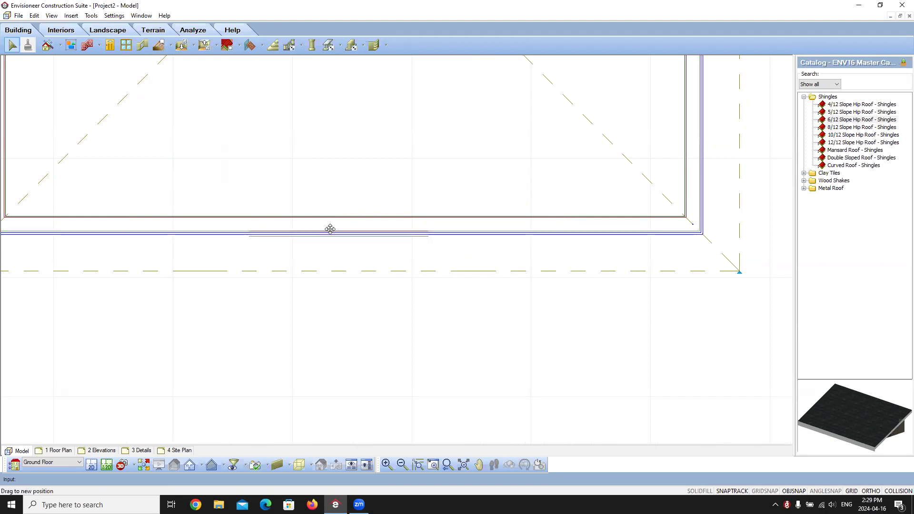
click(330, 229)
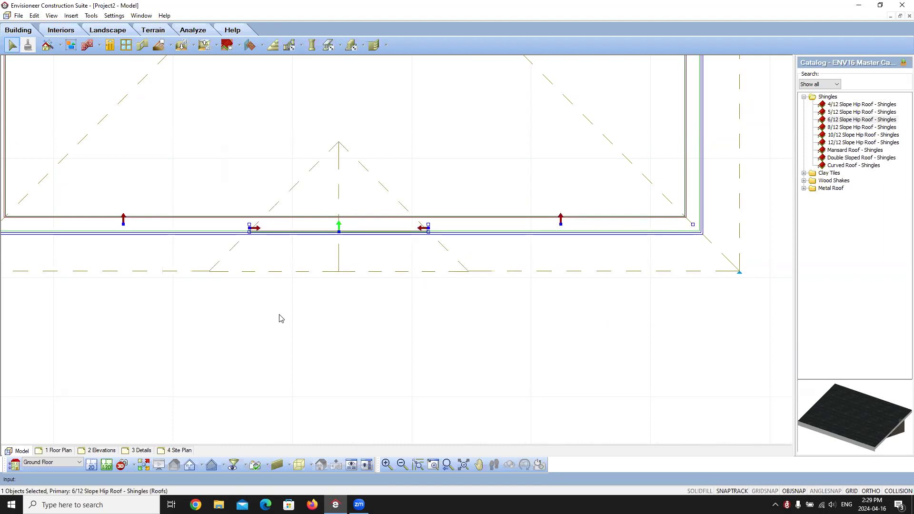
click(326, 331)
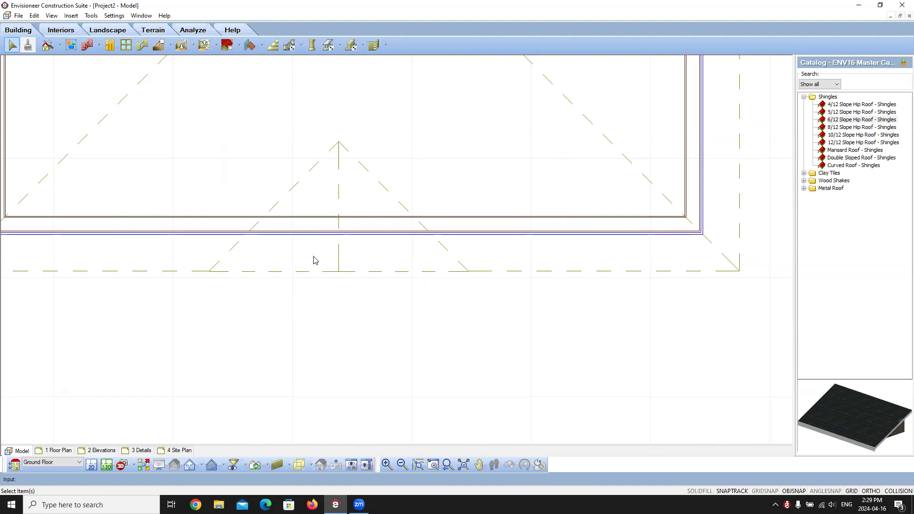
Examine where the gable's eave meets the main eave, and select the roof by its south eave west of the gable
scroll(177, 280, up, 3)
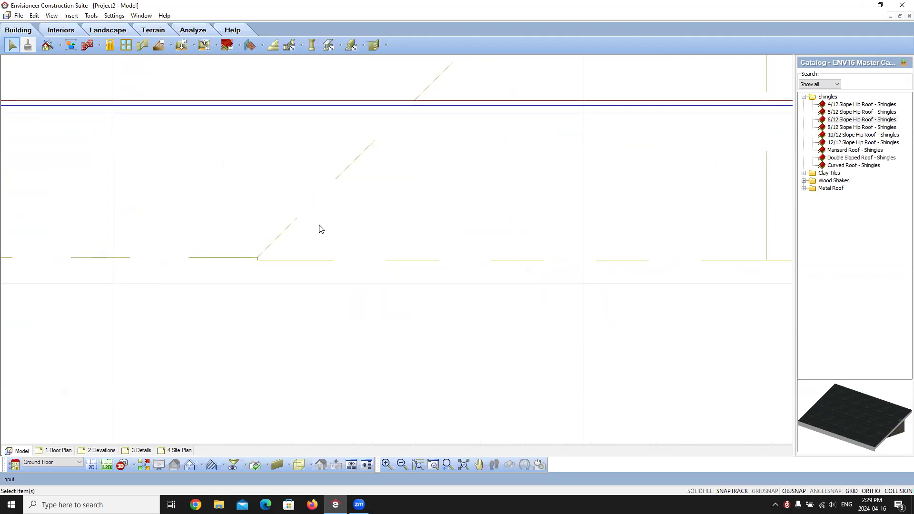
scroll(219, 283, down, 4)
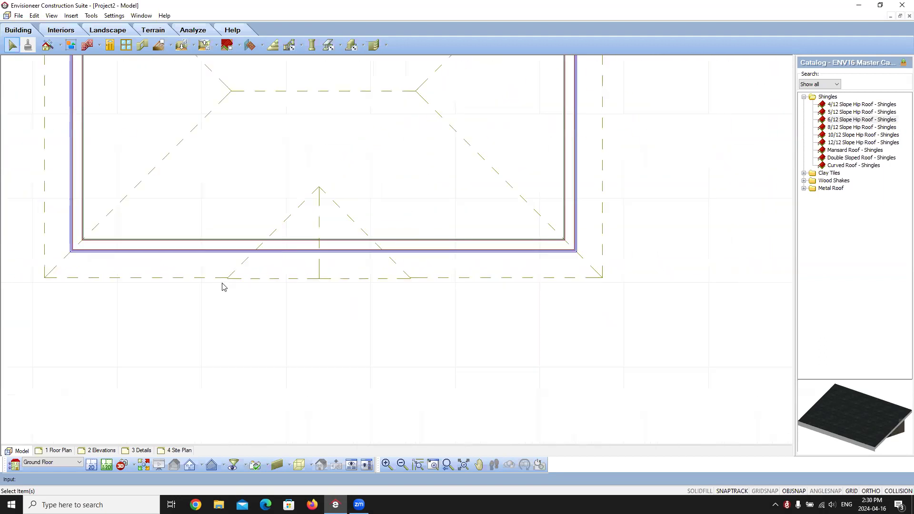
click(215, 281)
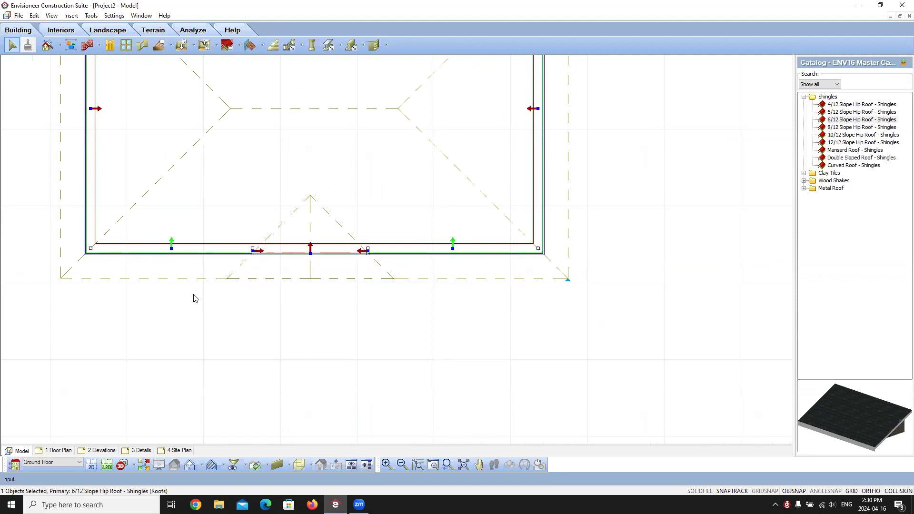
Convert the selected hip roof to separate surfaces using Asphalt Shingle Roof Surface from the Roof Surfaces catalog
right_click(214, 282)
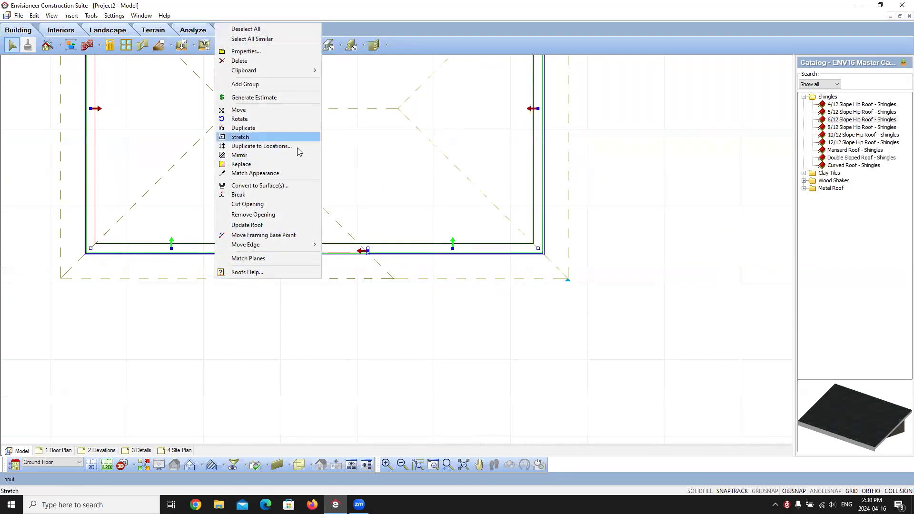
click(281, 186)
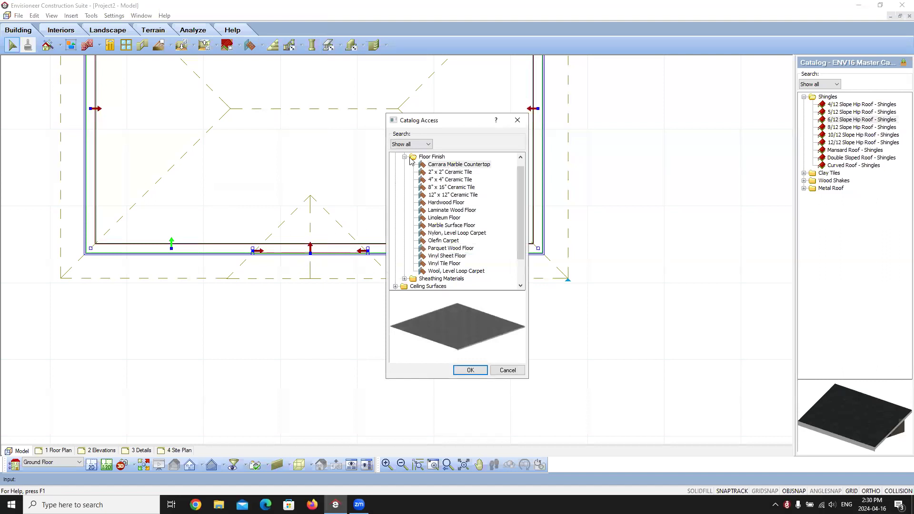
click(405, 157)
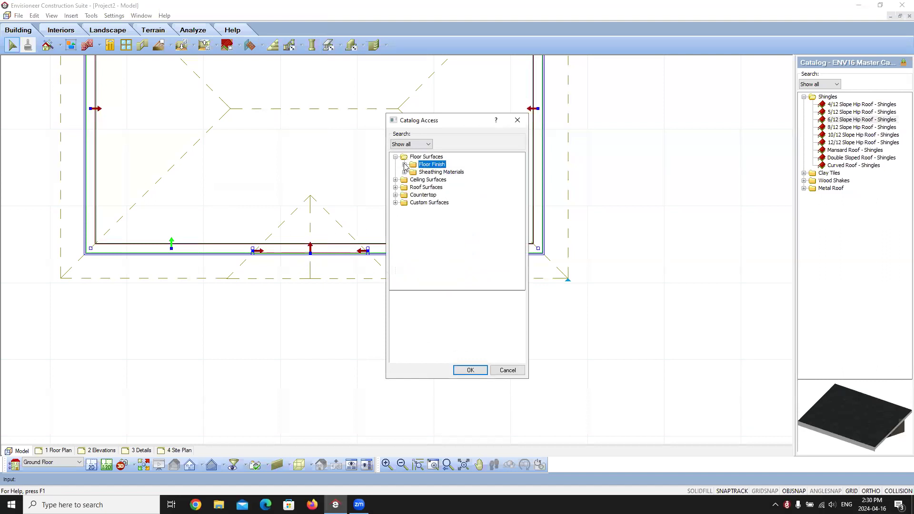
click(396, 188)
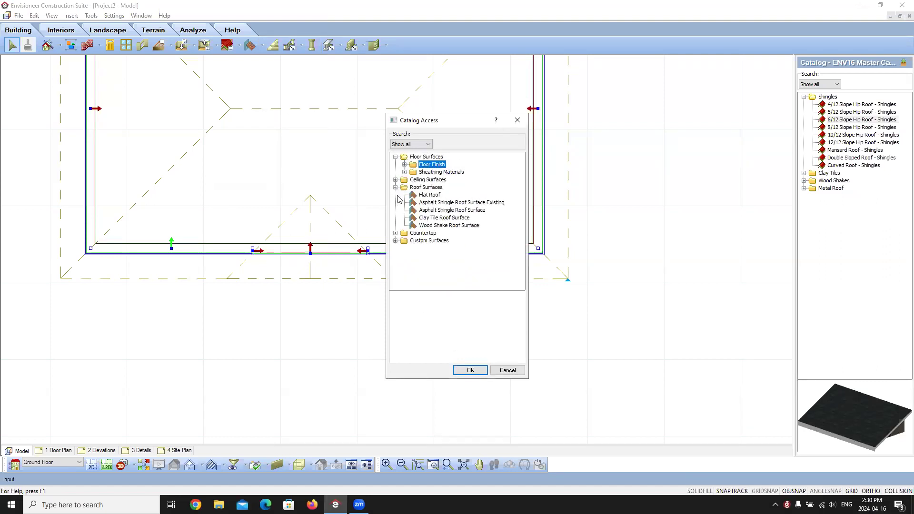
click(438, 212)
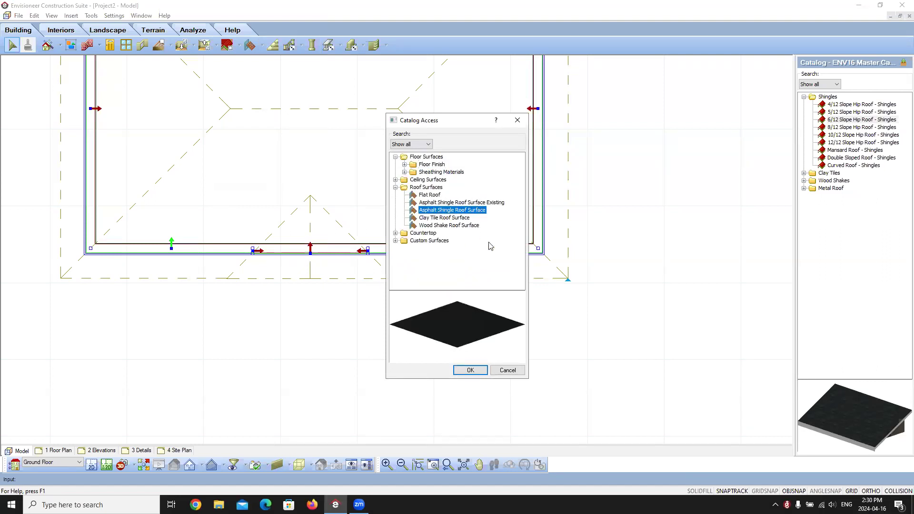
click(470, 371)
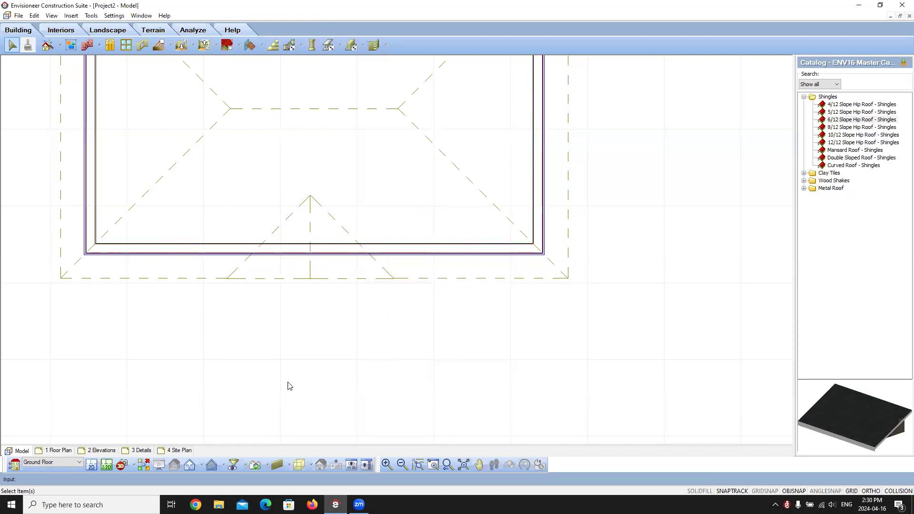
Examine the converted surfaces by selecting the main south plane and the gable's east plane
scroll(217, 279, up, 3)
click(220, 310)
scroll(180, 328, down, 3)
scroll(338, 228, up, 2)
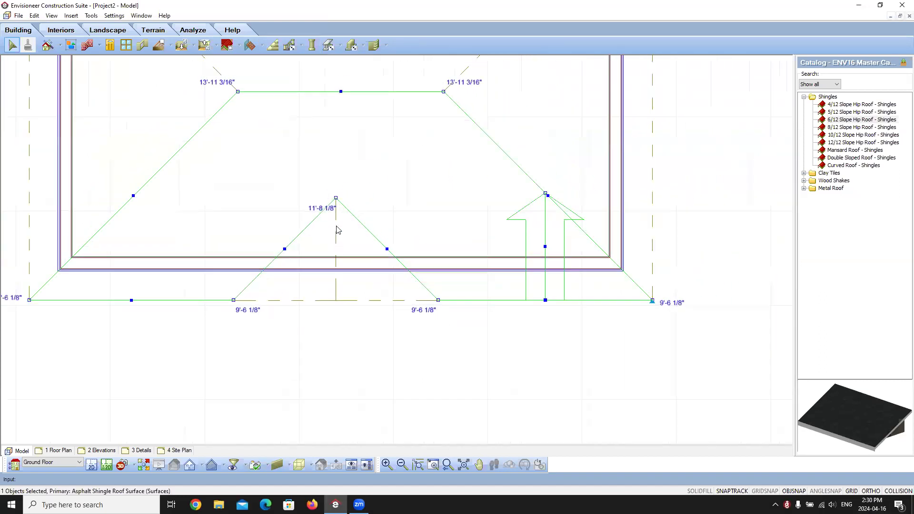
click(348, 278)
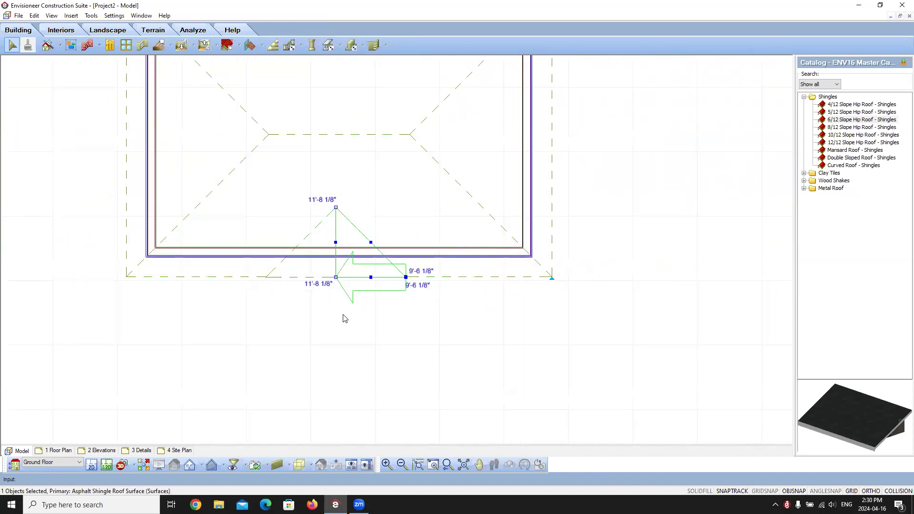
Try to align the west gable surface's south edge with the main eave by moving its edge midpoint to the west corner
scroll(306, 224, up, 5)
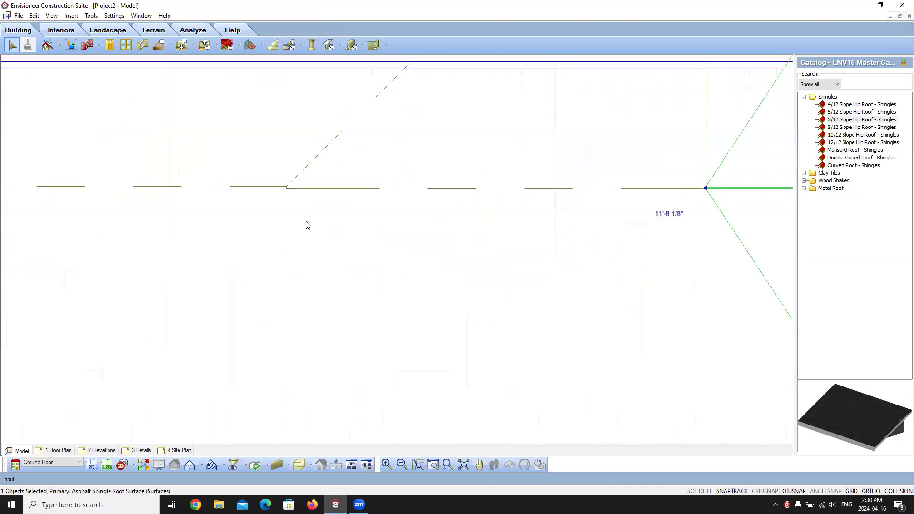
scroll(327, 209, down, 2)
click(336, 211)
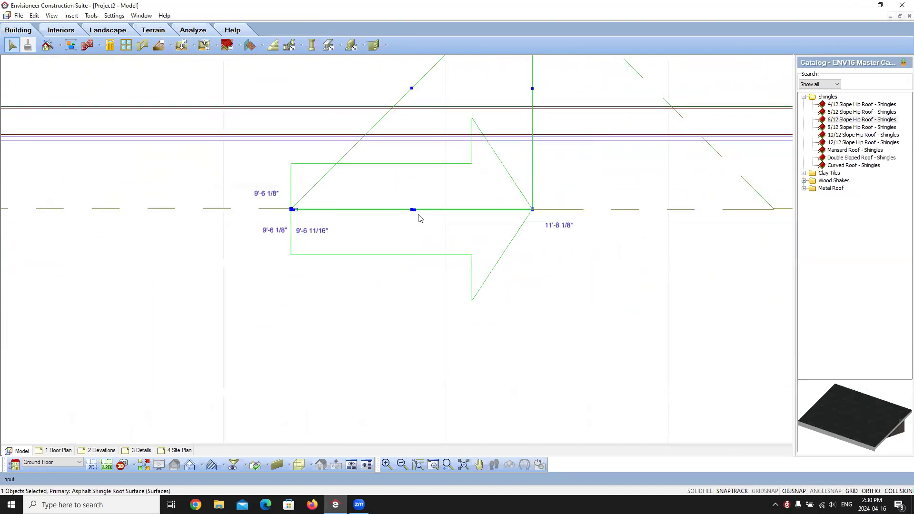
drag(412, 209, 291, 209)
scroll(212, 306, down, 5)
scroll(446, 264, up, 4)
click(381, 333)
Reselect the west gable surface to examine its south edge, and undo the last edge change
scroll(364, 333, down, 5)
scroll(336, 331, up, 6)
click(205, 280)
scroll(220, 288, down, 3)
scroll(143, 310, up, 2)
scroll(433, 232, up, 2)
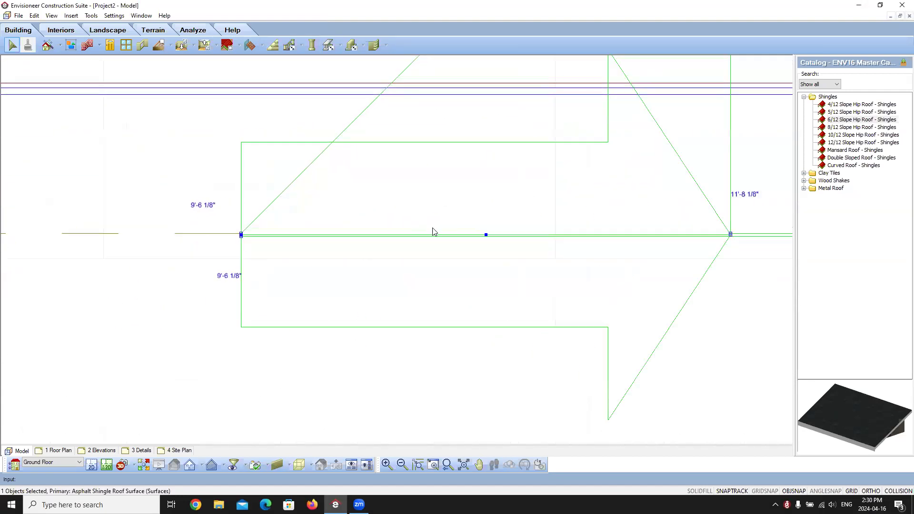
scroll(307, 257, down, 1)
scroll(307, 256, down, 5)
click(34, 15)
click(45, 28)
Try again to shift the west gable surface's south edge toward its west corner, and undo the change
scroll(281, 251, up, 7)
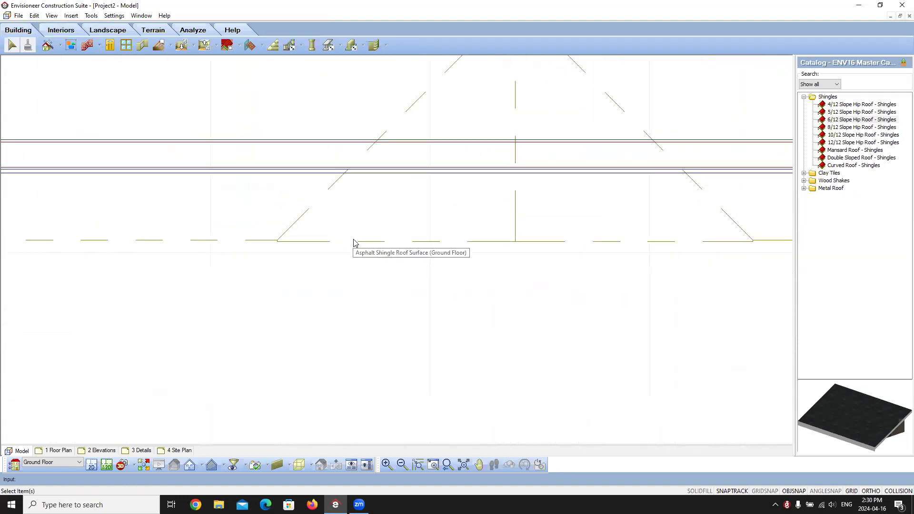
click(354, 248)
scroll(422, 251, up, 2)
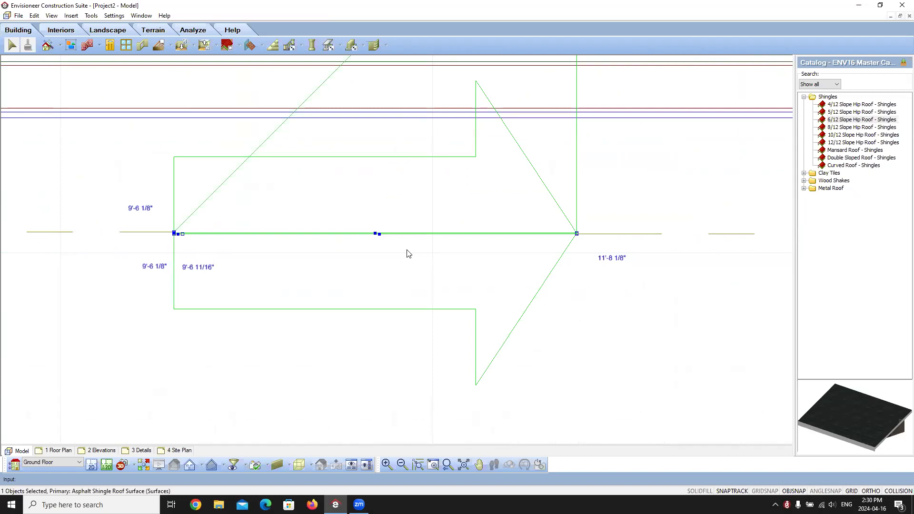
scroll(374, 250, up, 2)
scroll(373, 251, down, 1)
scroll(380, 235, up, 1)
drag(381, 229, 89, 226)
scroll(133, 280, down, 8)
click(401, 308)
scroll(390, 338, down, 7)
scroll(390, 341, down, 4)
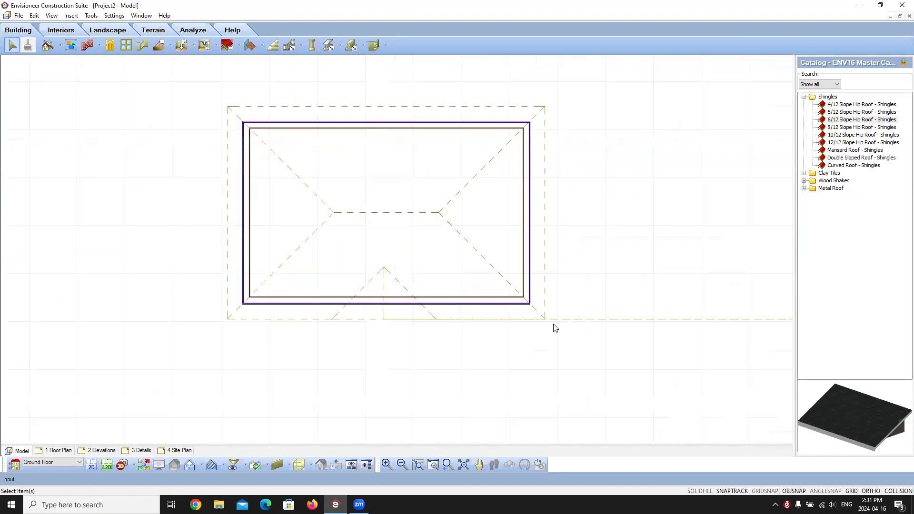
click(34, 16)
click(45, 26)
Try to pull the west gable surface's south edge outward, and undo back to the unconverted roof
scroll(402, 344, up, 5)
click(301, 271)
drag(308, 266, 309, 330)
scroll(415, 274, down, 5)
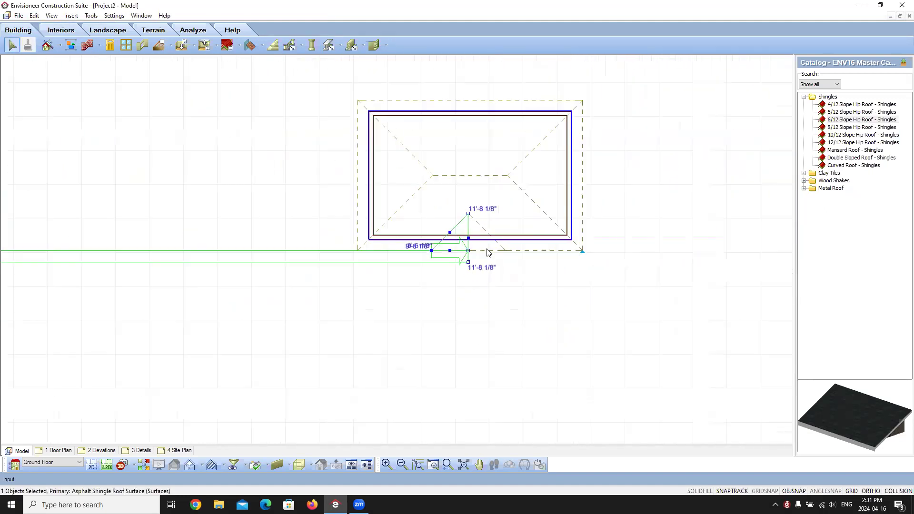
click(34, 15)
click(42, 26)
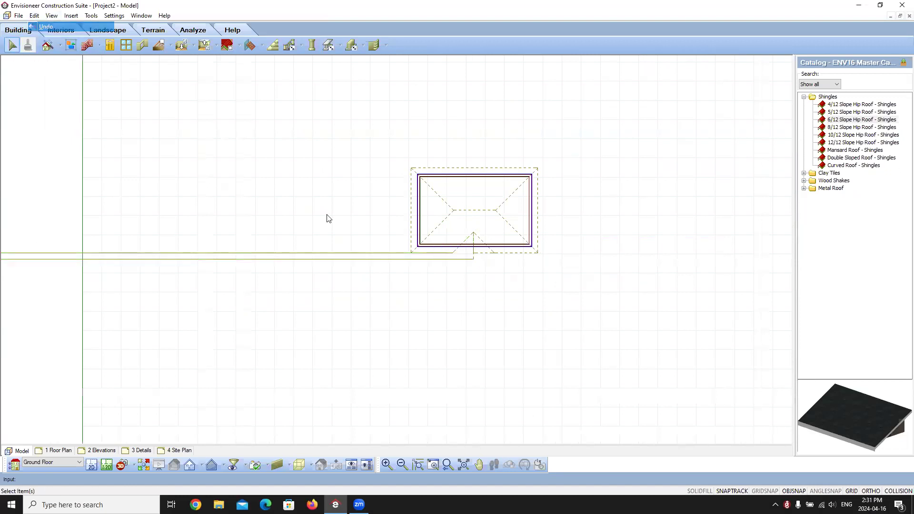
Move the middle gable segment of the roof's south edge further outward beyond the main eave, and deselect the roof
click(443, 257)
scroll(481, 249, up, 5)
drag(506, 205, 506, 217)
click(377, 319)
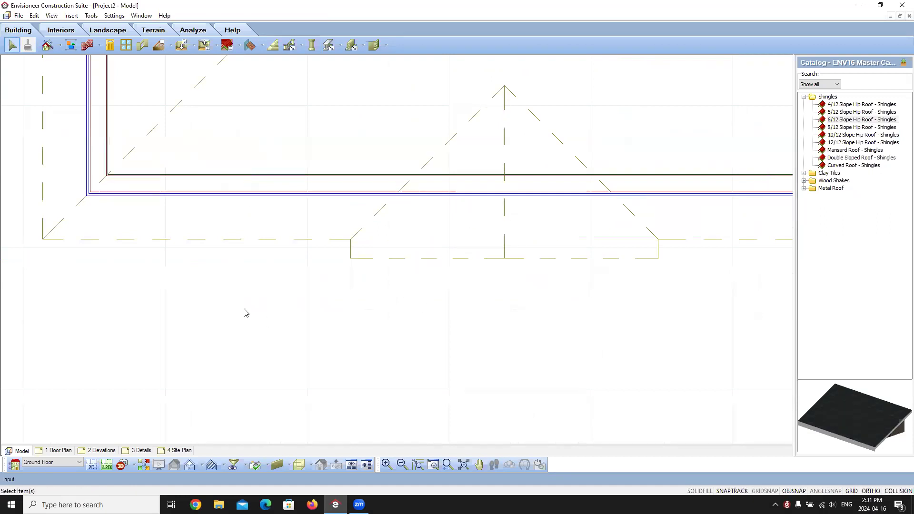
Convert the roof with the projecting gable to separate Asphalt Shingle Roof Surface surfaces
scroll(244, 313, down, 4)
right_click(296, 288)
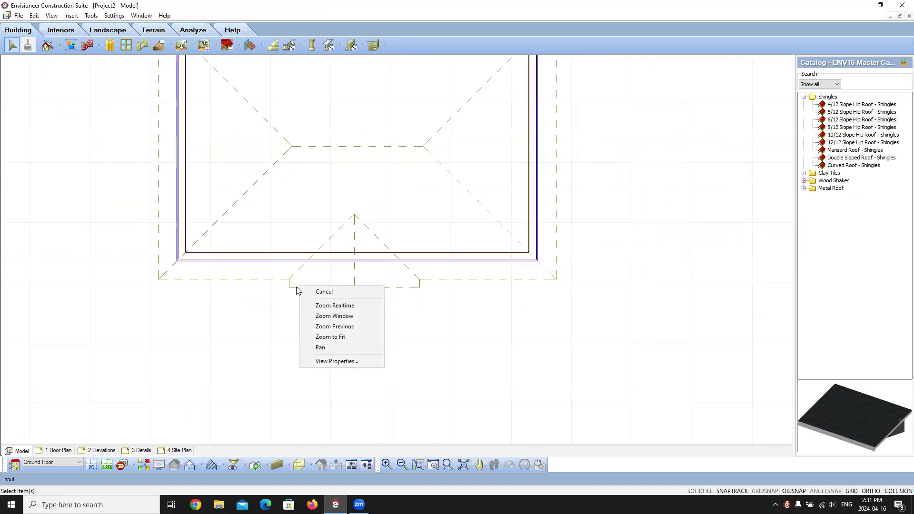
click(295, 288)
right_click(295, 288)
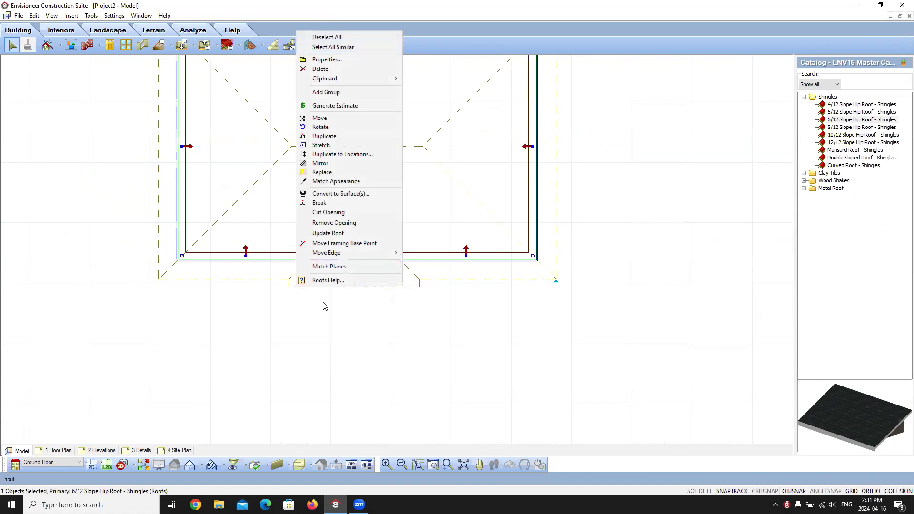
click(357, 194)
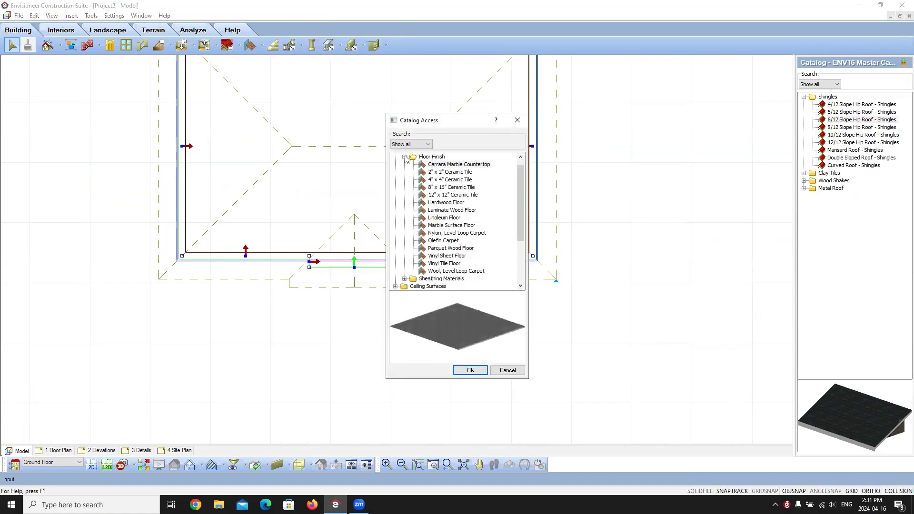
click(405, 157)
click(441, 211)
click(470, 370)
Pull the projecting south ends of the west and east gable surfaces back to line up with the main eave
click(306, 288)
scroll(306, 291, up, 3)
drag(437, 289, 322, 261)
scroll(178, 326, down, 3)
click(453, 309)
drag(431, 308, 371, 293)
click(257, 389)
scroll(294, 376, down, 2)
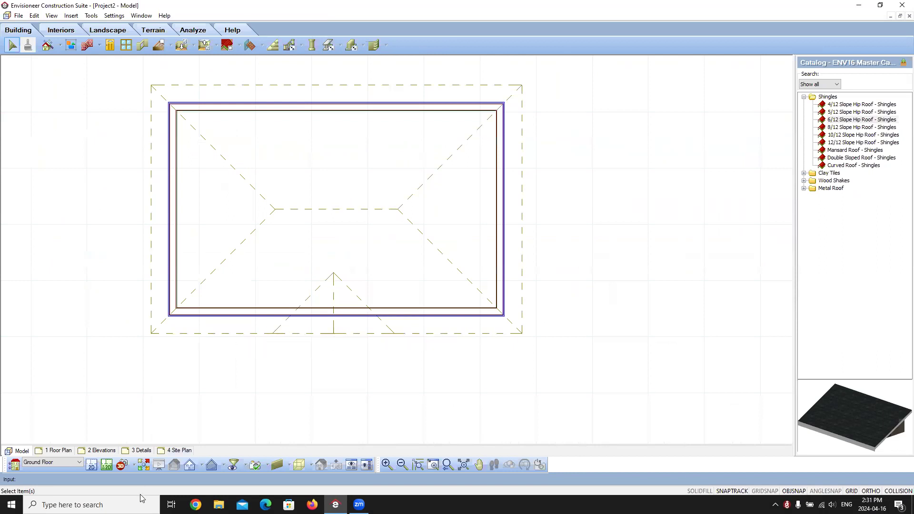
Inspect the gable and its eaves in a 3D perspective of the building, and return to the 2D plan
click(123, 465)
click(142, 443)
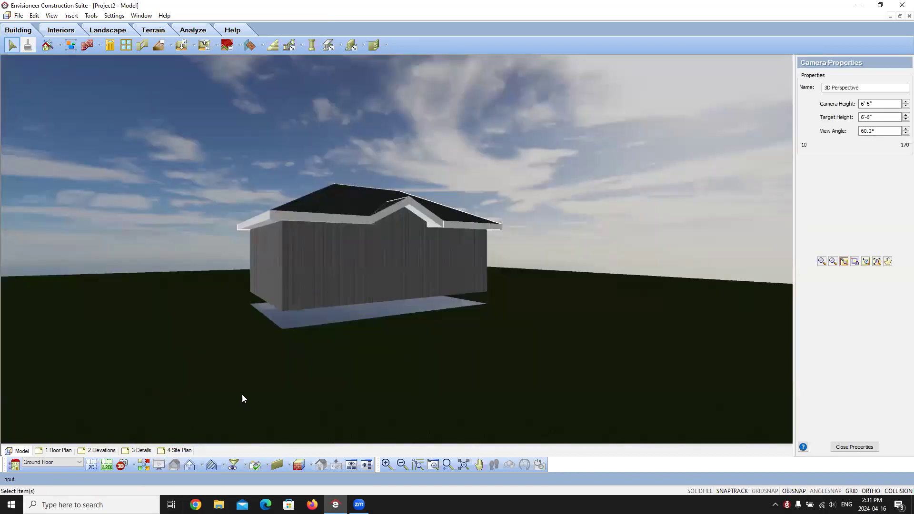
click(481, 467)
drag(502, 327, 350, 335)
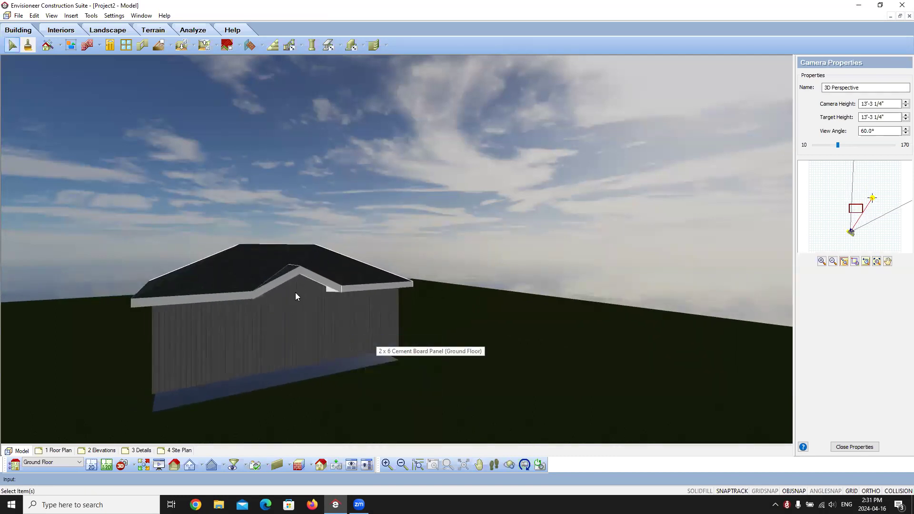
click(91, 465)
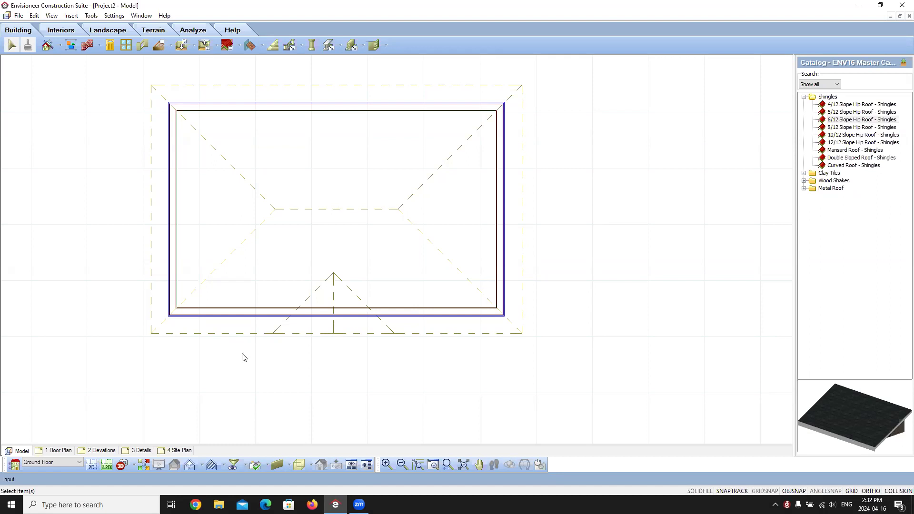
Examine how the roof is divided by selecting its south, west, north and east surfaces one at a time
scroll(243, 358, up, 1)
click(236, 330)
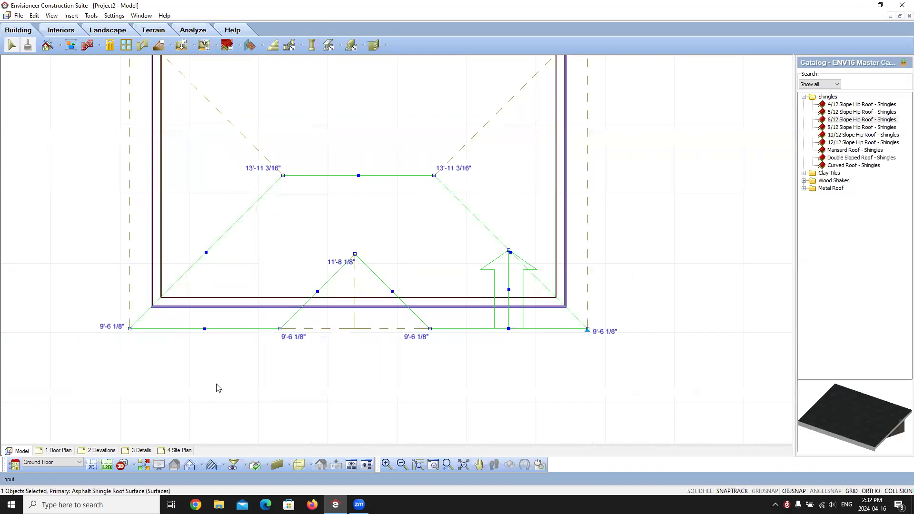
scroll(214, 385, down, 3)
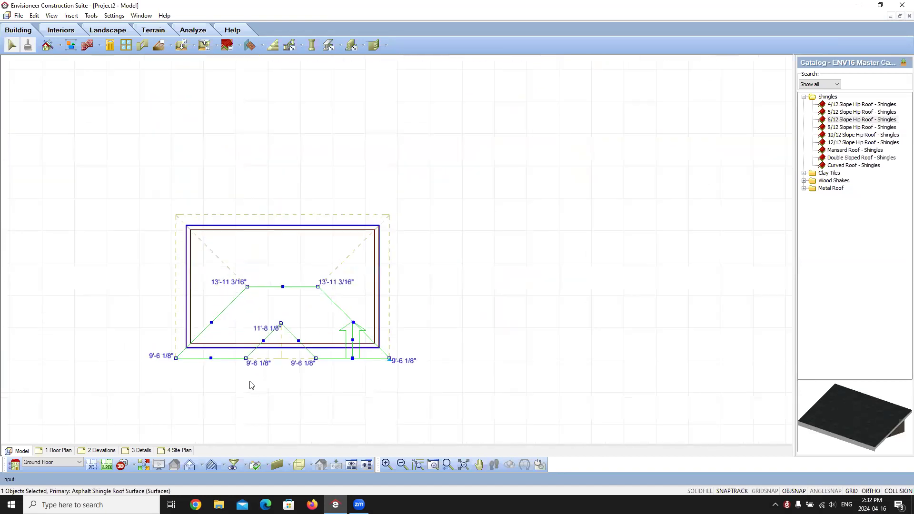
scroll(250, 381, up, 1)
click(258, 387)
click(158, 245)
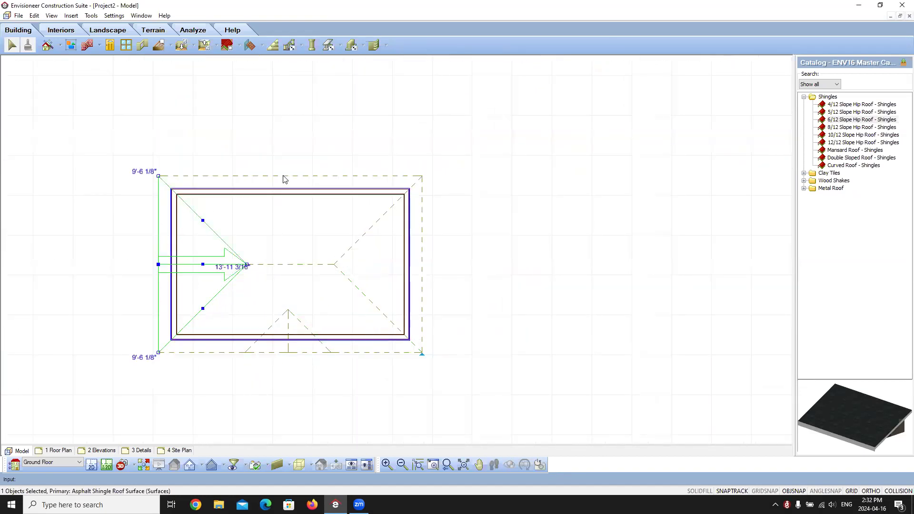
click(299, 173)
click(421, 230)
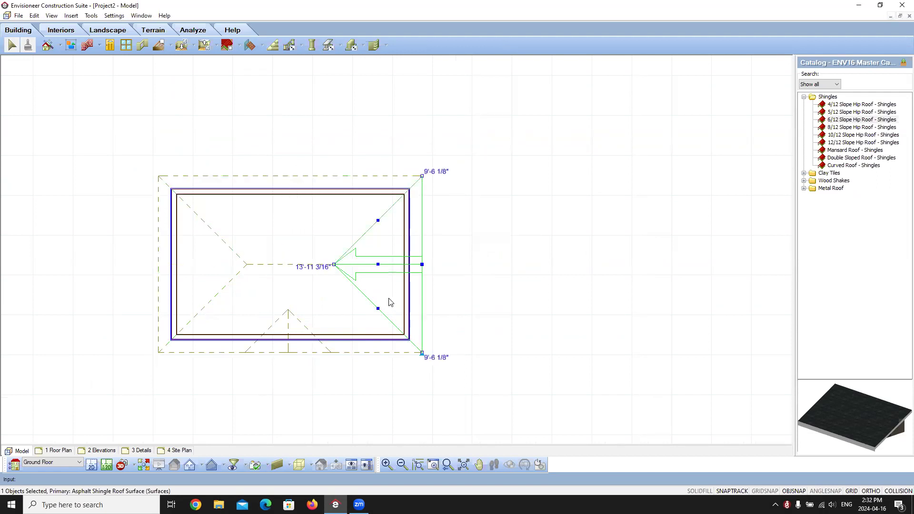
Open the Roof Edge Type Editor and examine the edge types assigned around the roof and the gable
click(268, 43)
click(261, 46)
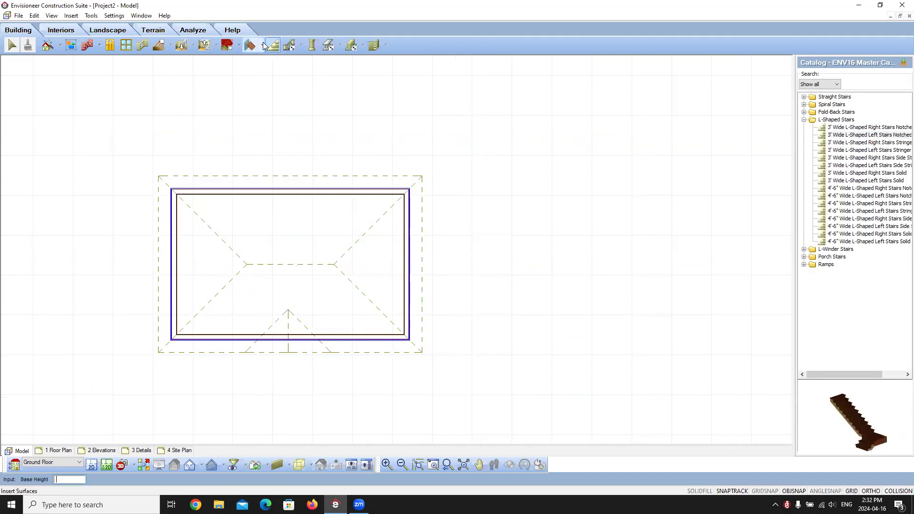
click(270, 69)
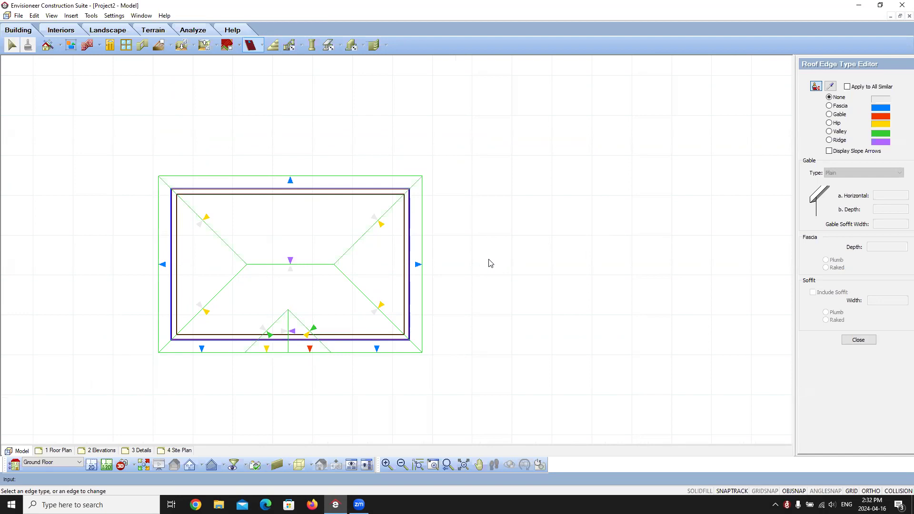
scroll(298, 359, up, 3)
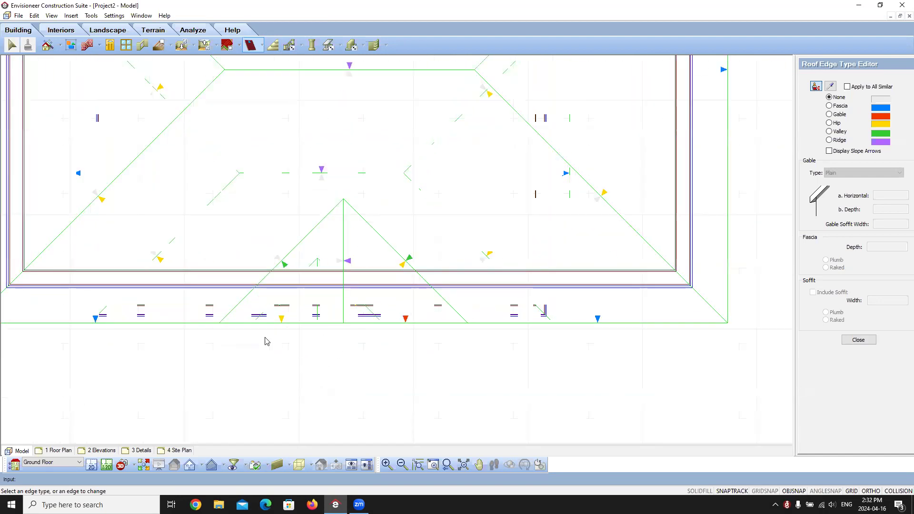
scroll(100, 323, down, 3)
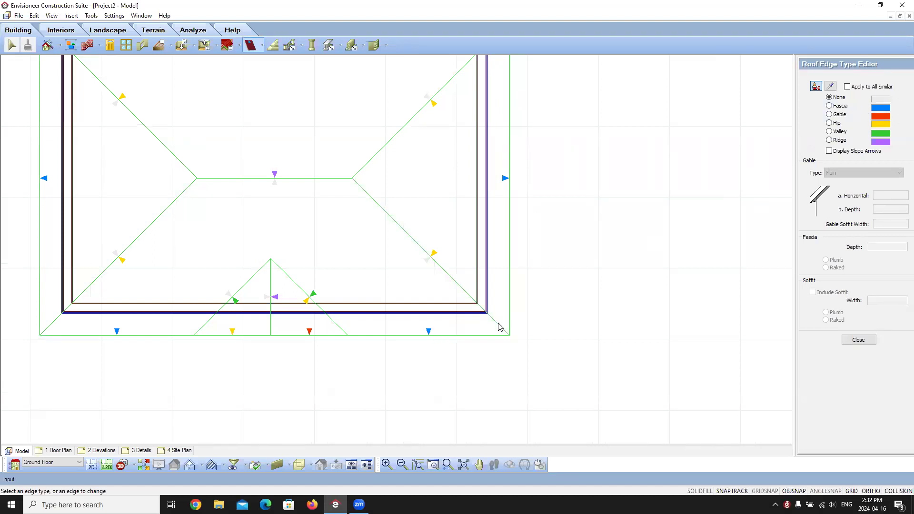
scroll(499, 323, down, 1)
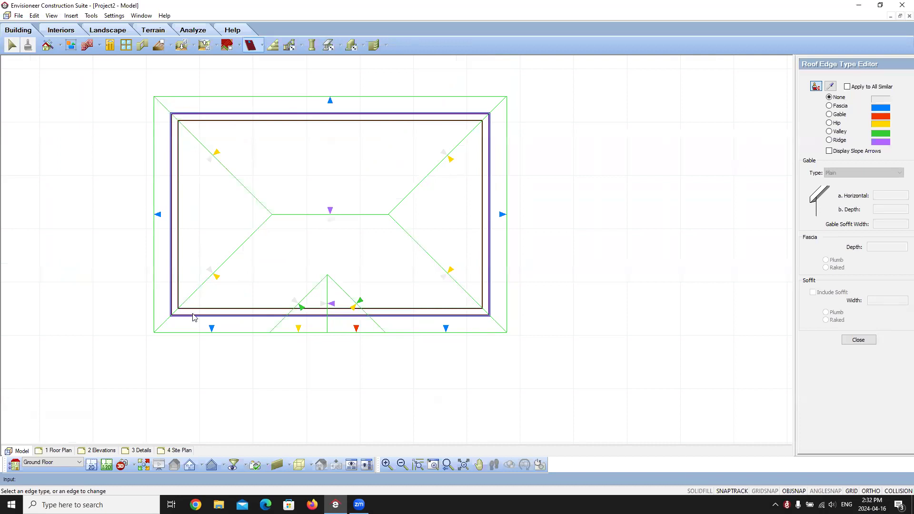
Choose the Fascia edge type and sample the fascia and soffit settings of the east eave with the Eyedropper
click(831, 105)
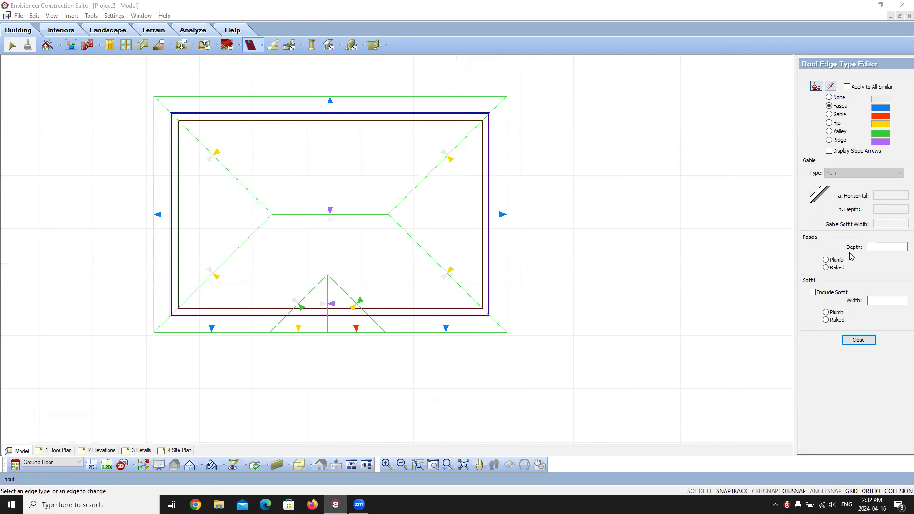
click(876, 249)
click(830, 86)
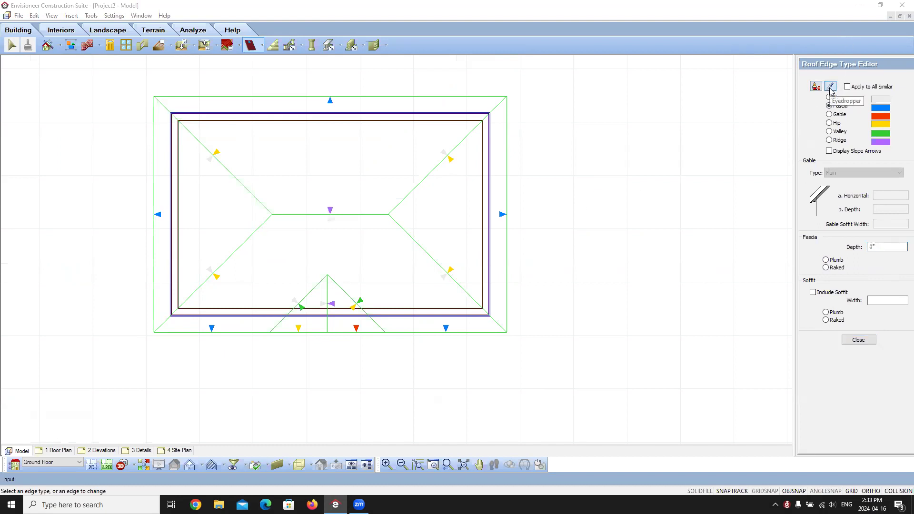
click(503, 215)
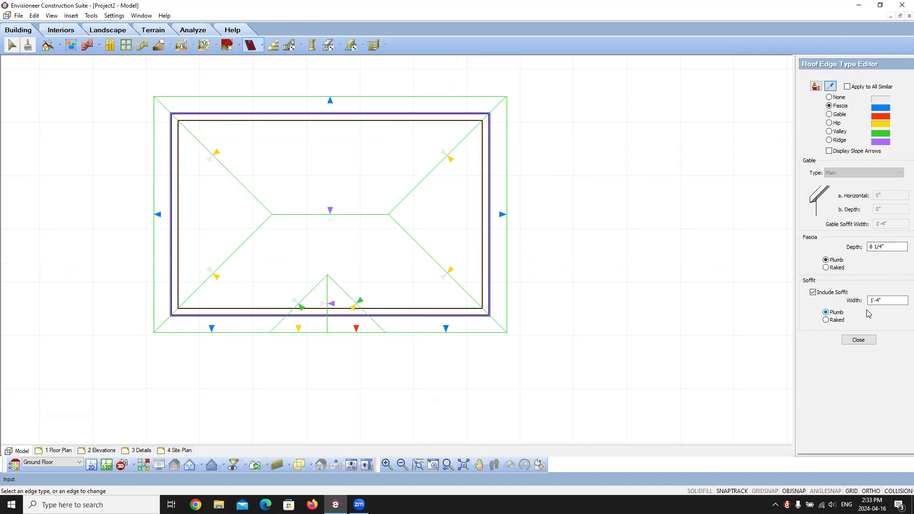
click(816, 86)
Sample the Gable edge type from the eastern half of the gable's south edge and apply it to the western half
click(830, 85)
click(360, 329)
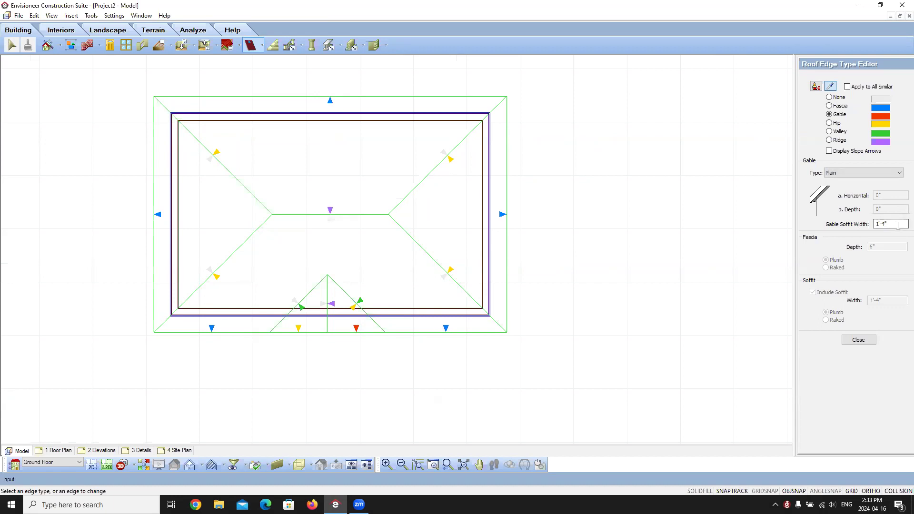
click(816, 86)
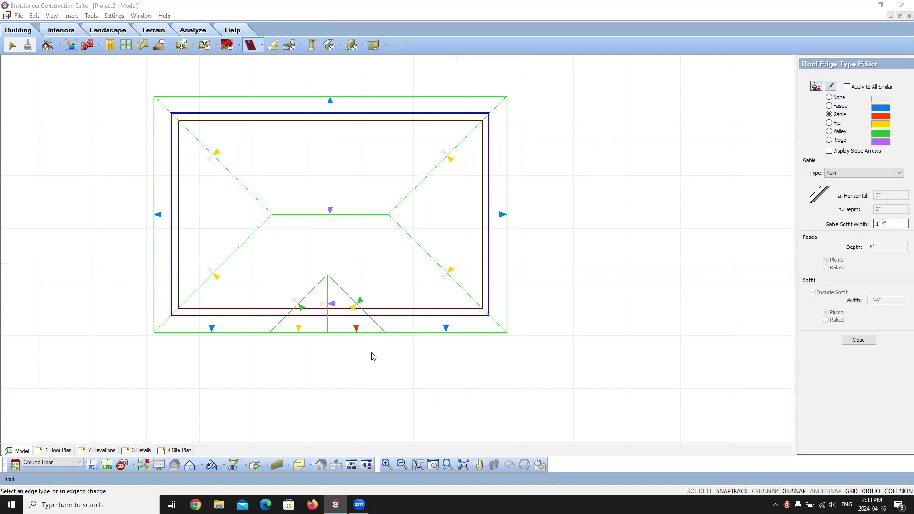
click(304, 331)
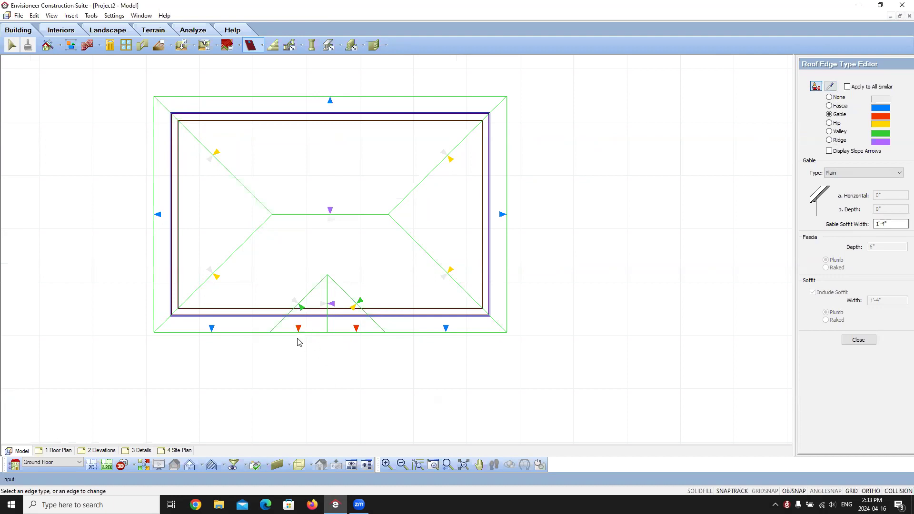
Set the Hip edge of the gable's east surface, alongside the east valley, to None and finish editing the edge types
scroll(303, 364, up, 1)
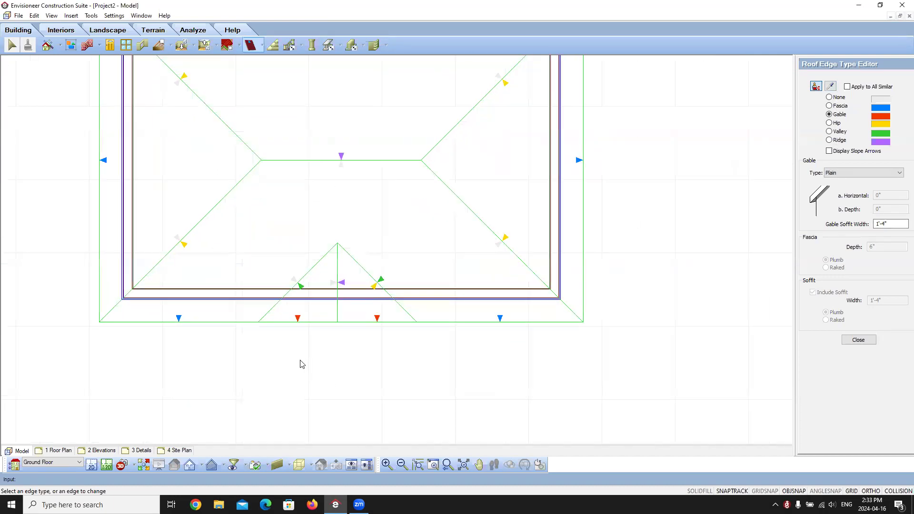
scroll(372, 296, up, 1)
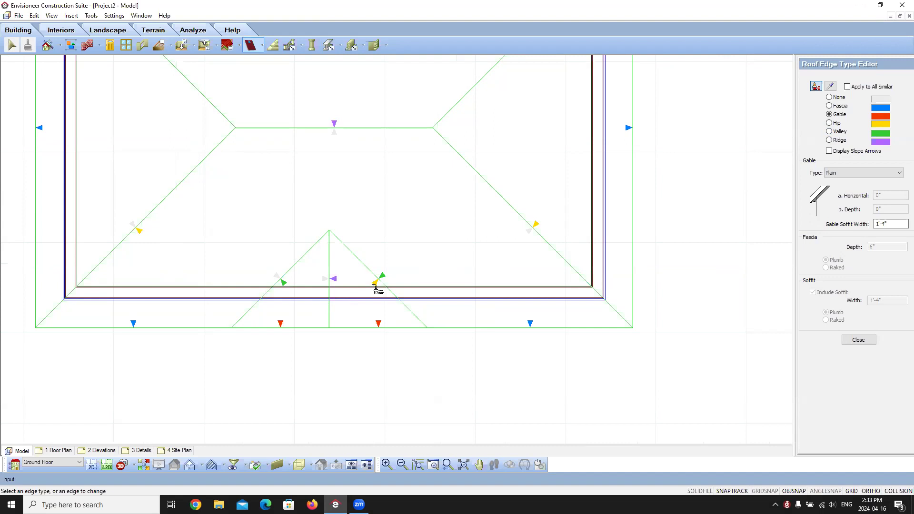
click(832, 98)
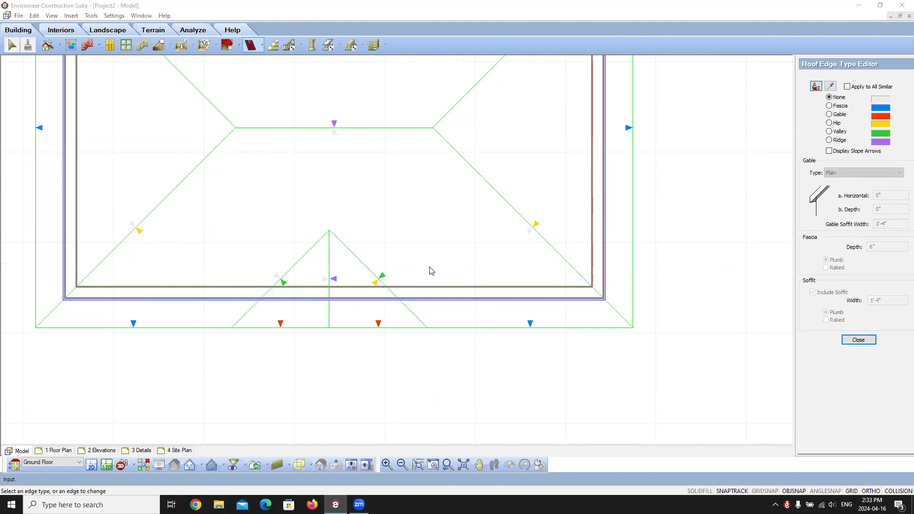
click(375, 283)
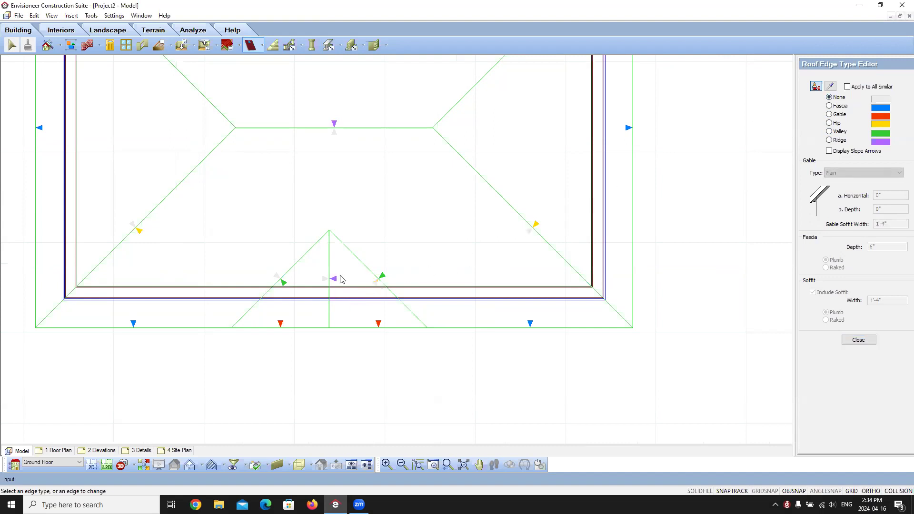
scroll(345, 404, down, 2)
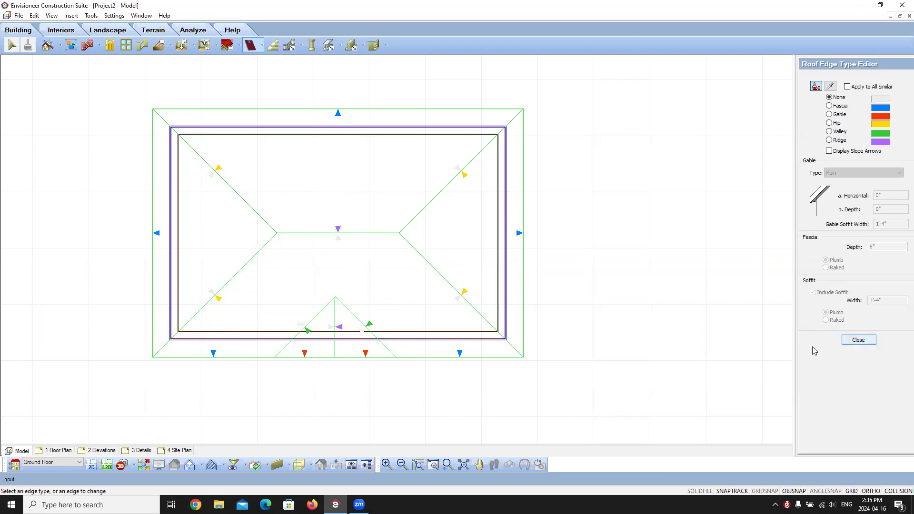
right_click(594, 280)
click(618, 288)
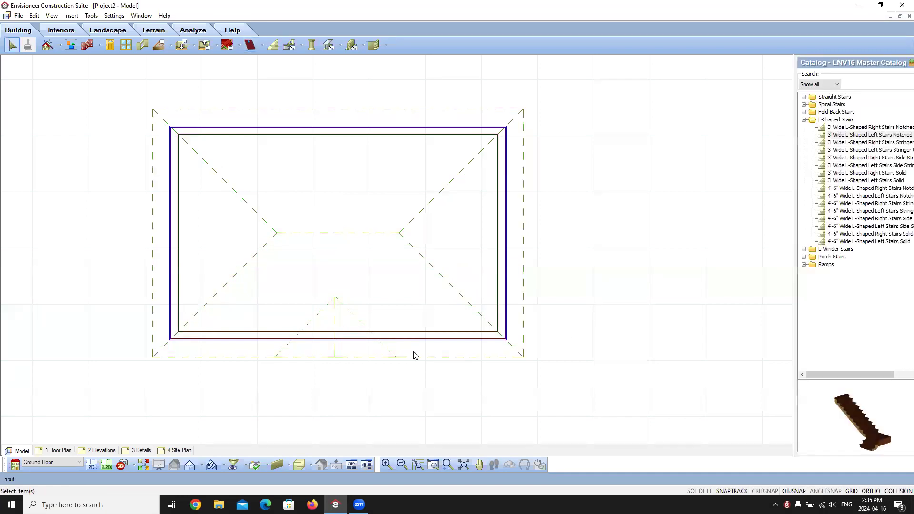
Orbit around the building in the 3D perspective to inspect the gable's edges, and return to the 2D plan
click(122, 466)
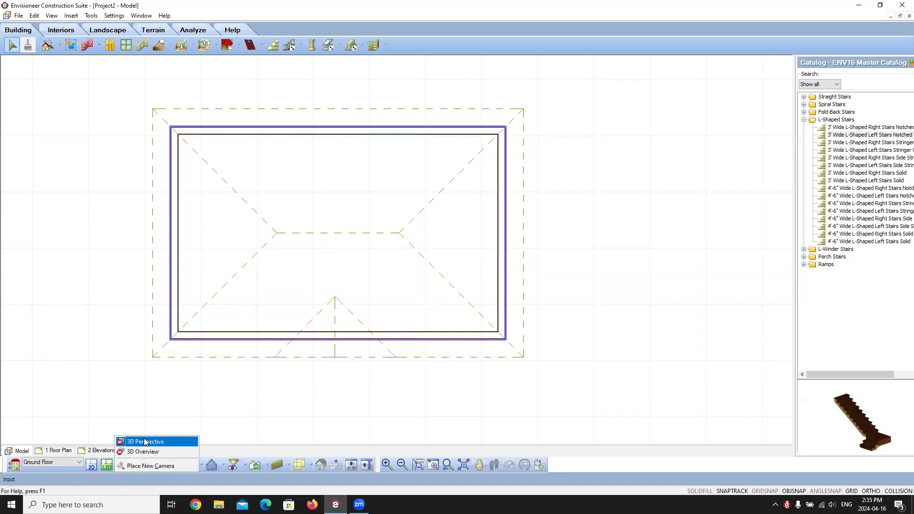
click(145, 442)
click(493, 466)
drag(288, 377, 417, 267)
right_click(419, 245)
click(451, 250)
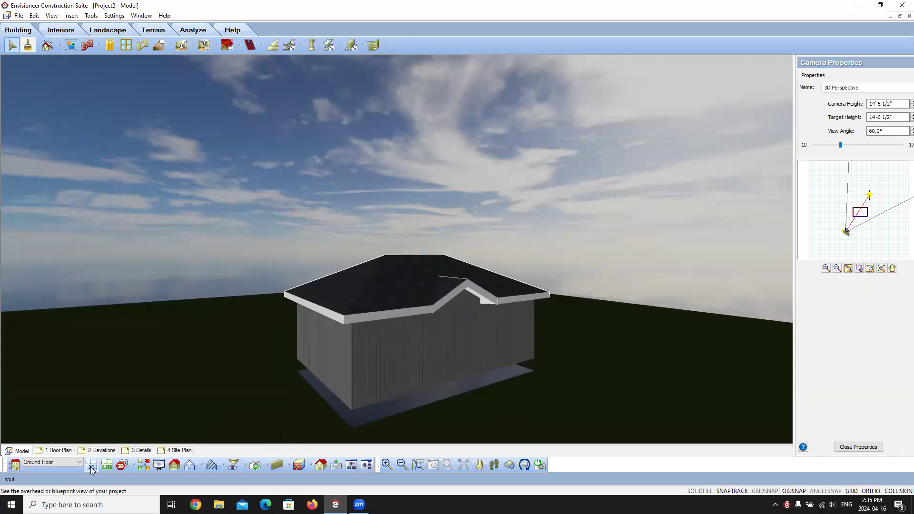
click(121, 461)
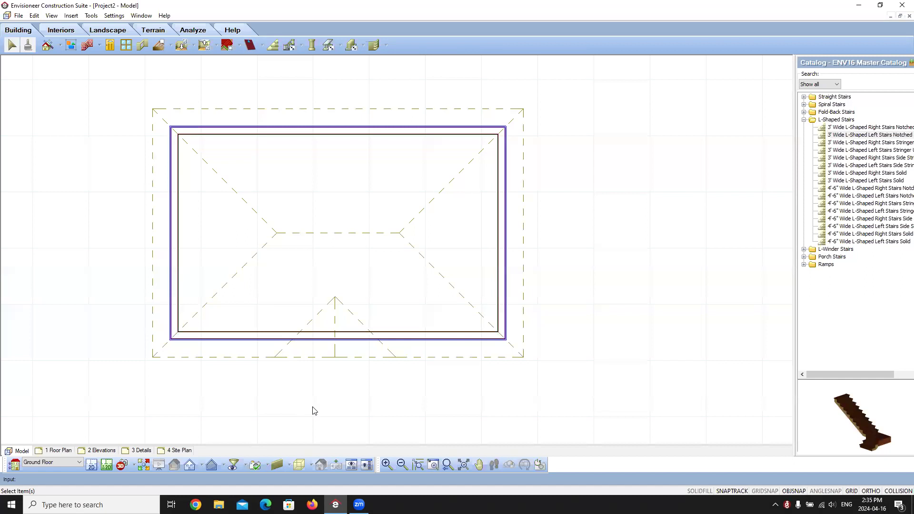